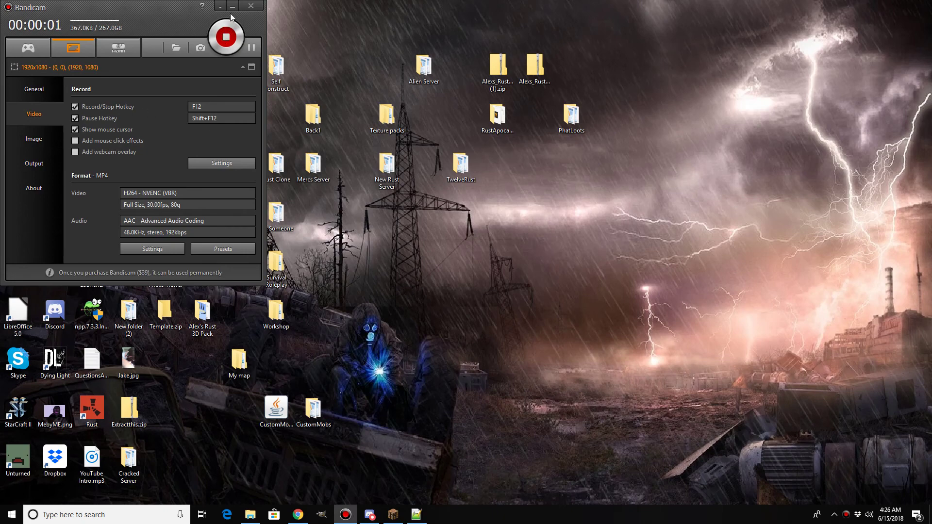
Create a new folder on the desktop named "Kit pvp".
click(232, 6)
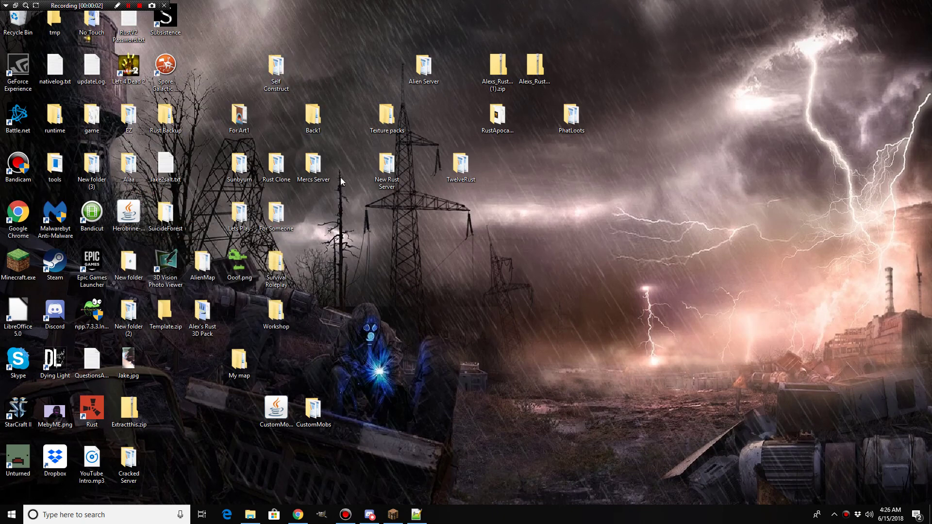
right_click(459, 275)
mouse_move(534, 369)
click(588, 370)
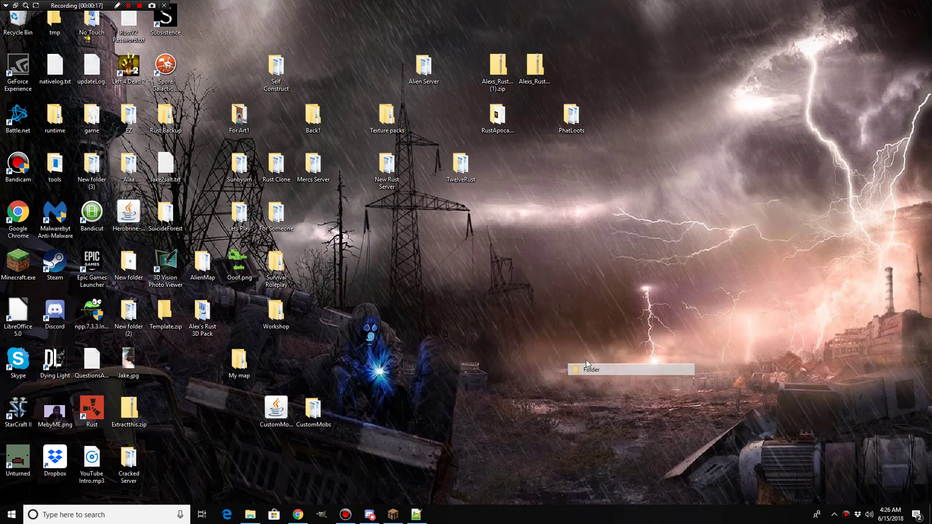
key(BackSpace)
text(Kit pc)
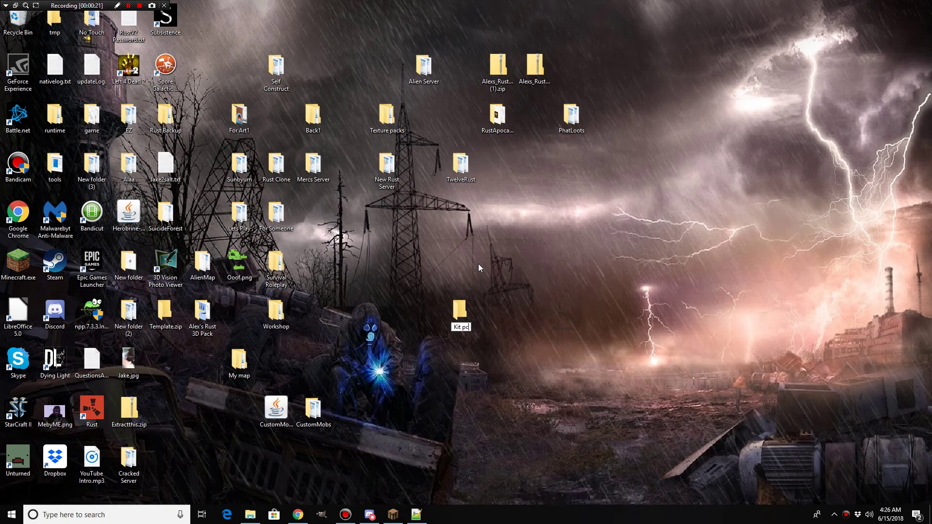
key(BackSpace)
text(vp)
key(Return)
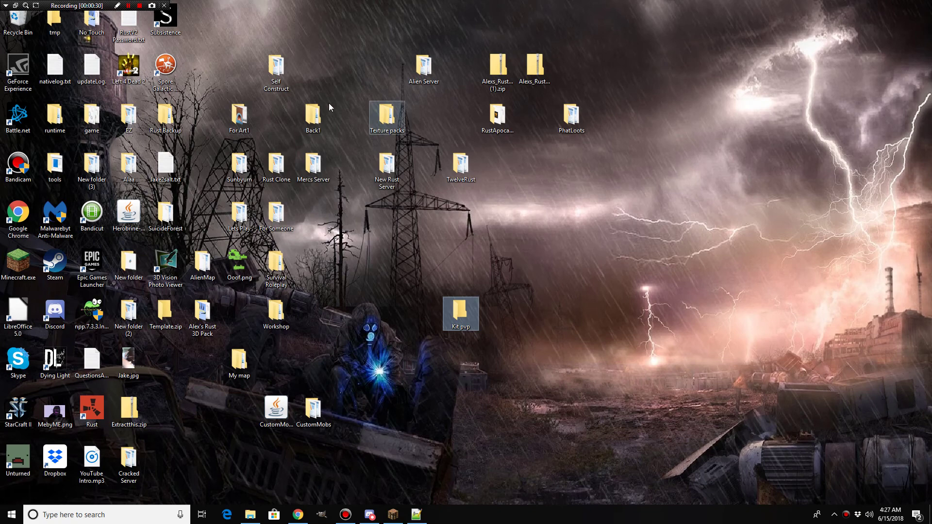
Reposition the Kit pvp folder on the desktop, open it, and move its window clear of the New Rust Server folder.
drag(469, 314, 481, 268)
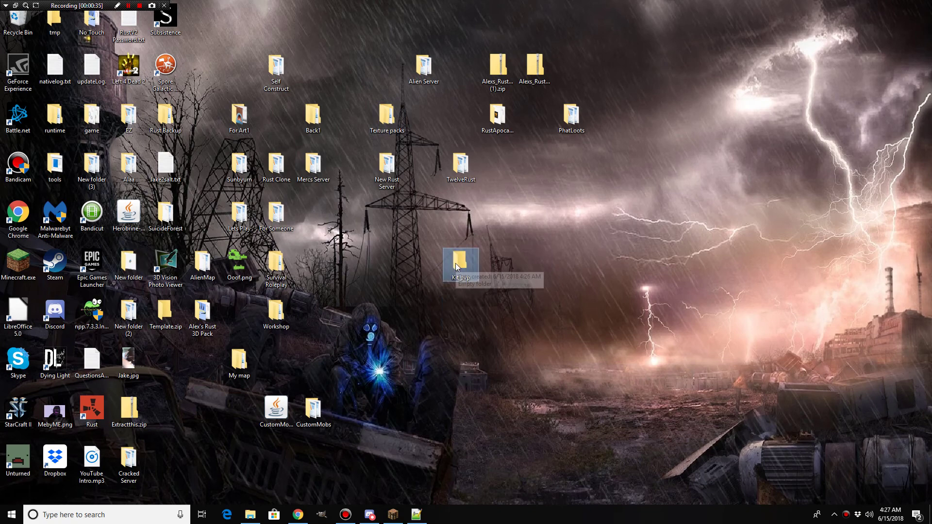
double_click(458, 265)
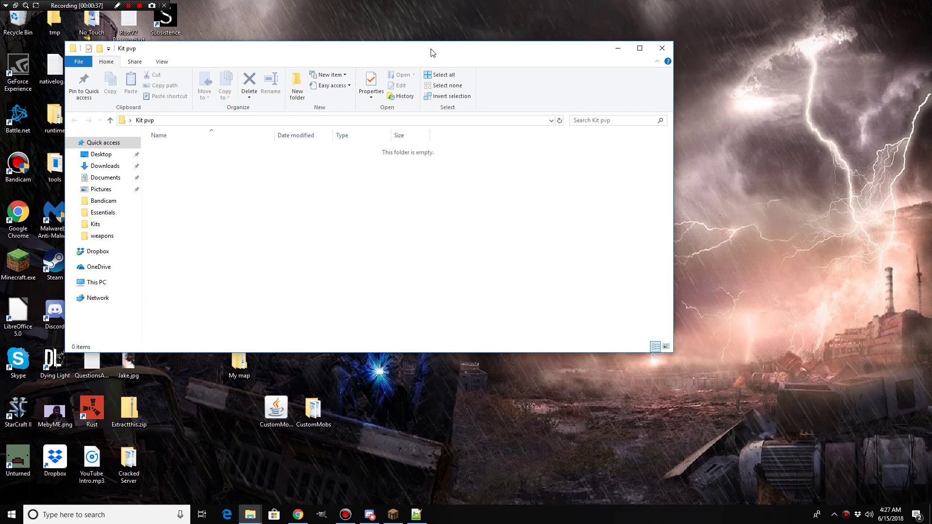
drag(430, 52, 732, 219)
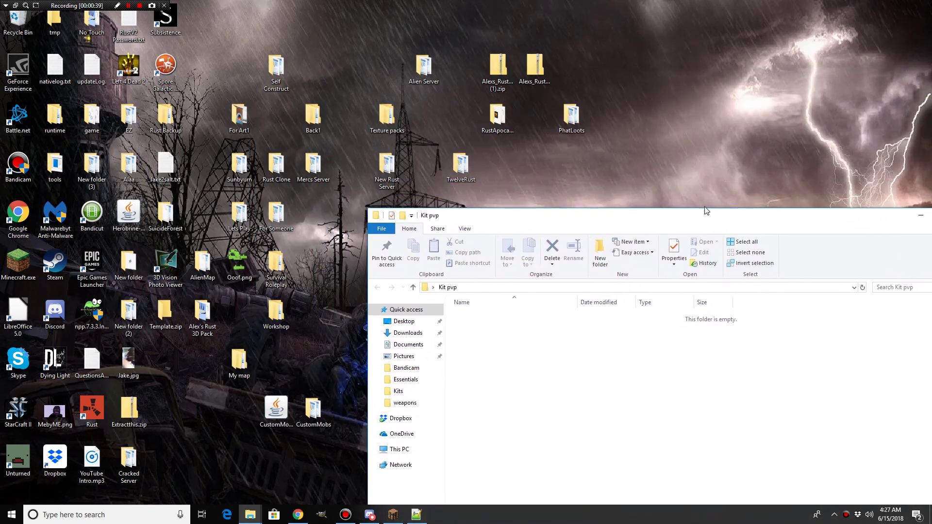
Copy spigot.jar from the New Rust Server folder into the Kit pvp folder.
double_click(381, 170)
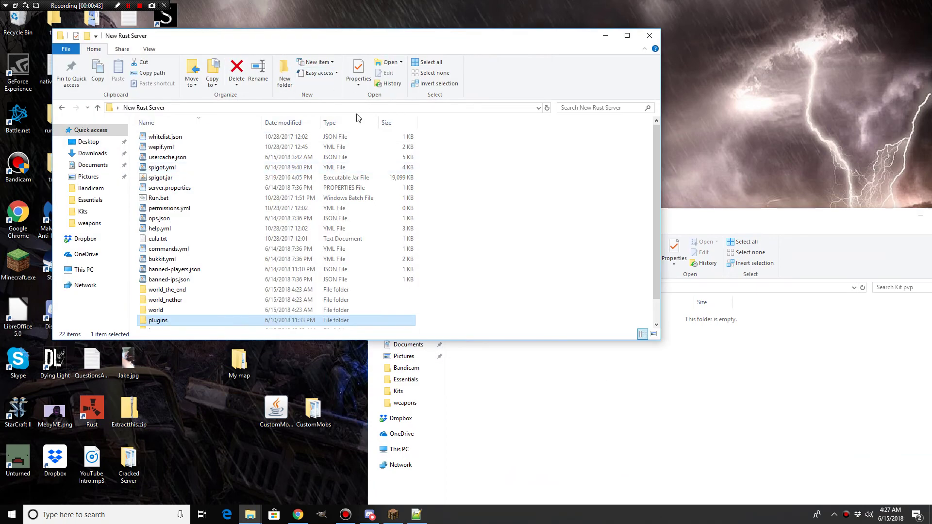
scroll(235, 242, down, 1)
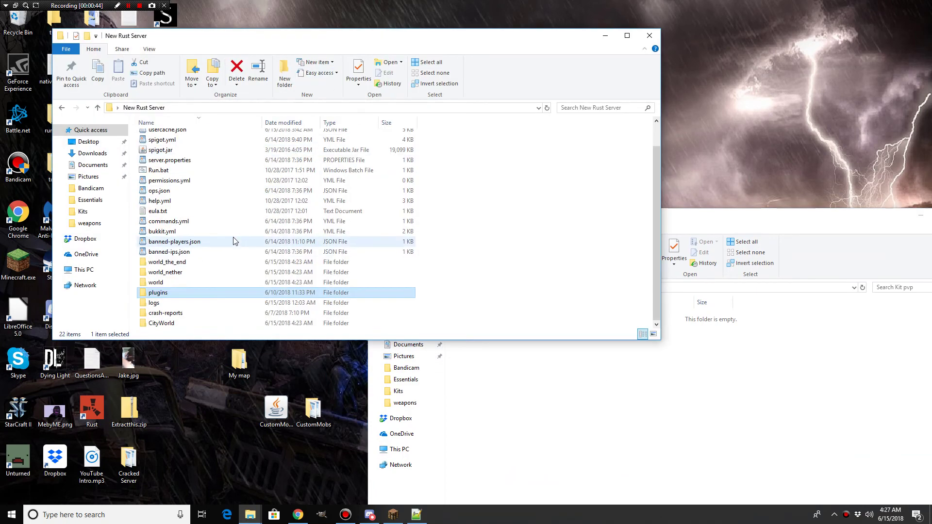
right_click(234, 151)
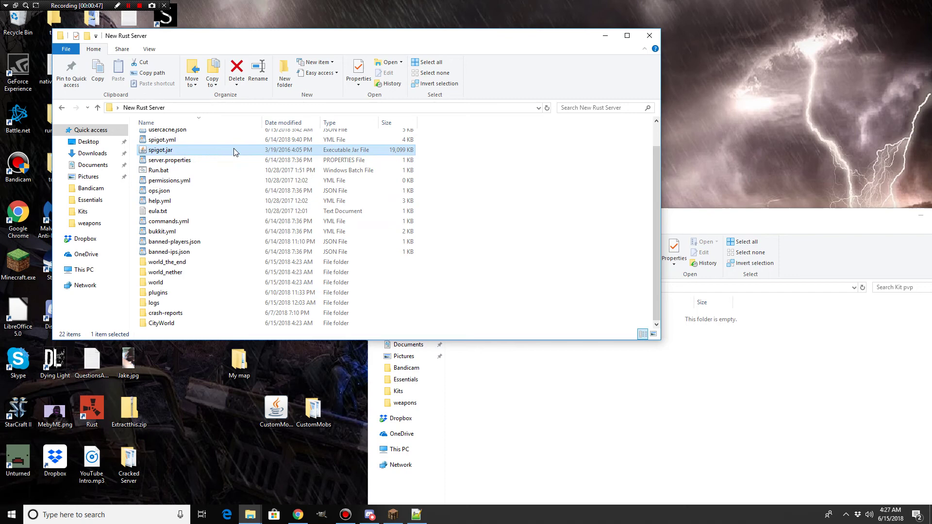
click(286, 291)
click(508, 392)
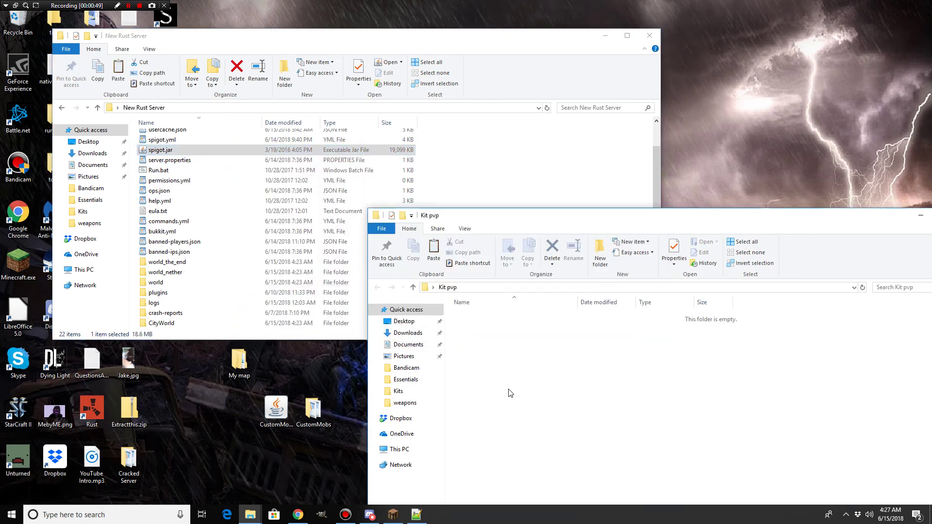
right_click(510, 388)
click(538, 302)
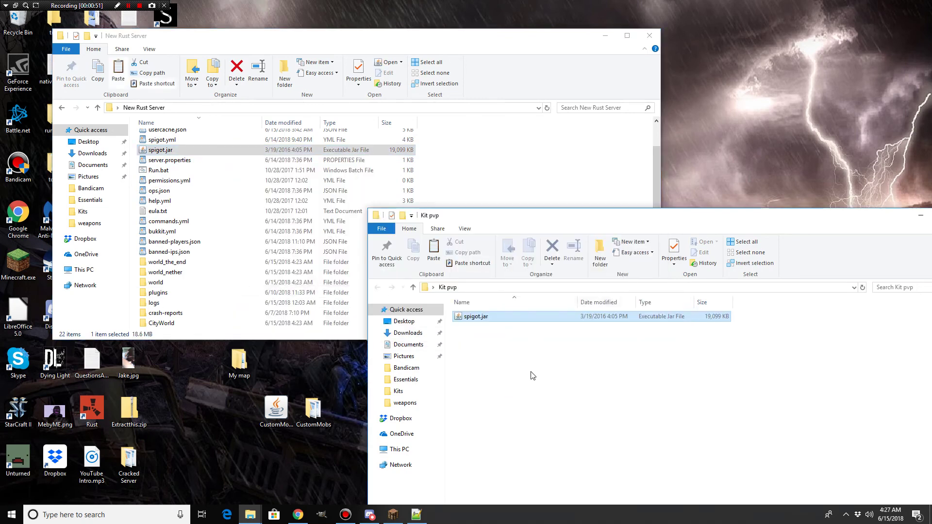
Copy Run.bat from the New Rust Server folder into the Kit pvp folder.
click(456, 59)
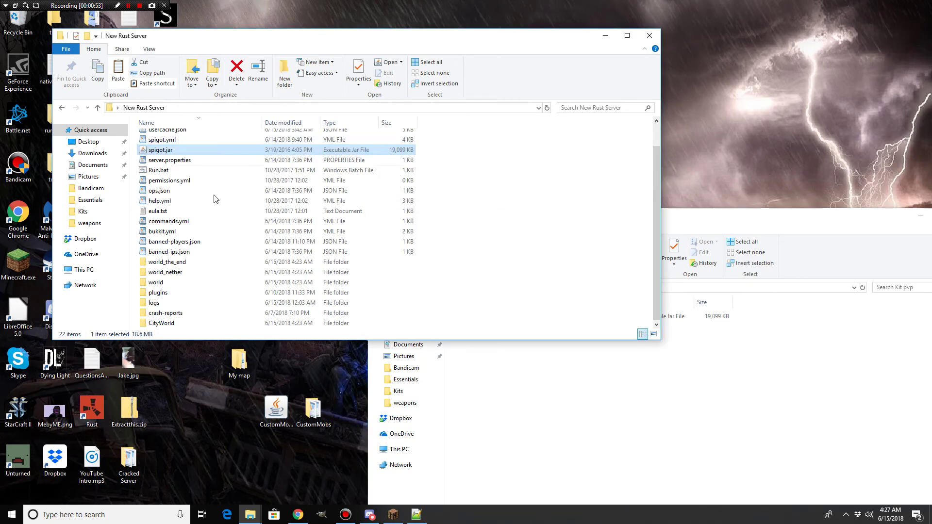
click(217, 170)
right_click(216, 170)
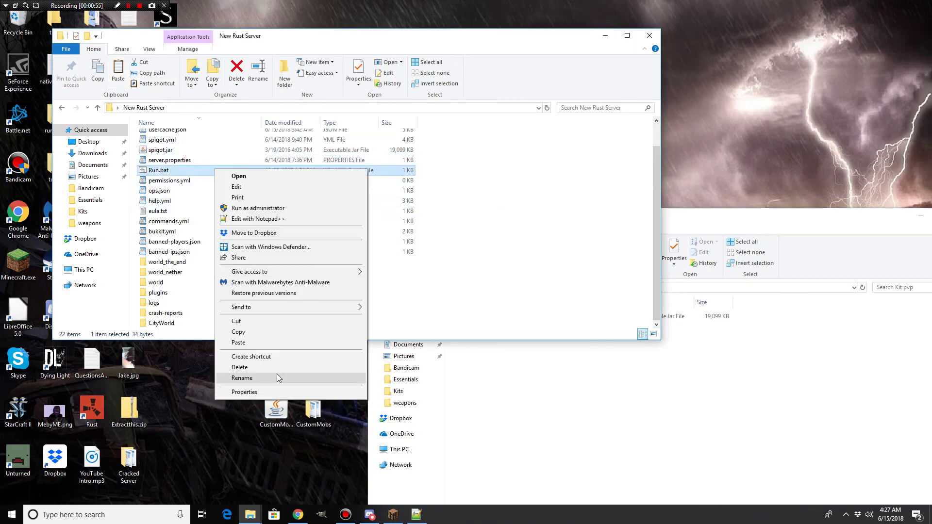
click(272, 333)
click(502, 360)
right_click(502, 361)
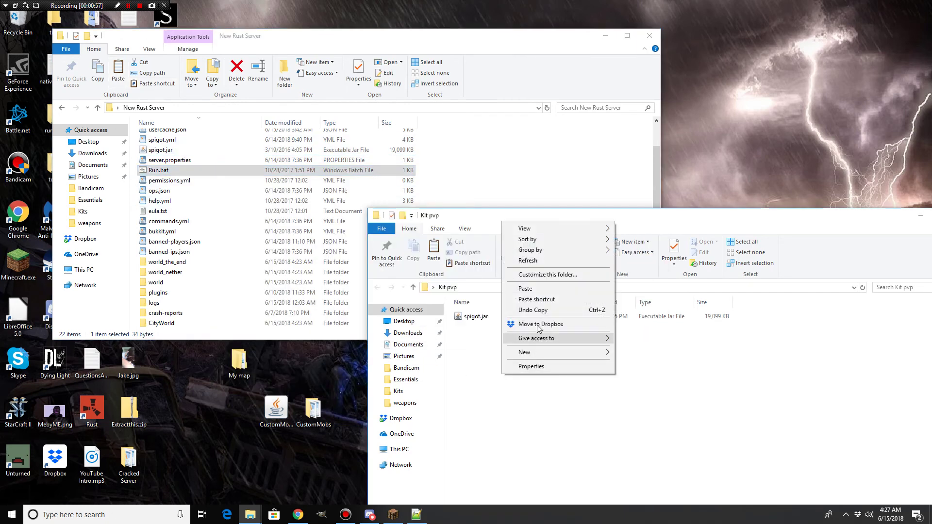
click(543, 290)
Open the copied Run.bat for editing, examine its memory allocation and jar file name, and close it unchanged.
right_click(489, 321)
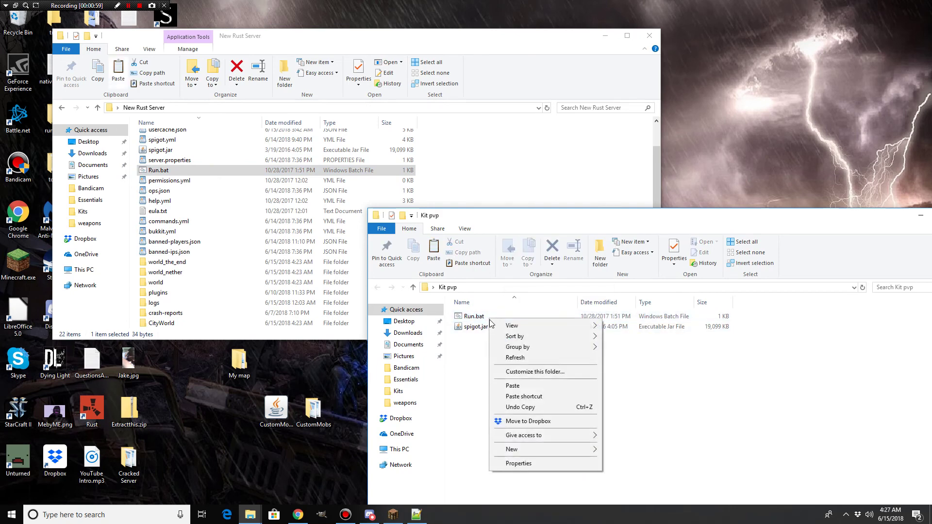
click(479, 317)
right_click(480, 317)
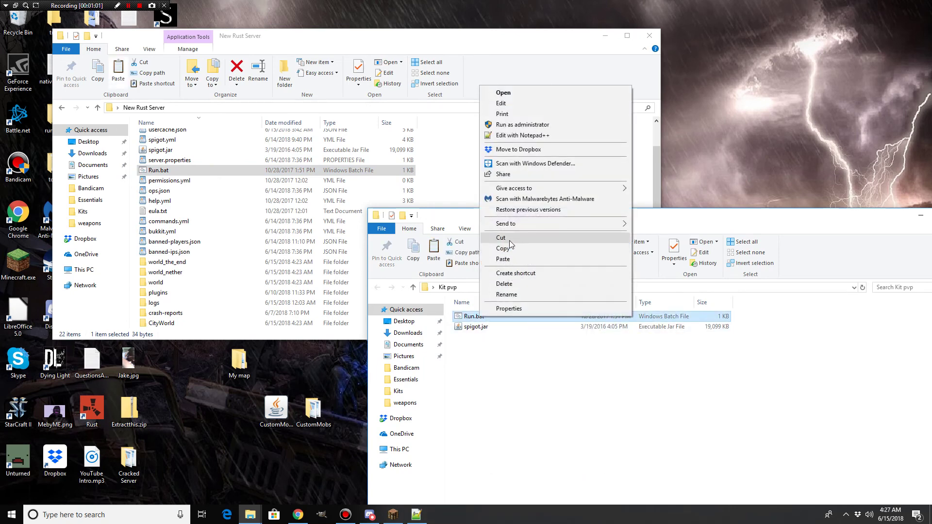
click(529, 106)
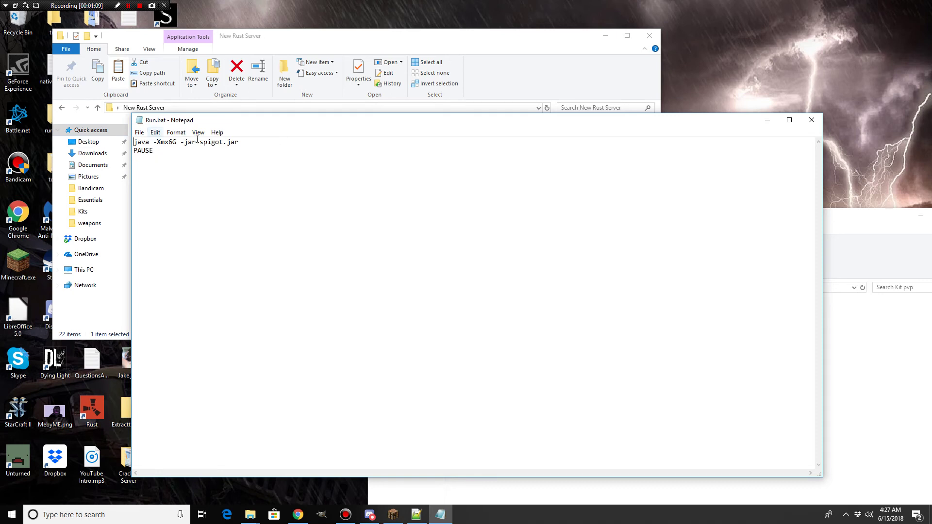
drag(178, 142, 171, 145)
click(178, 142)
drag(178, 142, 170, 145)
double_click(177, 144)
click(173, 146)
drag(242, 144, 203, 145)
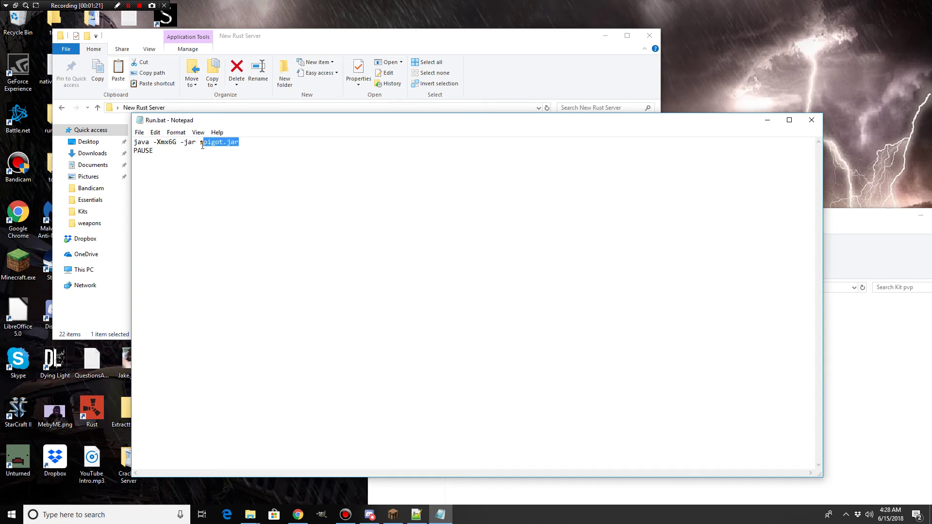
click(248, 141)
click(869, 244)
click(312, 163)
click(818, 121)
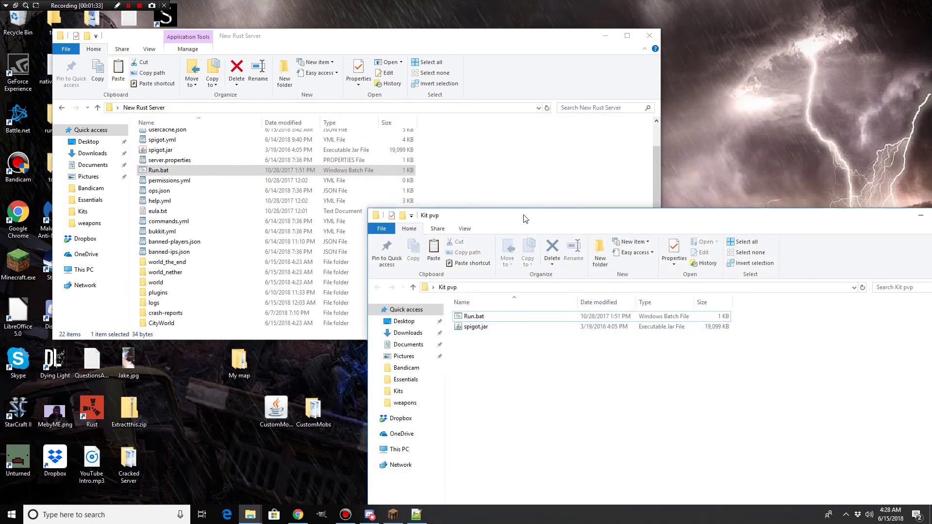
Run Run.bat in the Kit pvp folder to generate the initial server files, and dismiss its console once it pauses.
drag(522, 216, 476, 162)
click(465, 263)
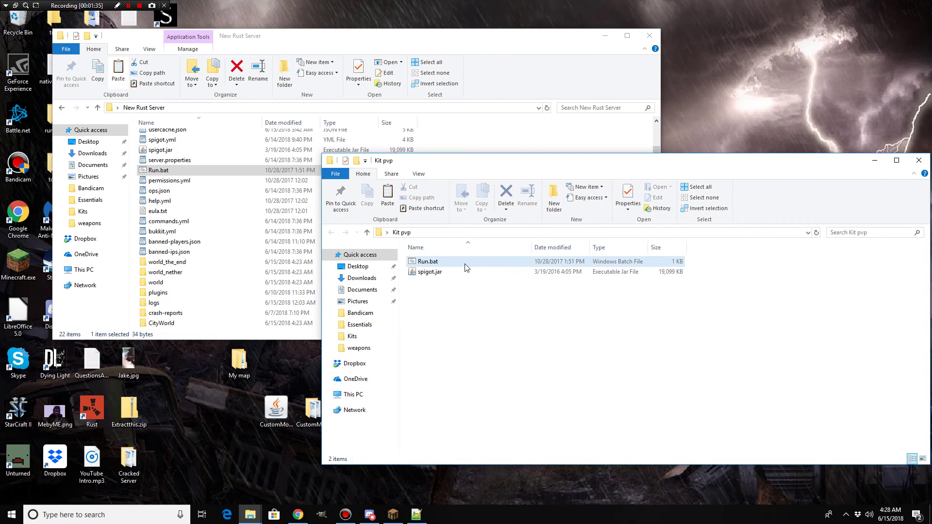
double_click(465, 265)
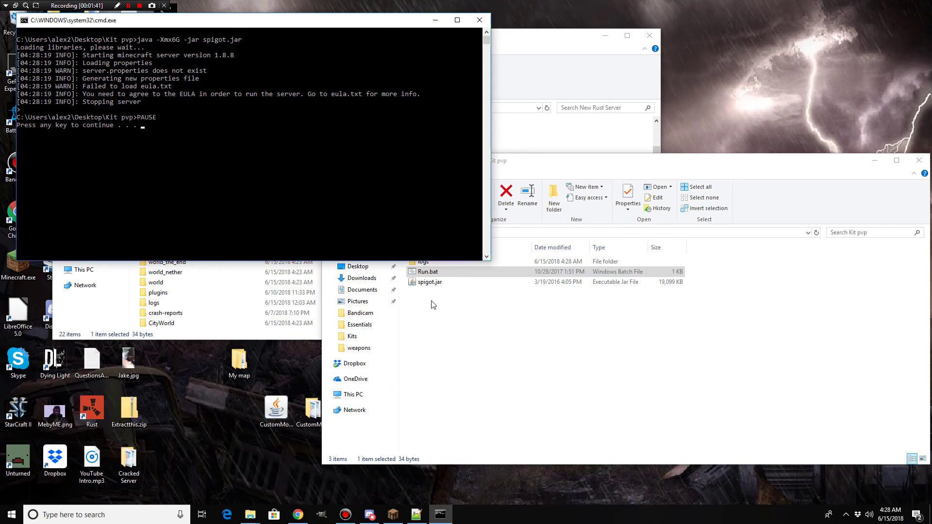
click(444, 314)
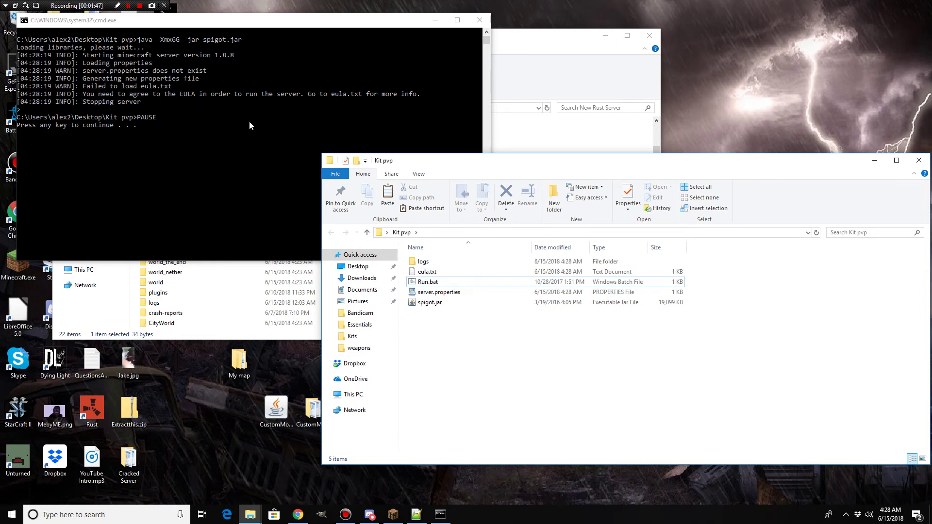
click(252, 139)
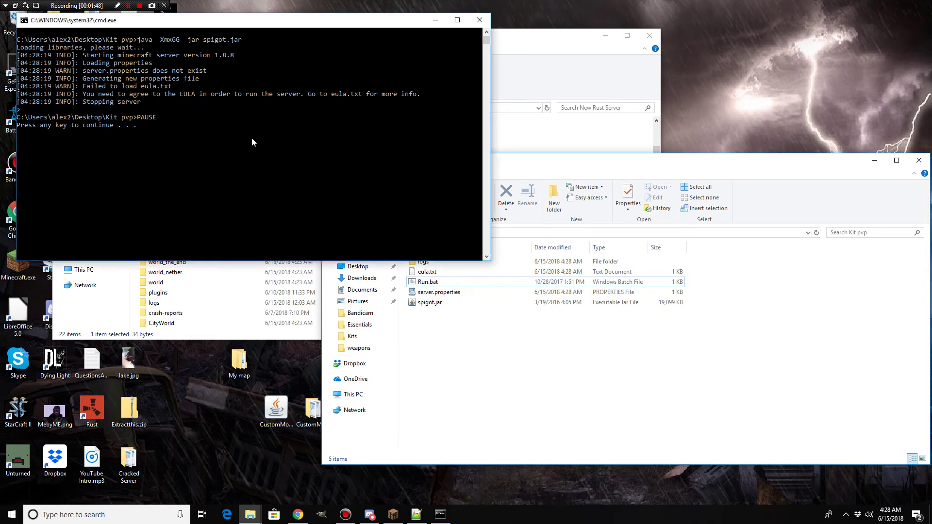
key(Return)
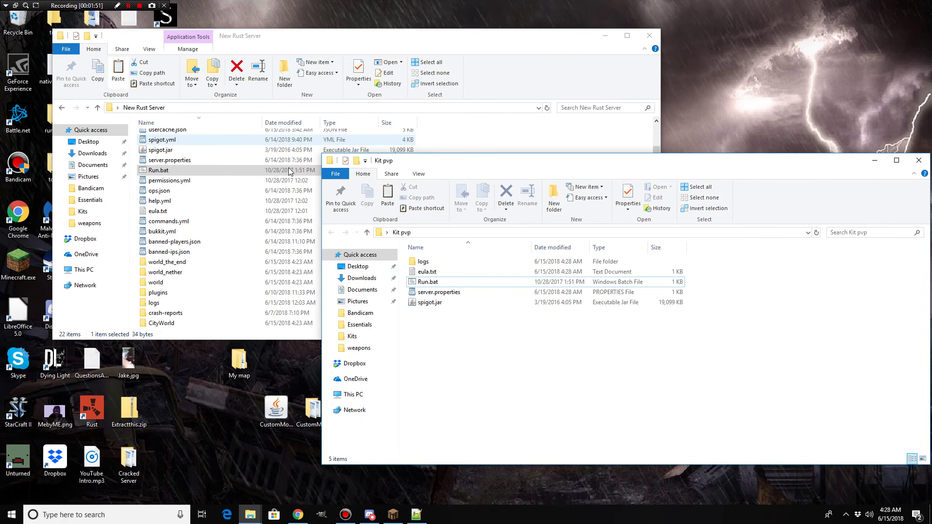
Set eula=true in the Kit pvp folder's eula.txt, save the file and close it.
double_click(427, 272)
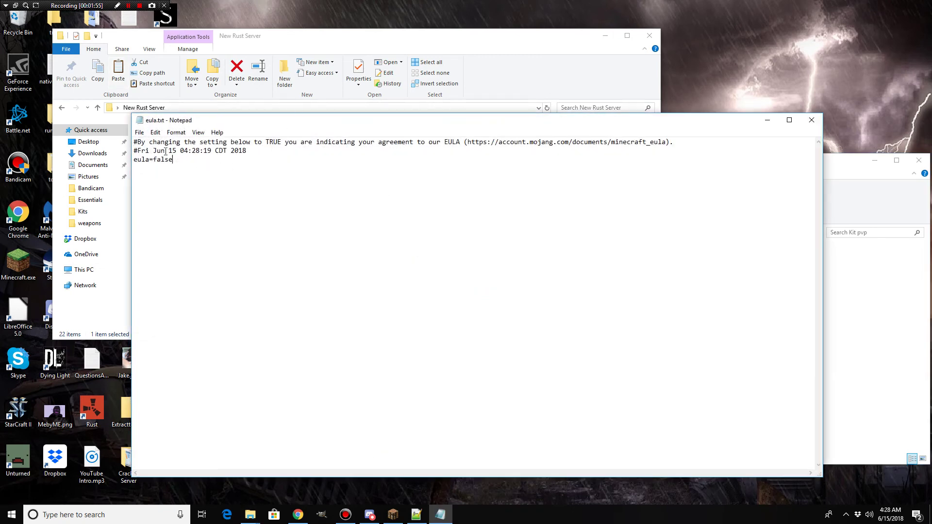
double_click(458, 143)
click(464, 161)
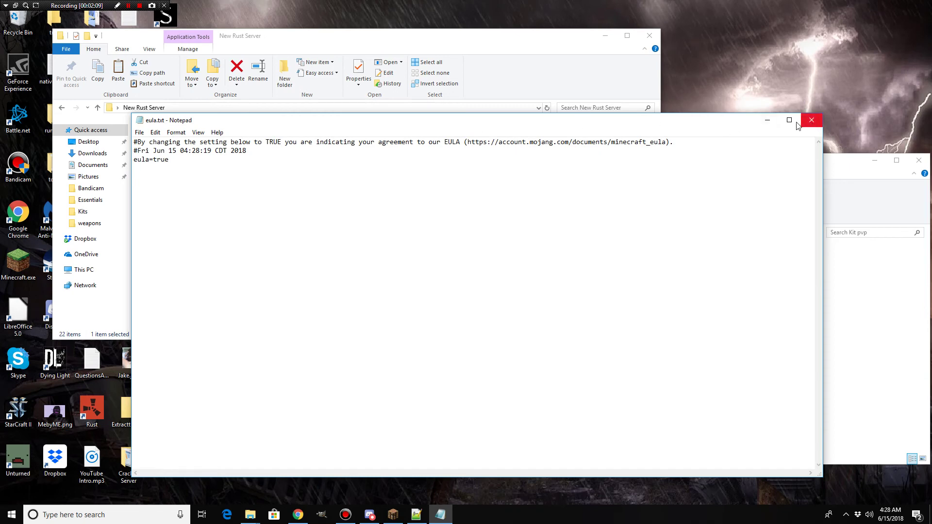
click(140, 132)
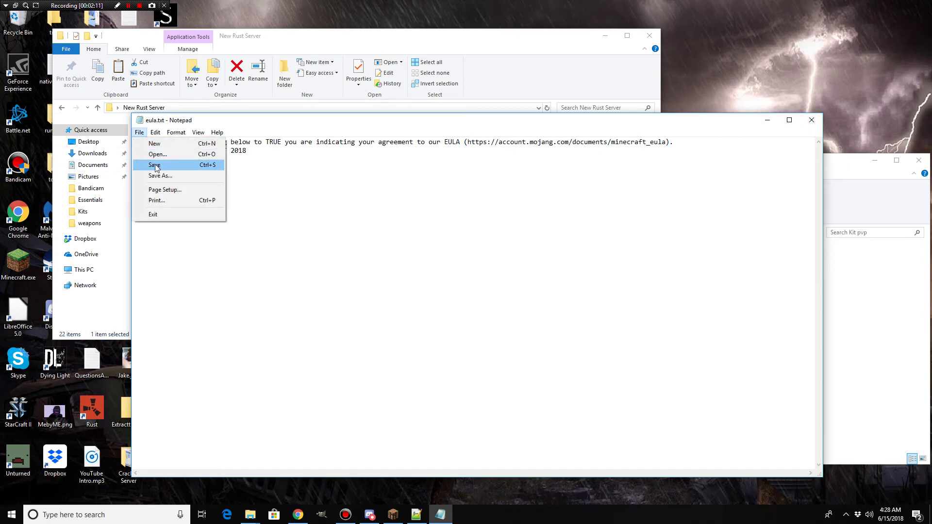
click(146, 165)
click(811, 120)
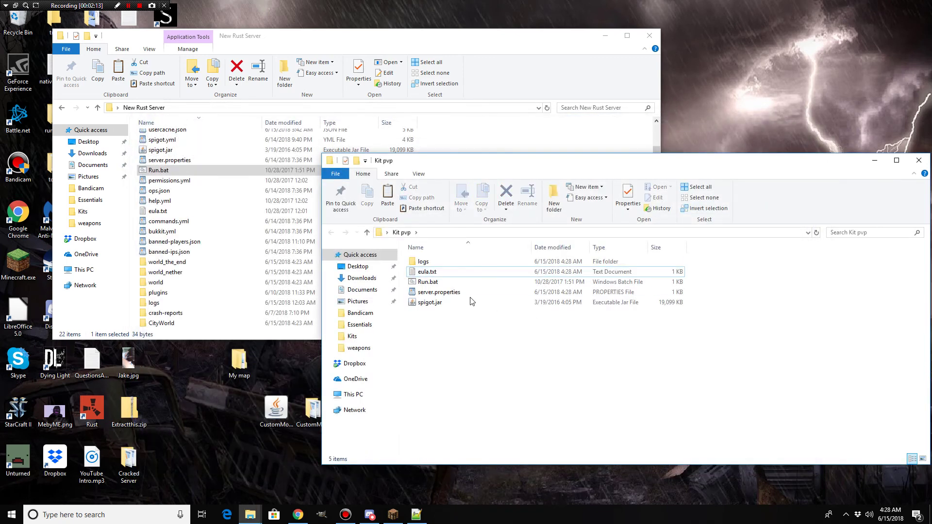
Start the server with Run.bat and return to the Kit pvp folder once it has loaded.
double_click(454, 284)
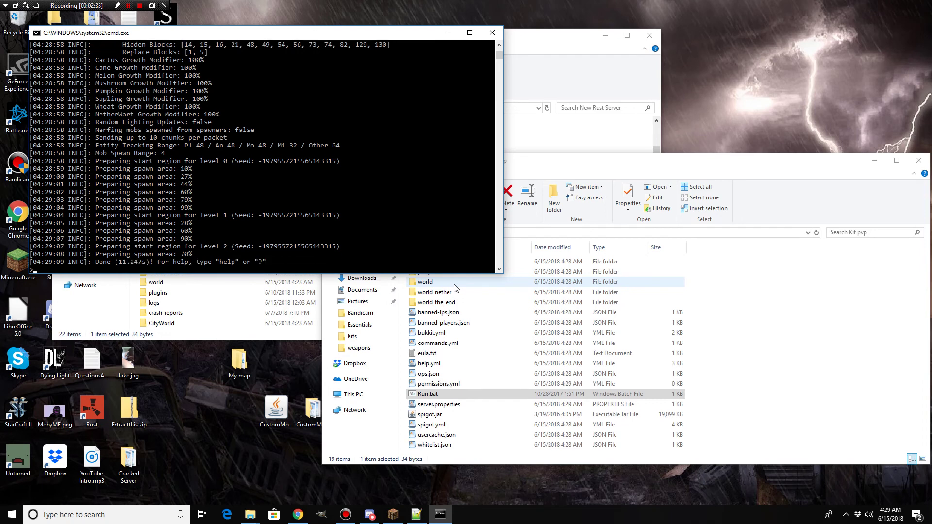
click(457, 289)
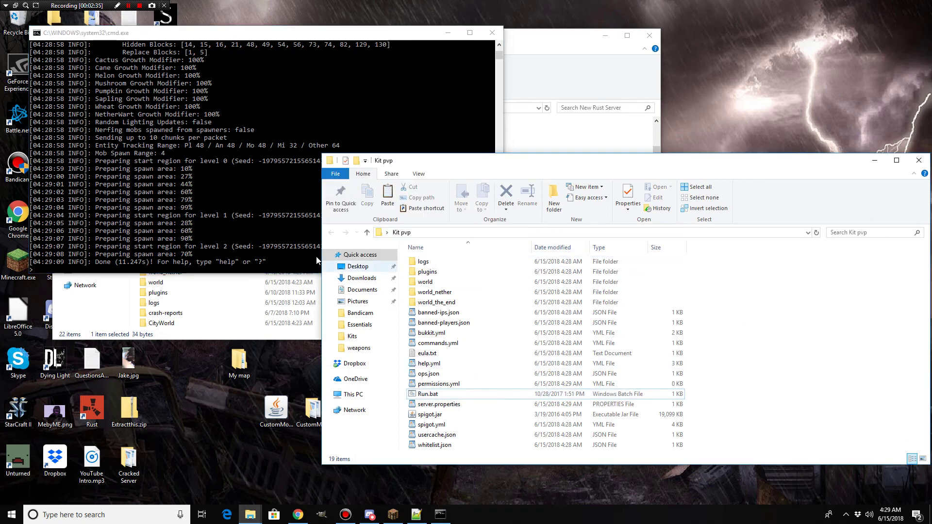
Switch to Minecraft, join My Humble Server from the multiplayer list, and walk around the new world to test it.
click(394, 515)
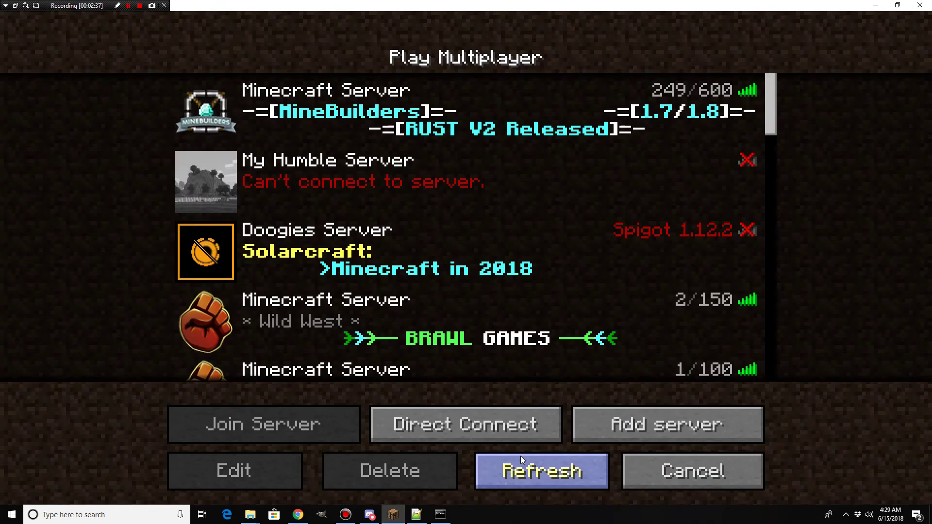
double_click(572, 166)
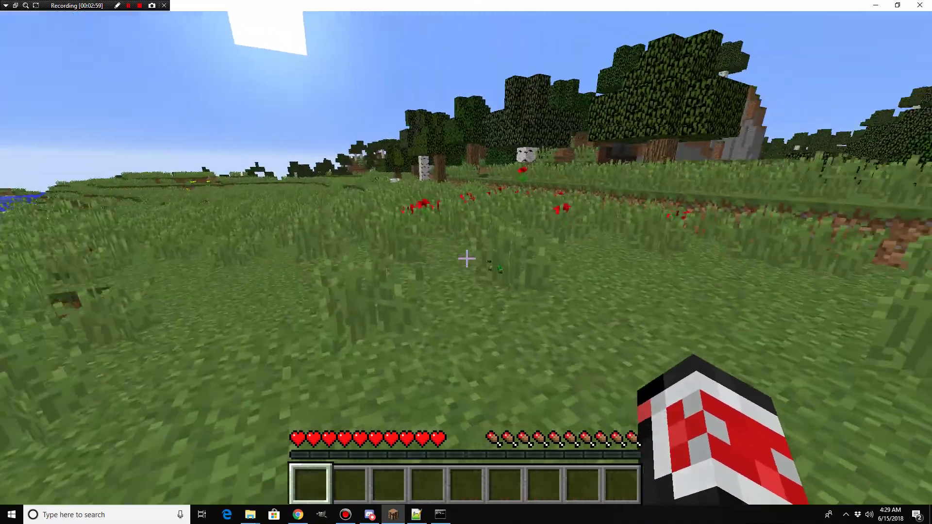
key(w)
click(467, 258)
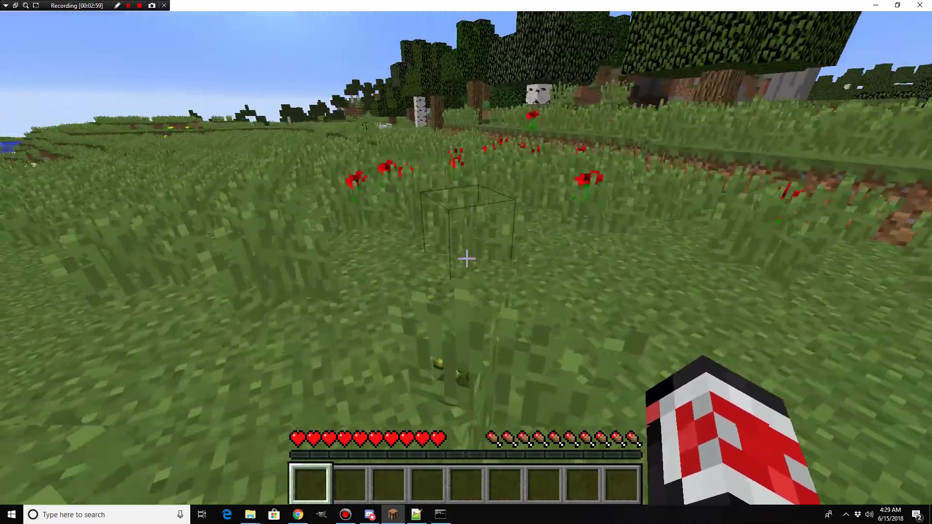
scroll(467, 258, down, 1)
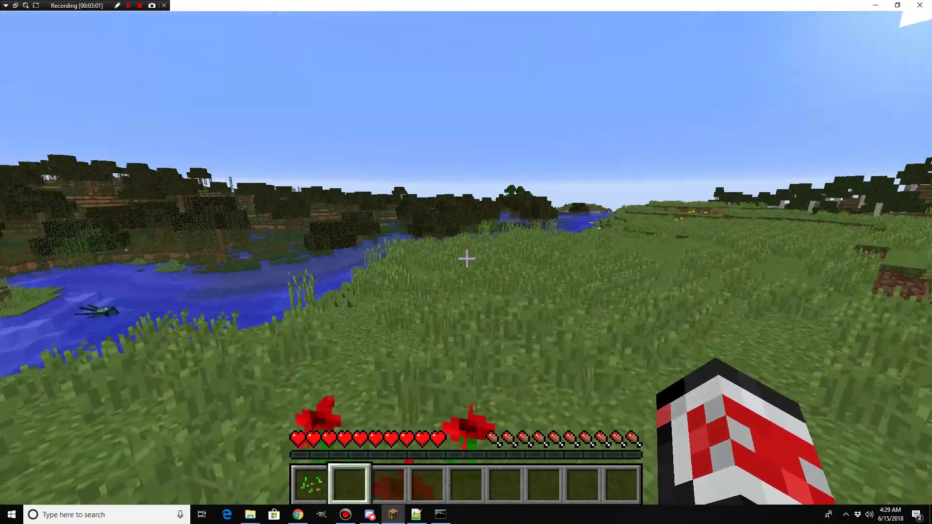
Run /pl in the game chat to list the plugins installed on the new server.
key(slash)
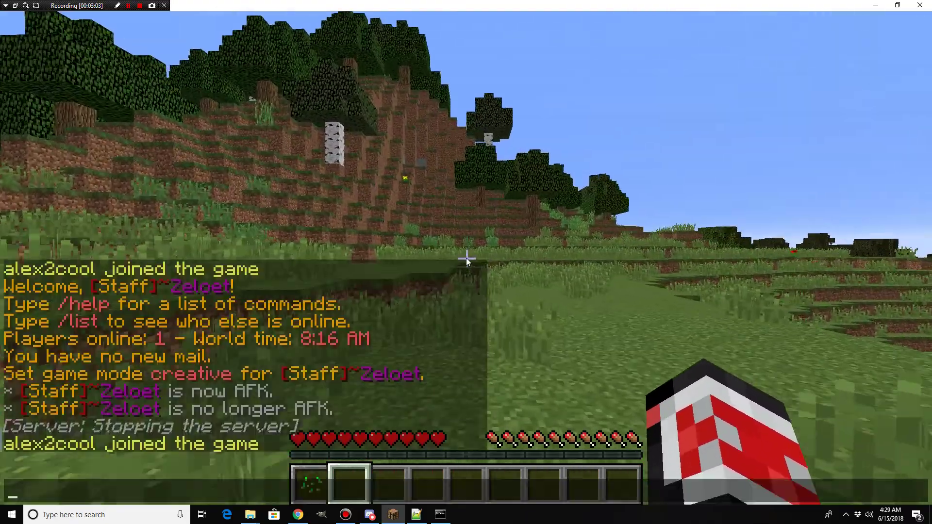
text(pl)
key(Return)
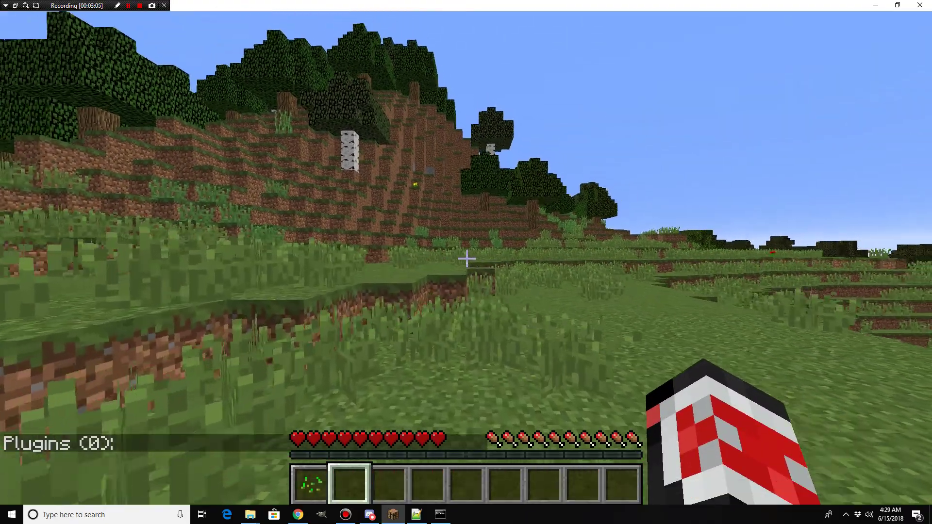
Send the chat message ":)" on the server while walking around the world.
text(w)
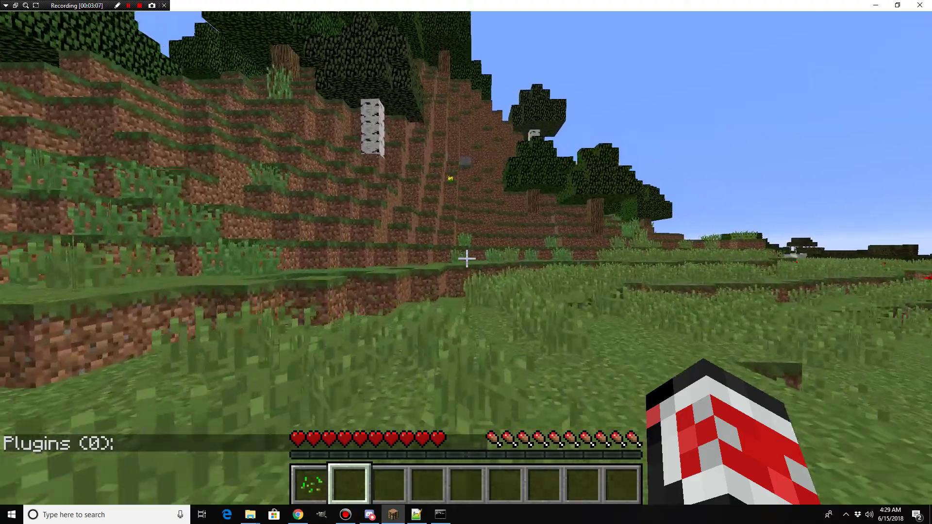
text(t:))
key(Return)
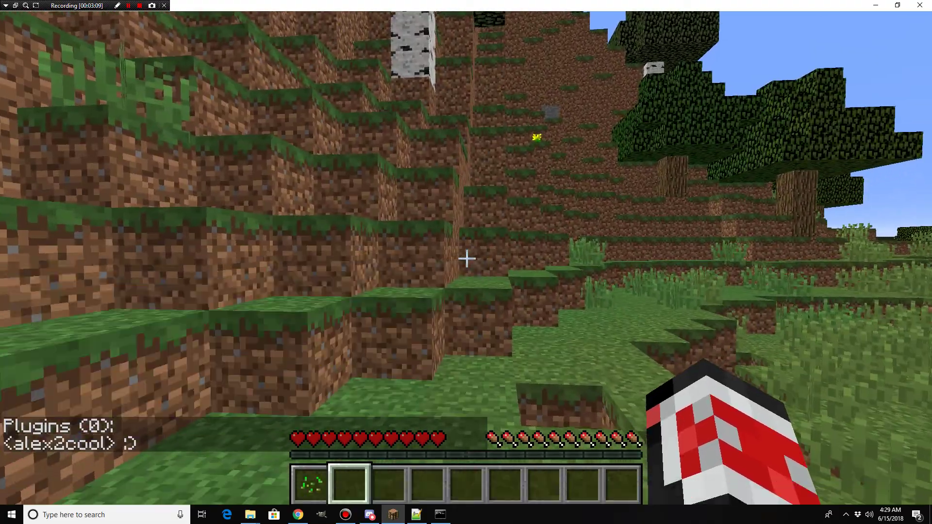
key(w)
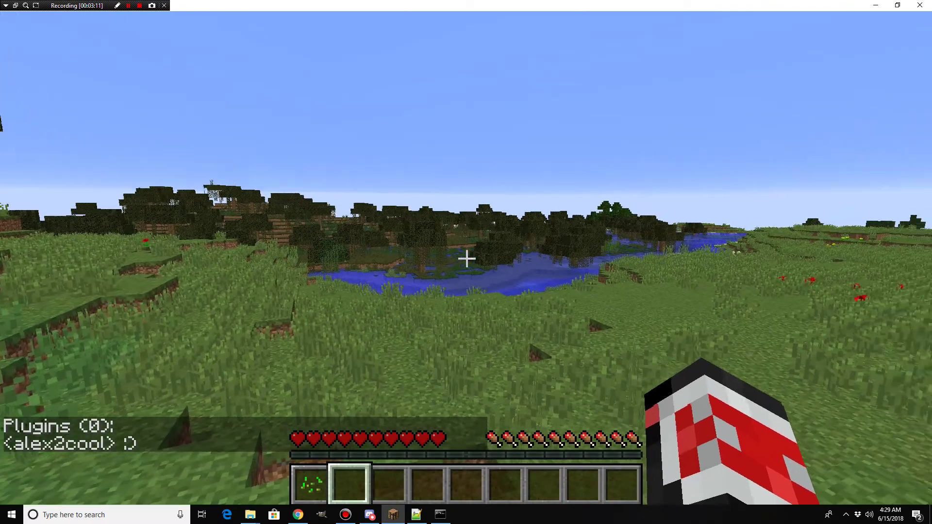
Switch to the server console and grant the joined player operator status with the op command.
key(Escape)
click(440, 515)
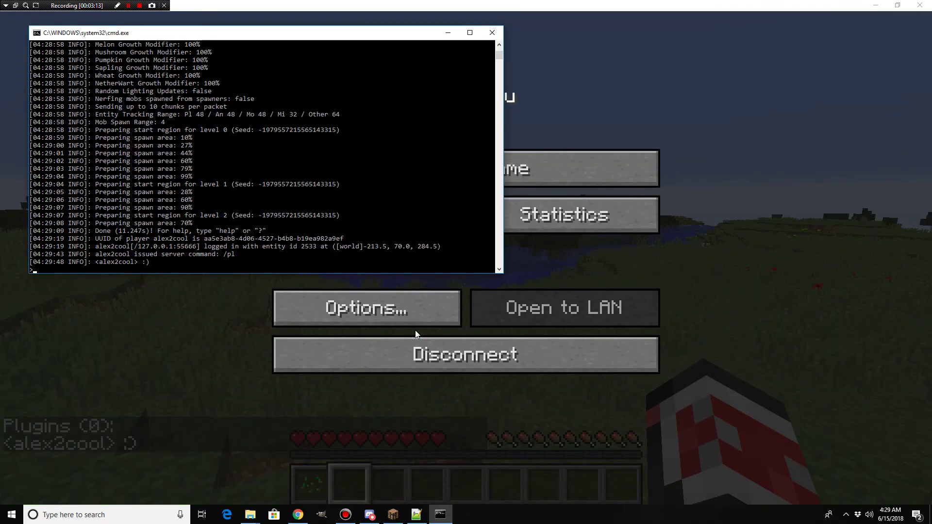
text(op alex2cool)
key(Return)
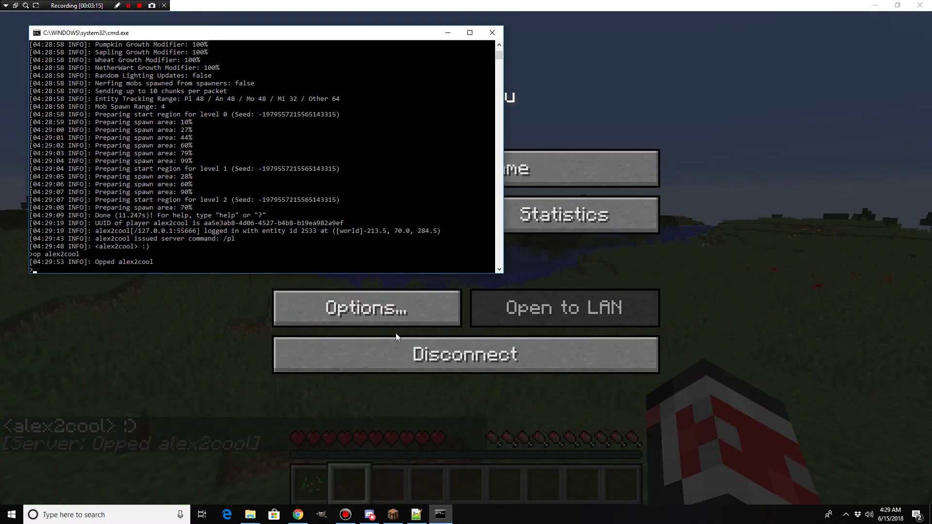
Return to the Minecraft game and try to change the game mode with /gm 1.
click(395, 333)
key(Escape)
key(t)
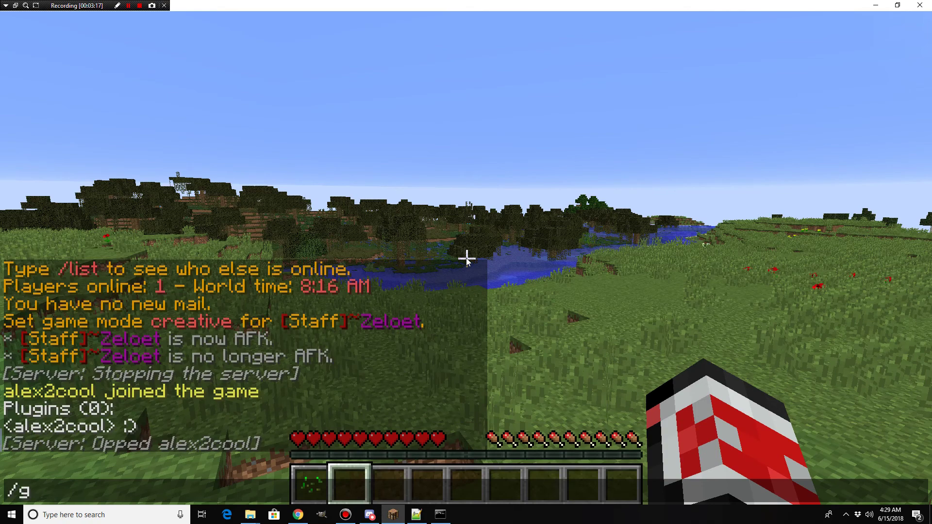
text(/gm)
key(Return)
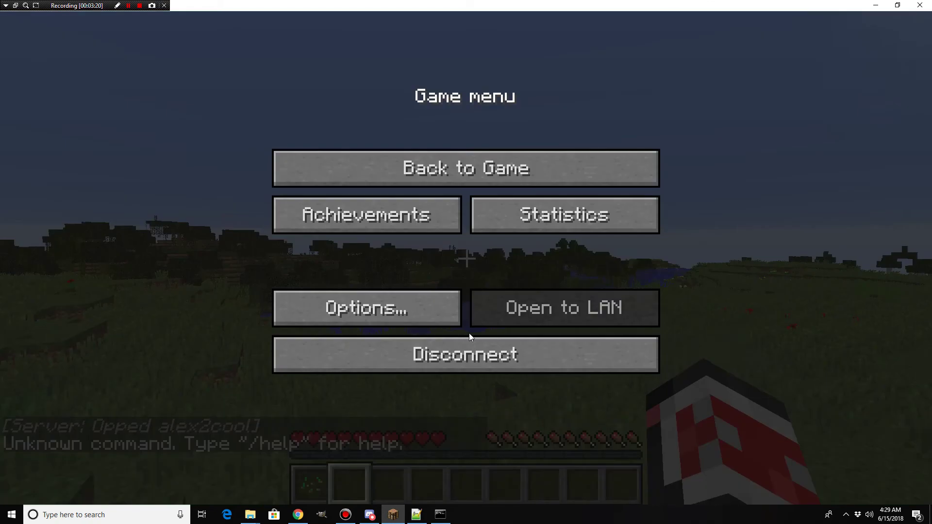
Disconnect from the server, shut it down with stop in the server console, and dismiss the paused console.
click(469, 354)
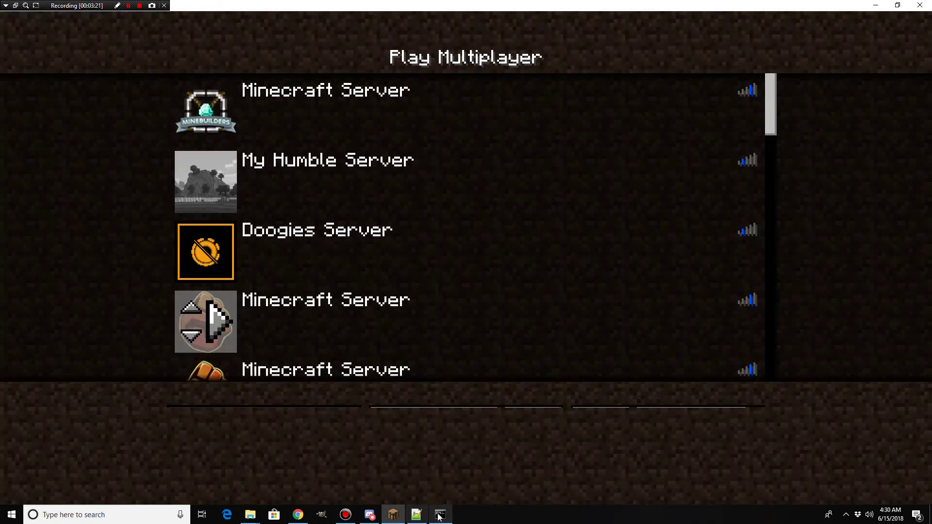
click(440, 516)
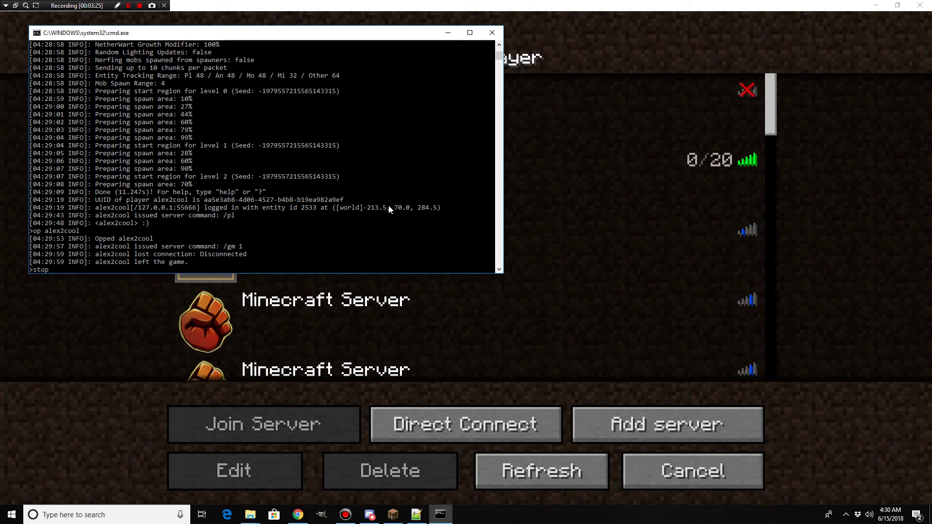
key(Return)
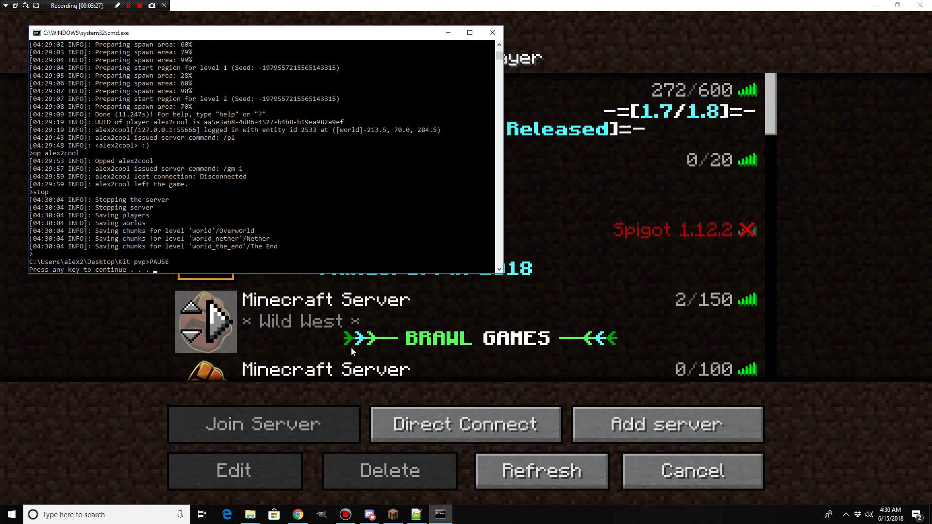
key(Return)
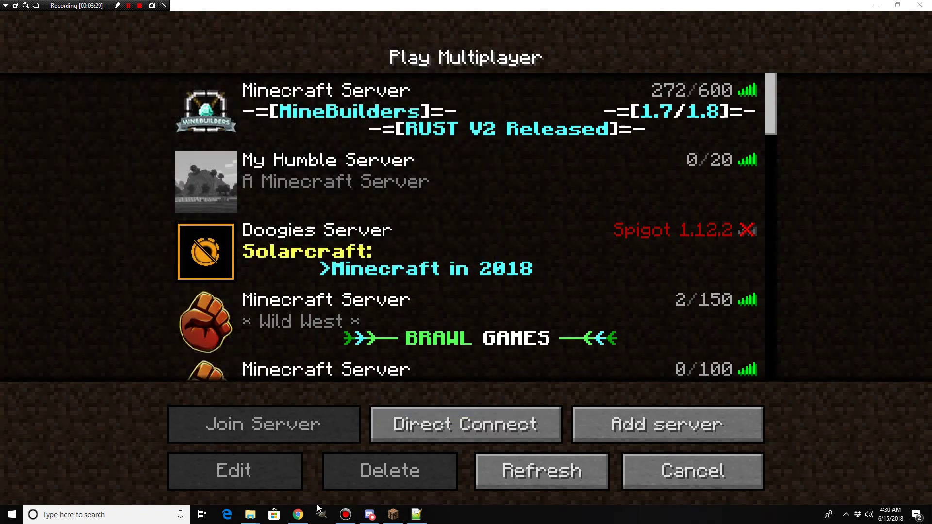
Minimize Minecraft and open the plugins folders of Kit pvp and New Rust Server in their two File Explorer windows.
click(251, 514)
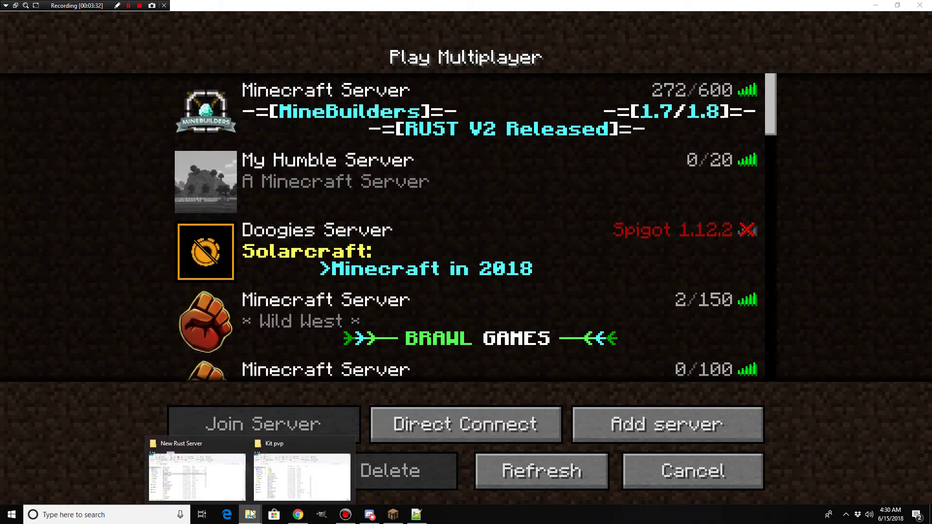
click(883, 7)
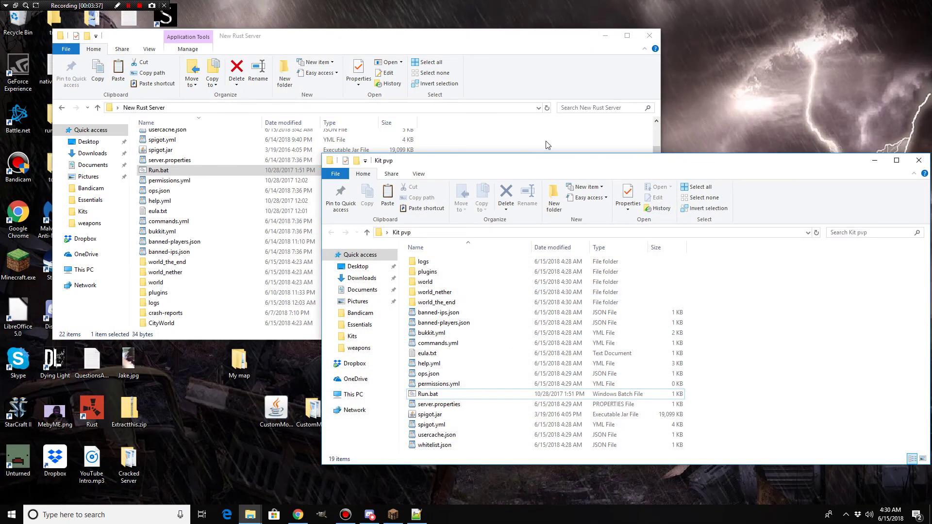
double_click(478, 272)
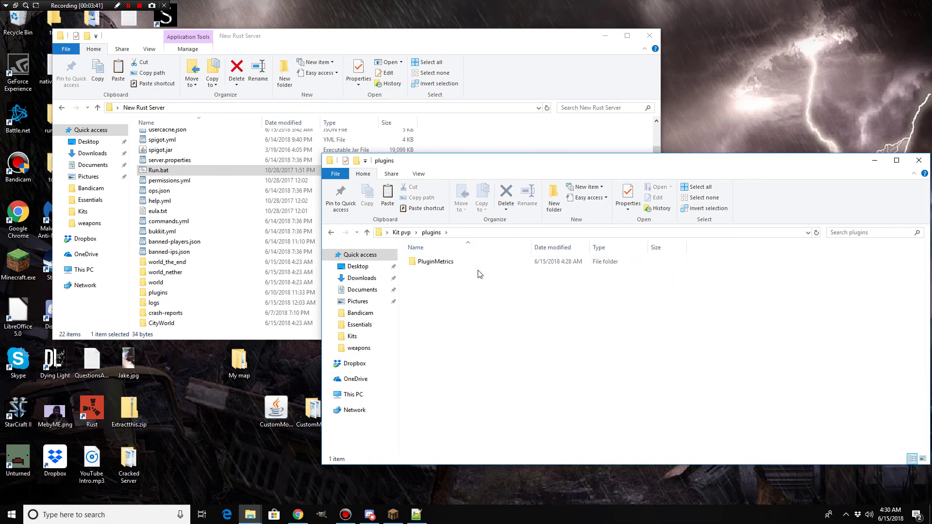
drag(576, 155, 601, 139)
click(462, 46)
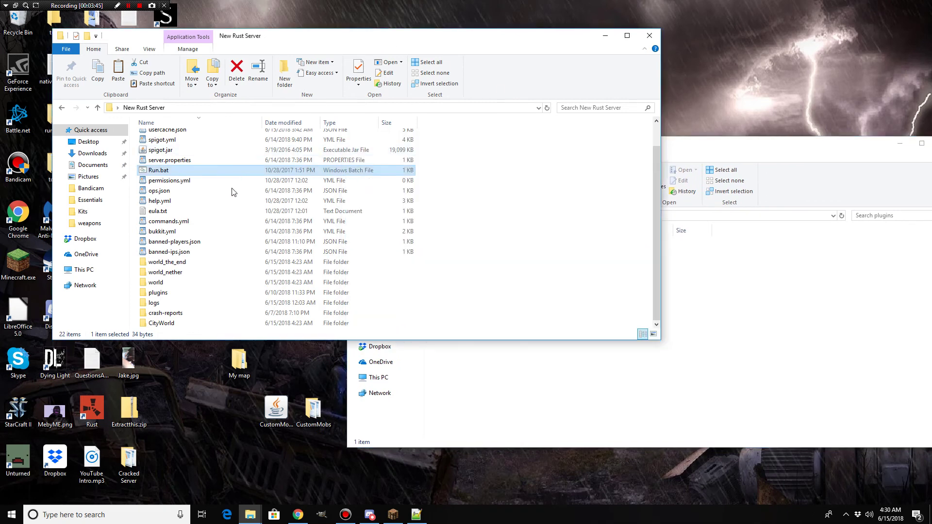
double_click(187, 292)
Copy PermissionsEx-1.23.4.jar from the New Rust Server plugins folder into the Kit pvp plugins folder.
scroll(218, 248, down, 5)
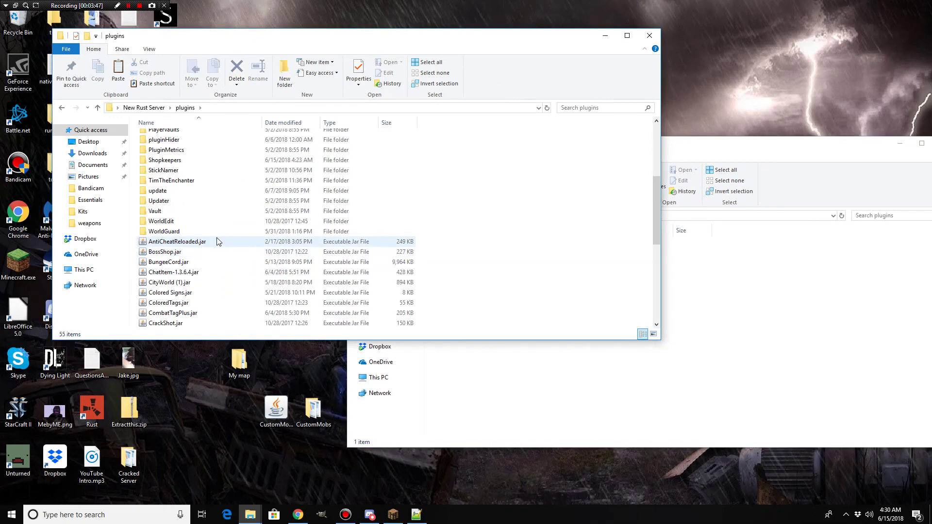
scroll(218, 242, down, 7)
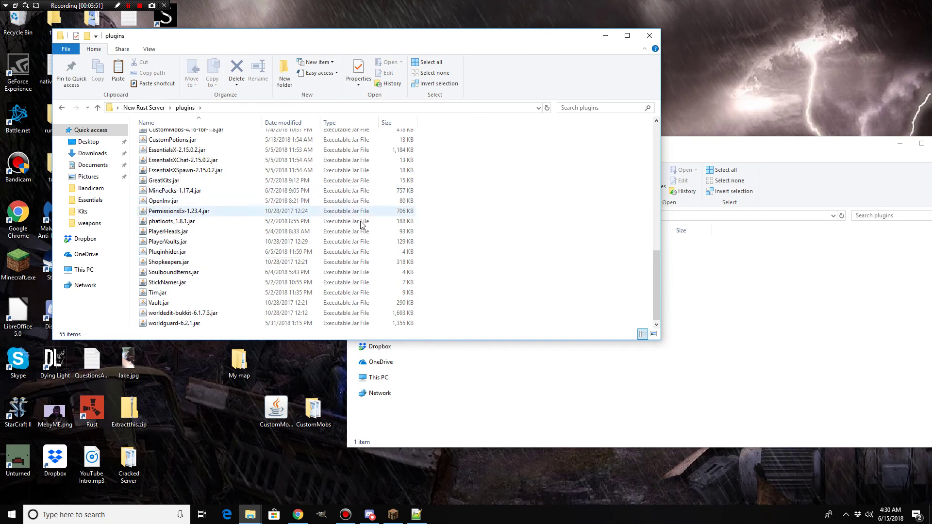
scroll(249, 210, up, 4)
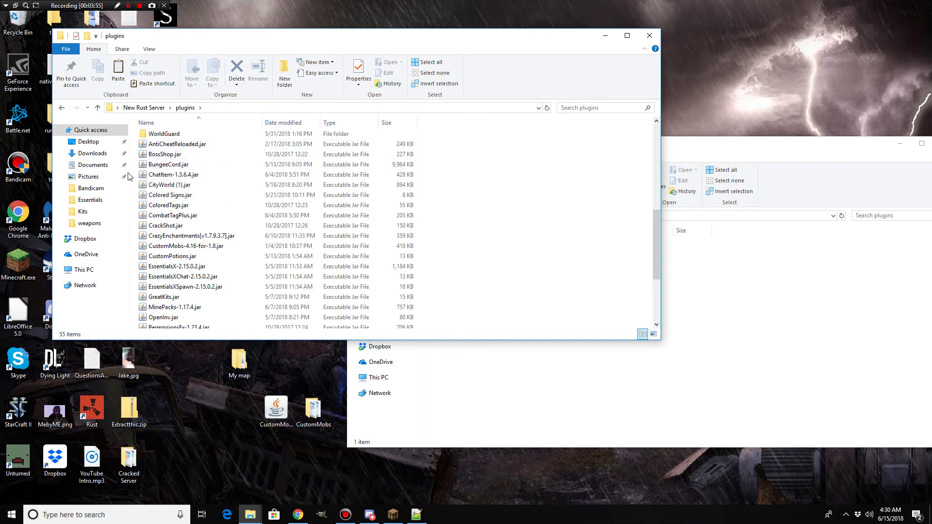
scroll(169, 198, down, 4)
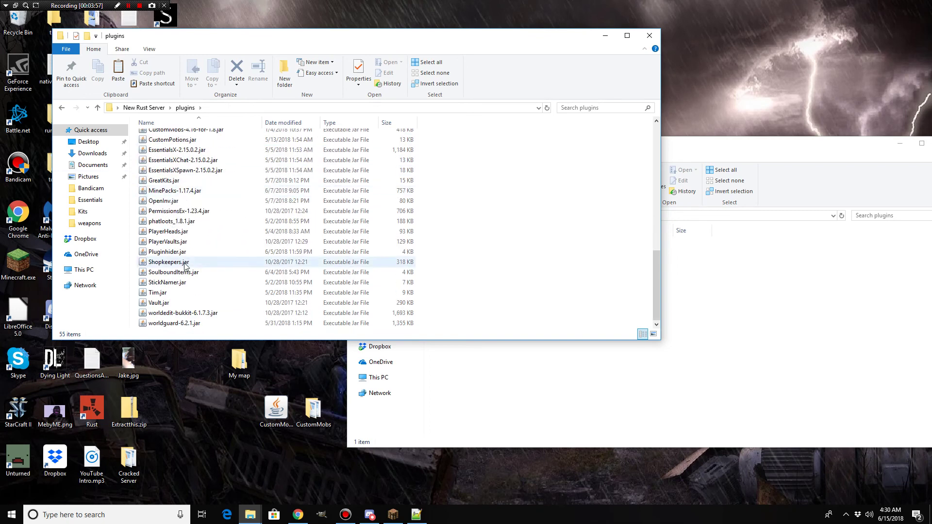
right_click(163, 215)
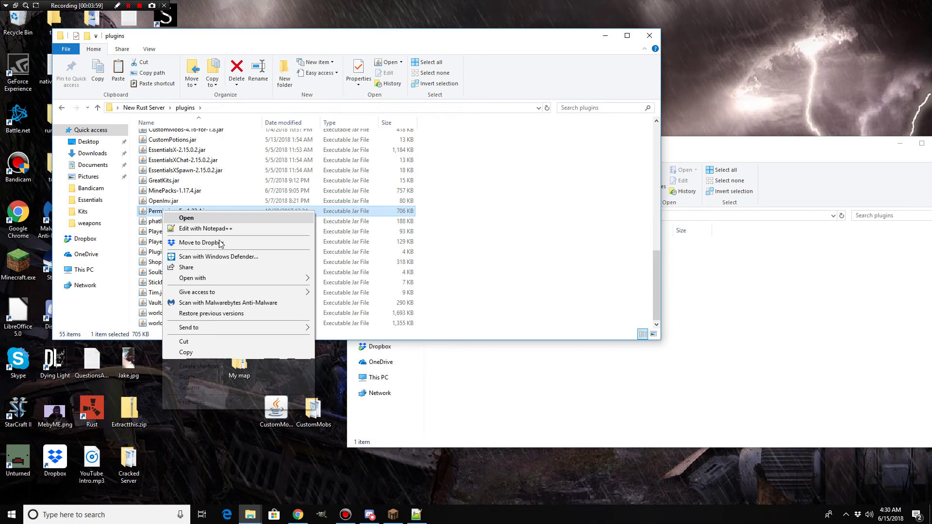
click(229, 348)
click(453, 394)
right_click(450, 393)
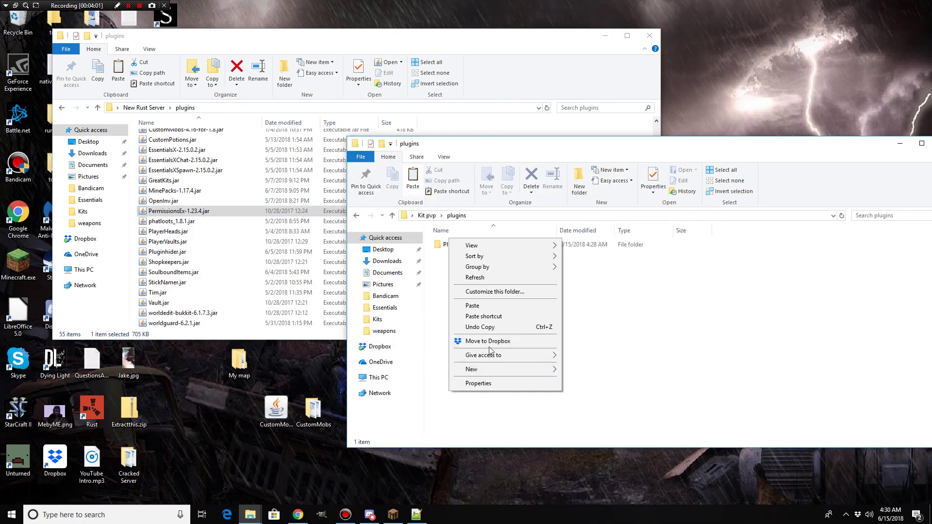
click(475, 306)
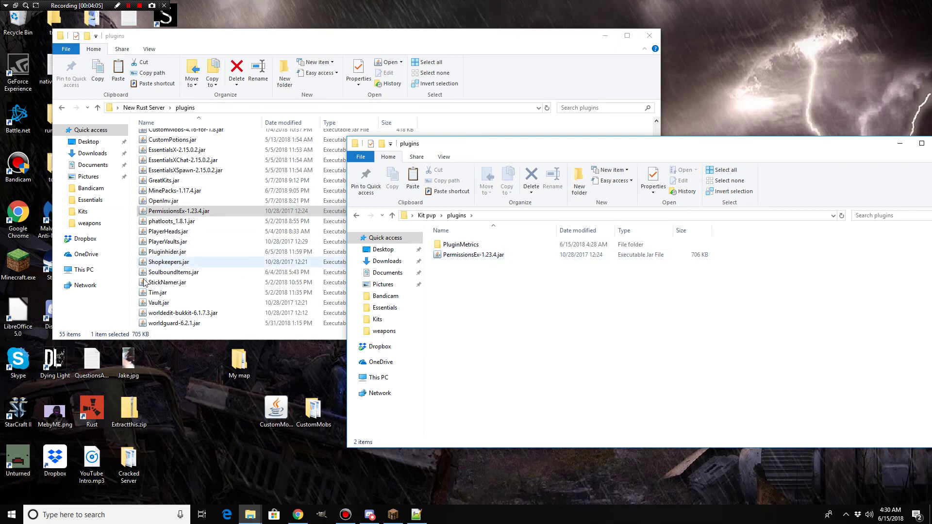
Copy Vault.jar from the New Rust Server plugins into the Kit pvp plugins folder.
click(141, 303)
right_click(161, 303)
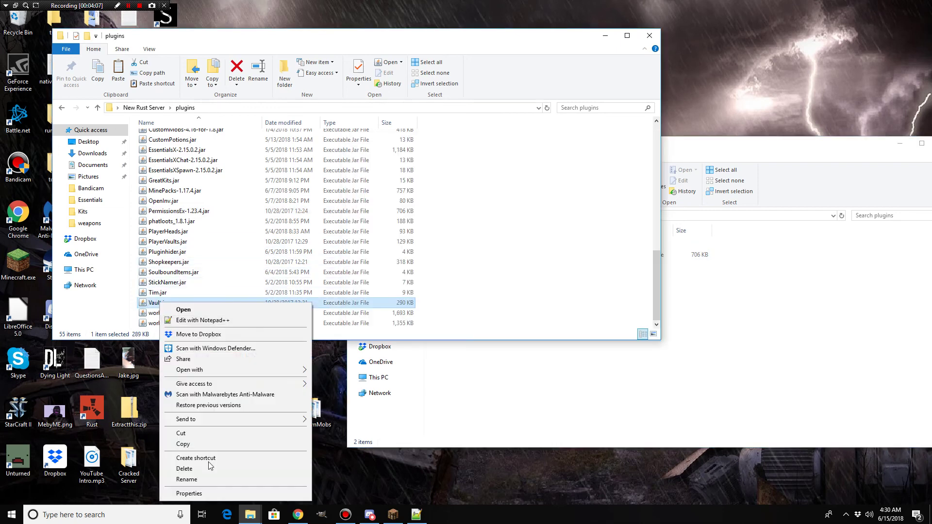
click(185, 444)
click(463, 399)
right_click(463, 398)
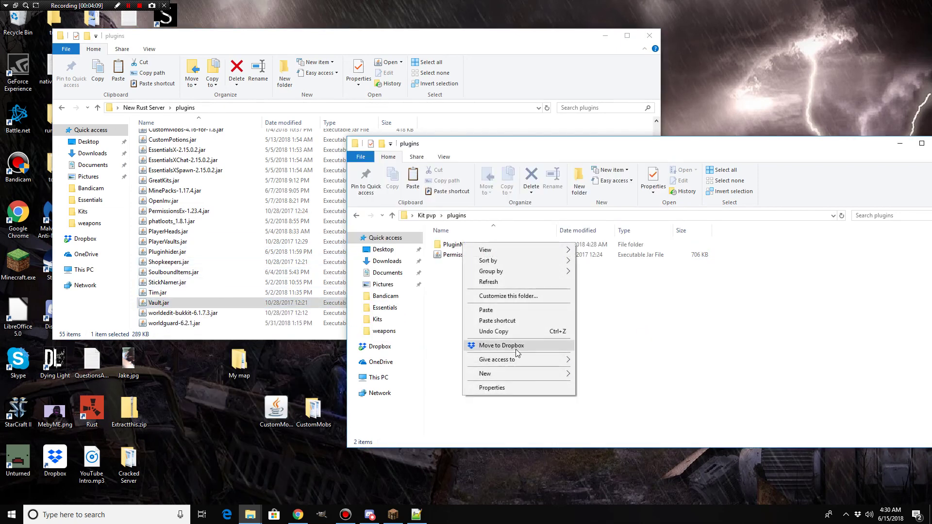
click(487, 310)
Copy worldedit-bukkit-6.1.7.3.jar and worldguard-6.2.1.jar from the New Rust Server plugins into the Kit pvp plugins folder.
scroll(209, 319, up, 1)
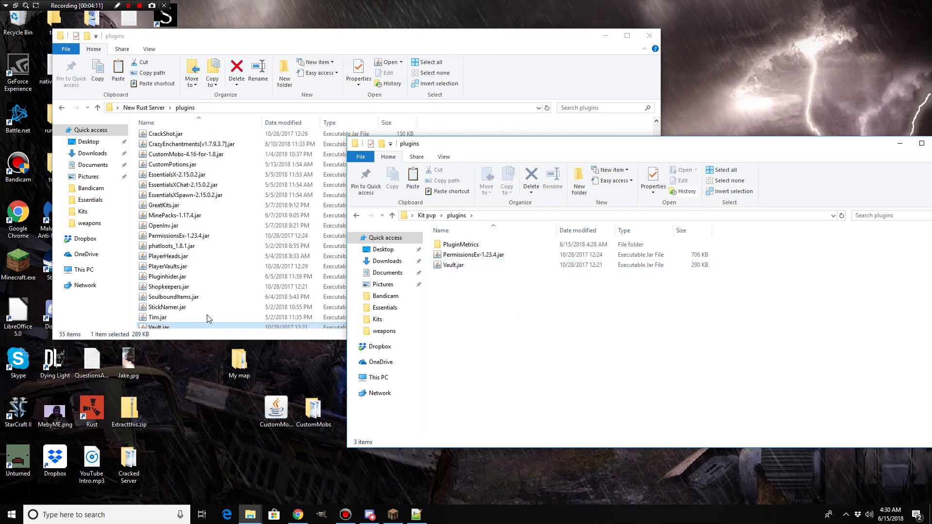
scroll(209, 319, down, 1)
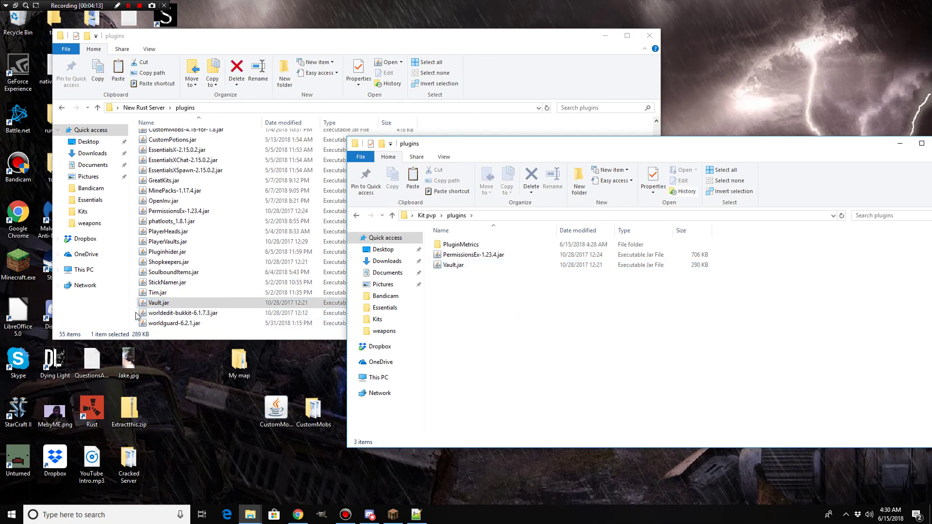
drag(137, 316, 165, 324)
right_click(165, 321)
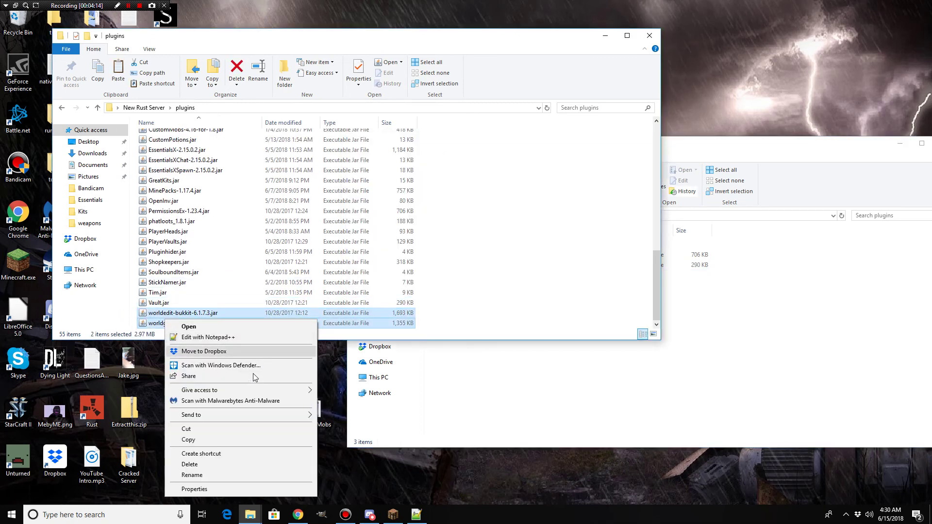
click(221, 441)
click(461, 370)
right_click(463, 369)
click(487, 281)
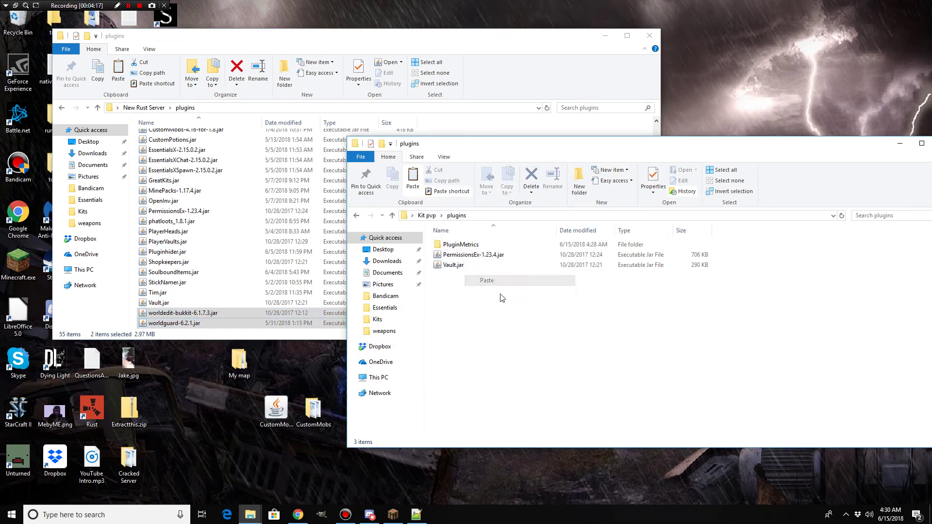
Copy StickNamer.jar and Tim.jar from the New Rust Server plugins into the Kit pvp plugins folder.
click(140, 279)
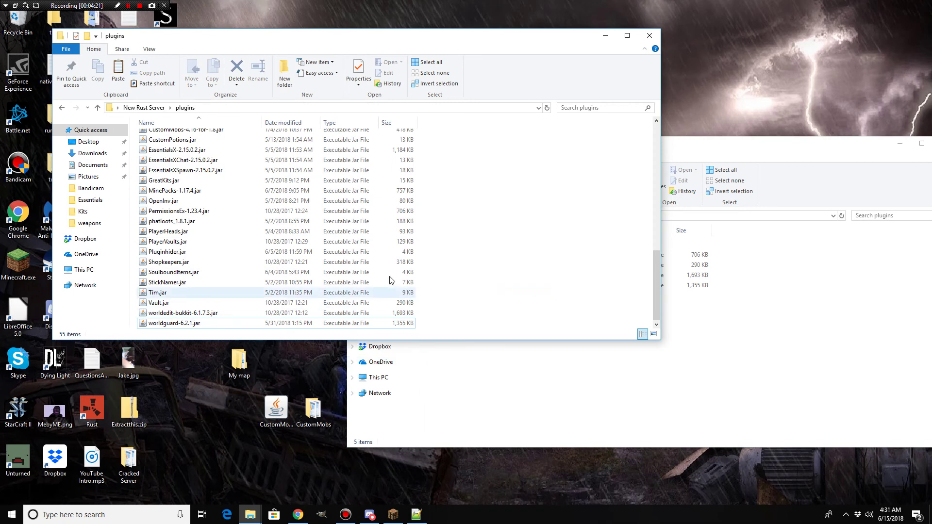
click(149, 283)
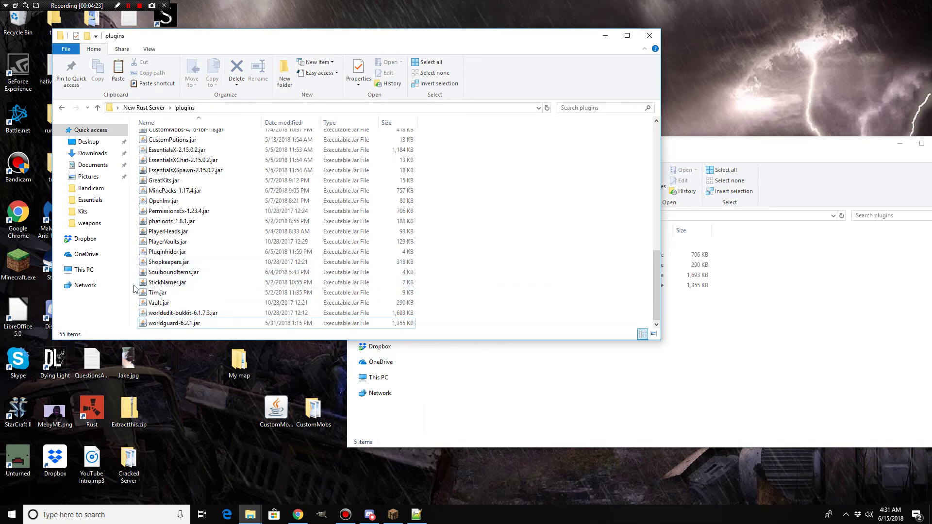
shift+click(154, 292)
right_click(166, 291)
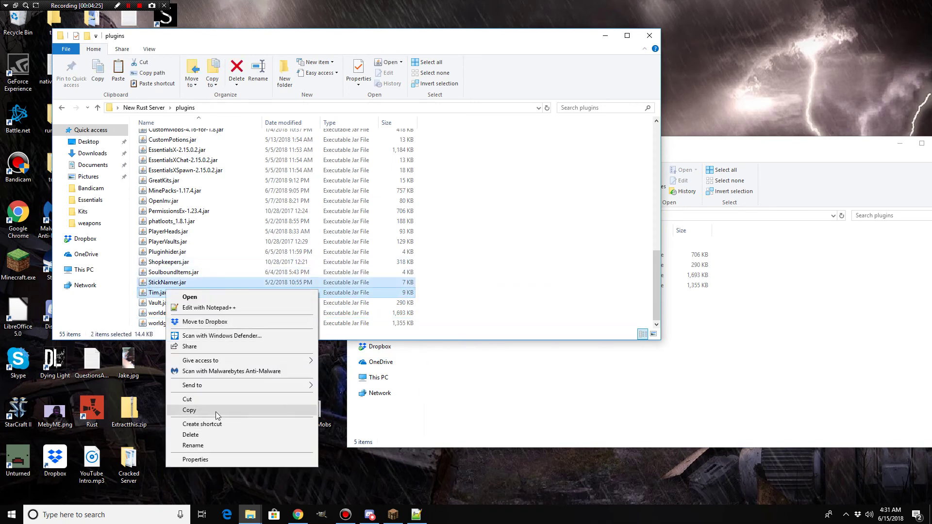
click(194, 410)
click(445, 383)
right_click(498, 335)
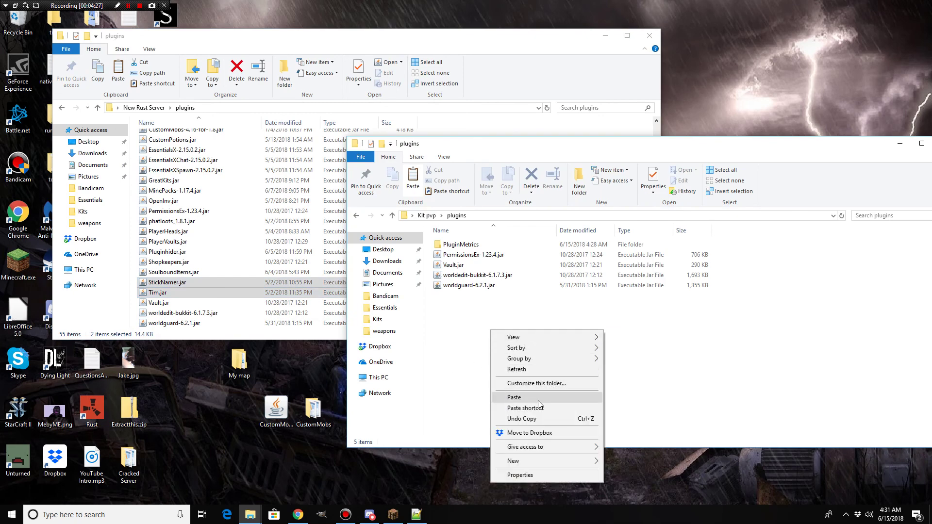
click(538, 399)
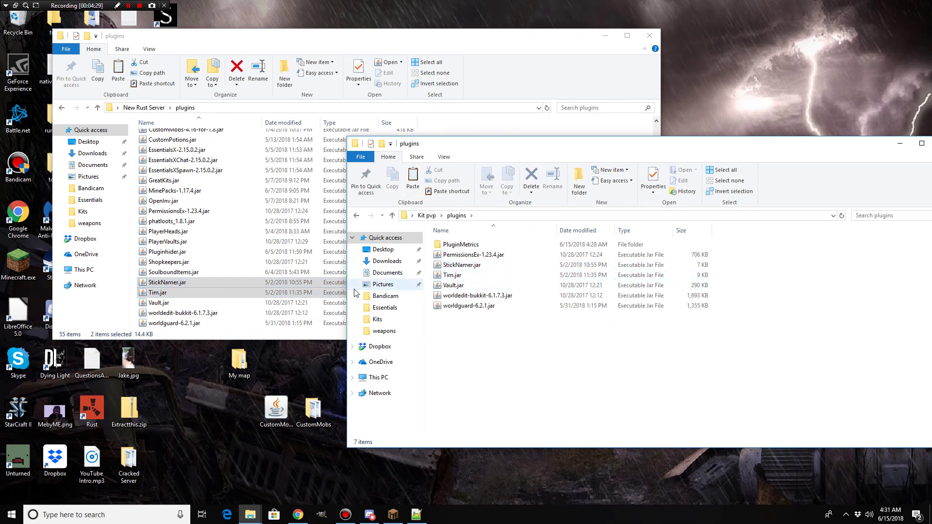
Copy EssentialsX-2.15.0.2.jar, EssentialsXChat-2.15.0.2.jar and EssentialsXSpawn-2.15.0.2.jar from the New Rust Server plugins into the Kit pvp plugins folder.
click(132, 198)
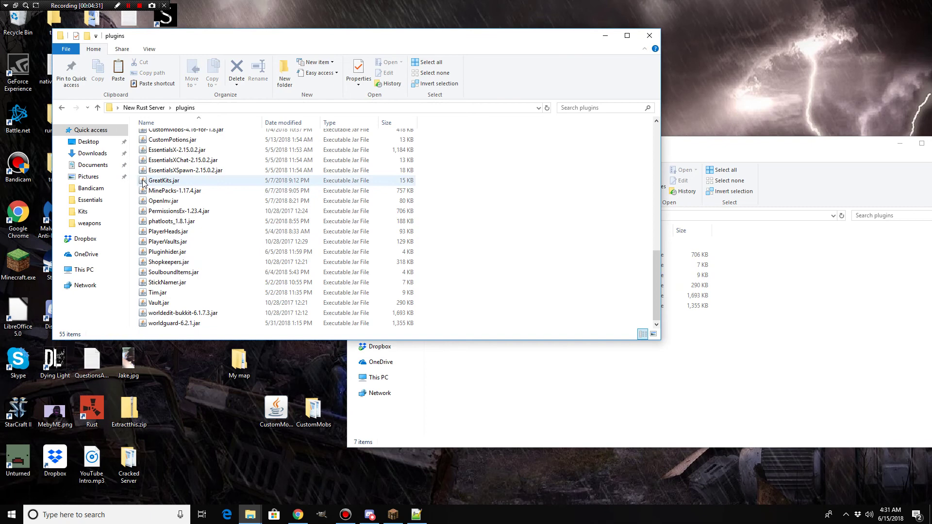
drag(137, 154, 142, 172)
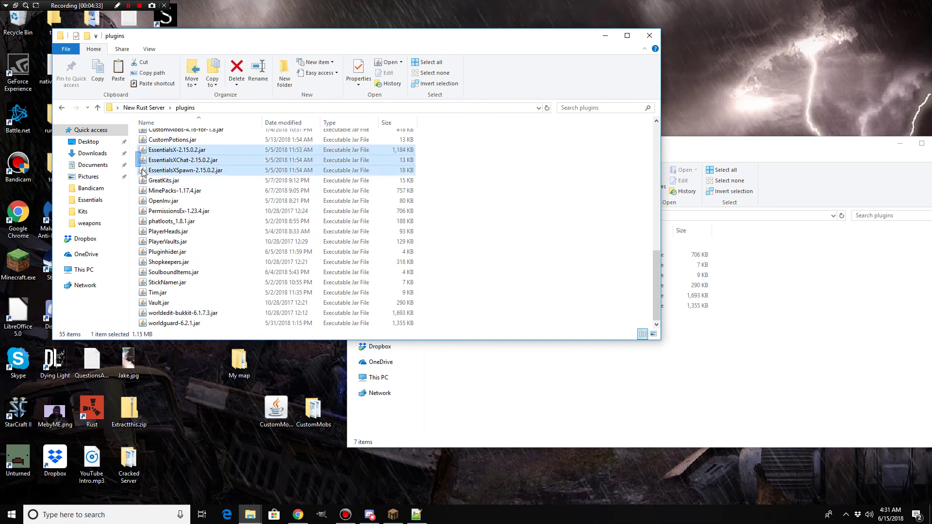
right_click(168, 171)
click(195, 288)
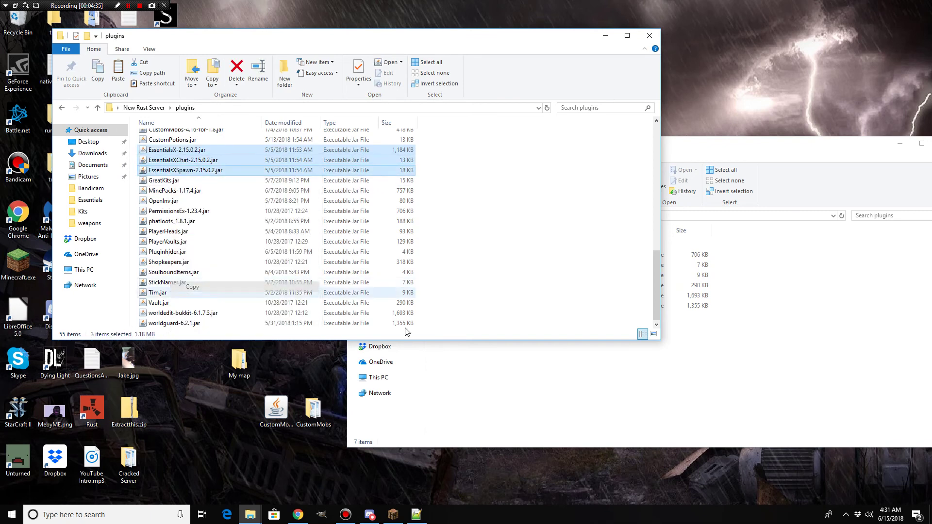
click(461, 363)
right_click(507, 351)
click(549, 418)
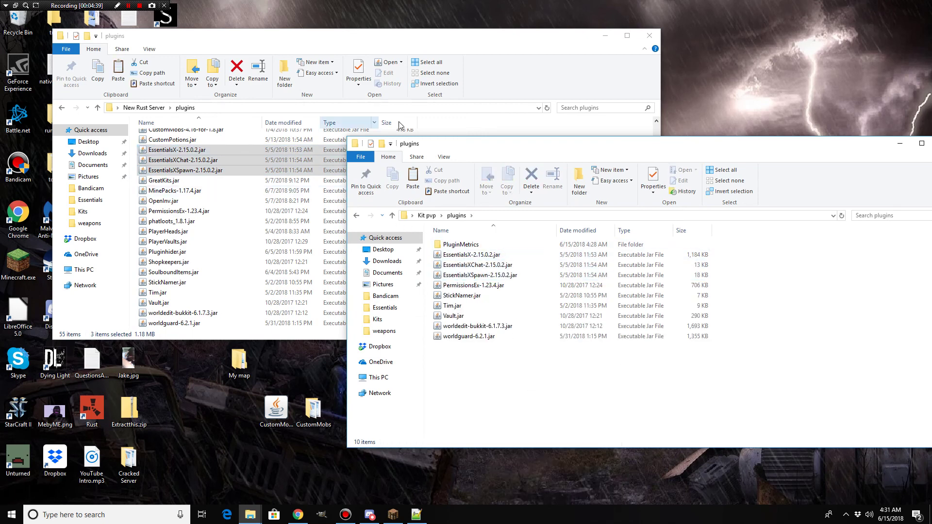
Copy GreatKits.jar from the New Rust Server plugins into the Kit pvp plugins folder.
click(501, 126)
scroll(269, 153, up, 4)
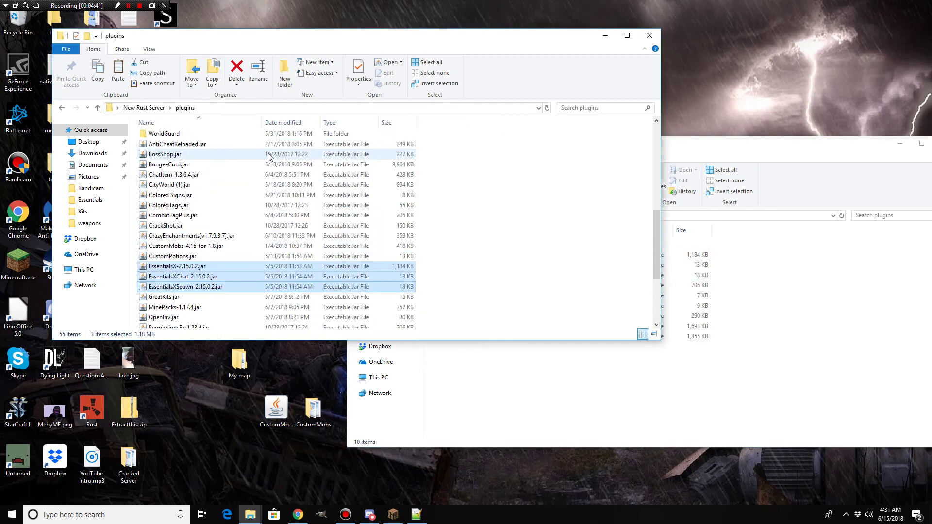
scroll(270, 154, down, 4)
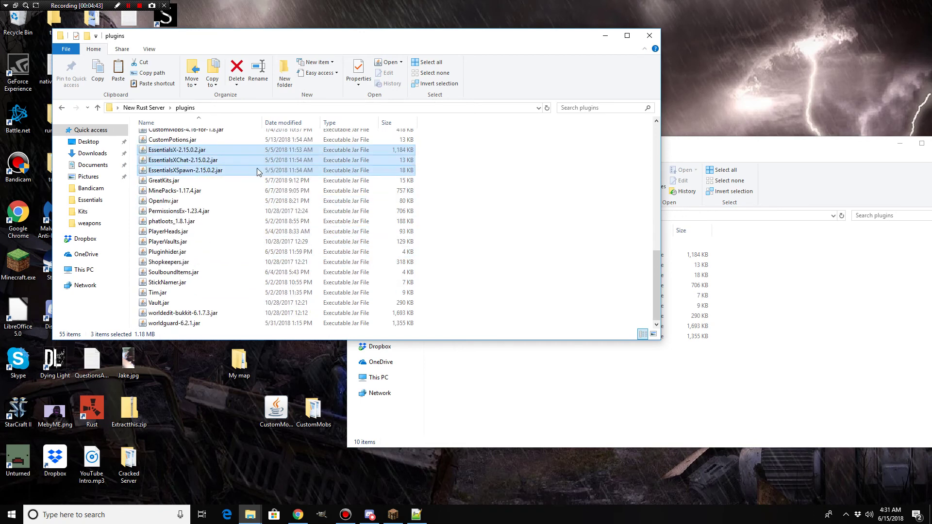
right_click(151, 181)
click(217, 325)
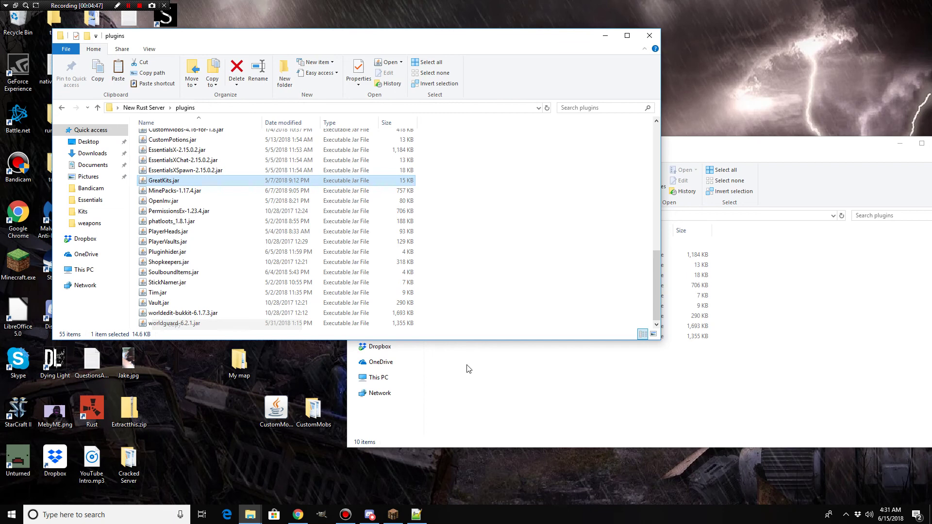
right_click(467, 365)
click(503, 281)
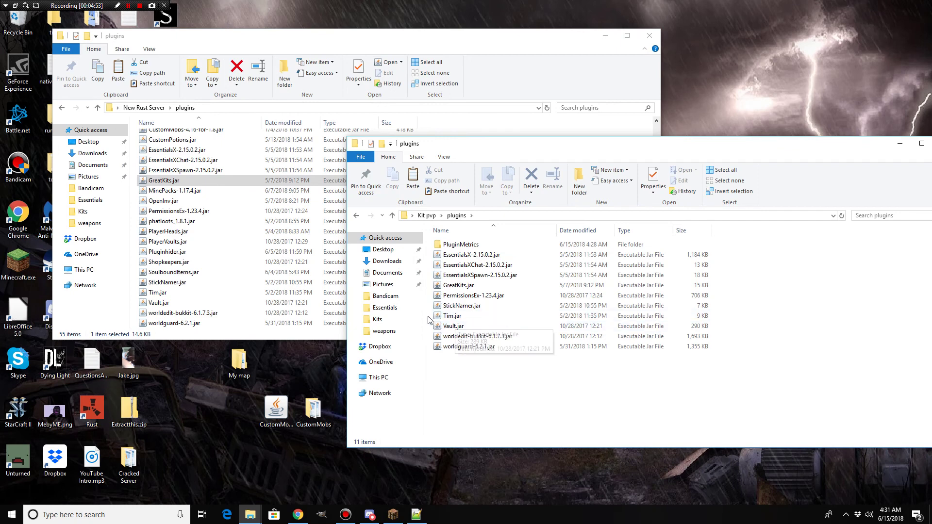
mouse_move(430, 317)
mouse_down()
mouse_move(436, 307)
mouse_move(426, 317)
mouse_up()
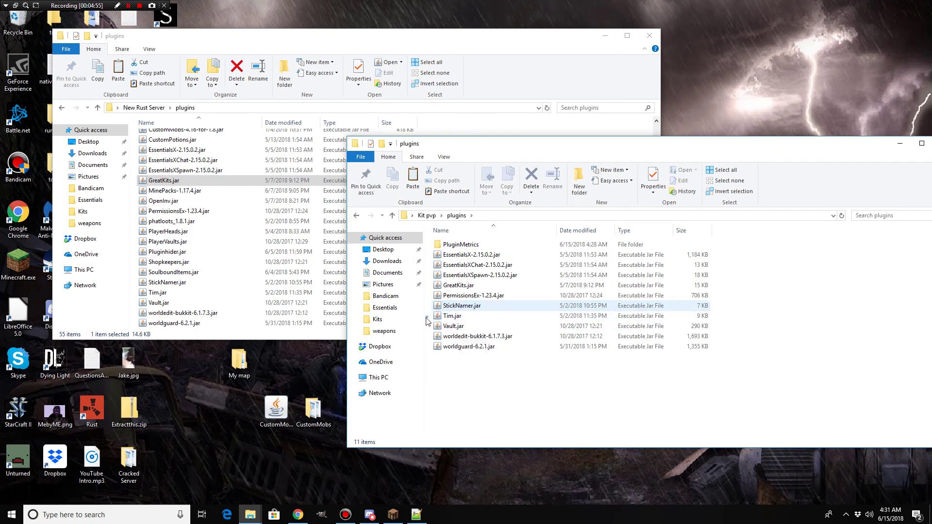
Copy Colored Signs.jar, ColoredTags.jar and CombatTagPlus.jar from the New Rust Server plugins into the Kit pvp plugins folder.
click(175, 197)
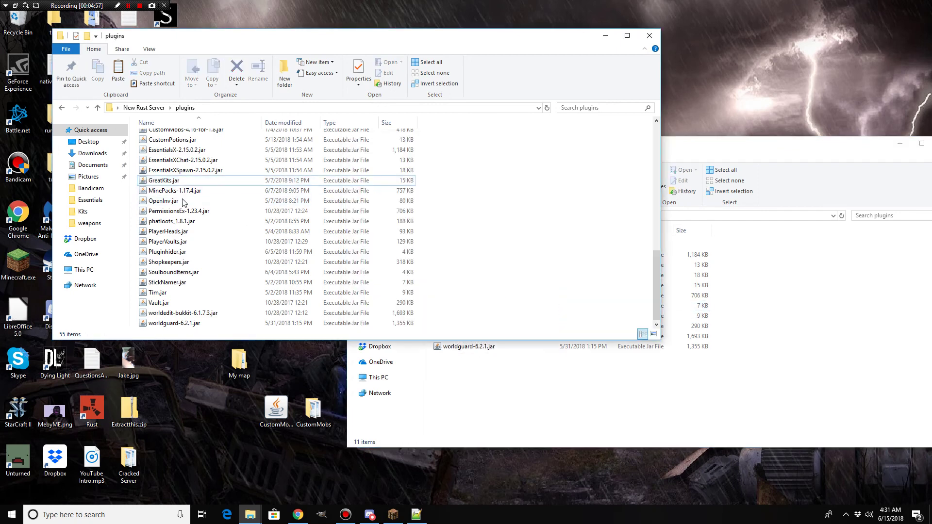
scroll(205, 201, up, 2)
scroll(204, 202, up, 2)
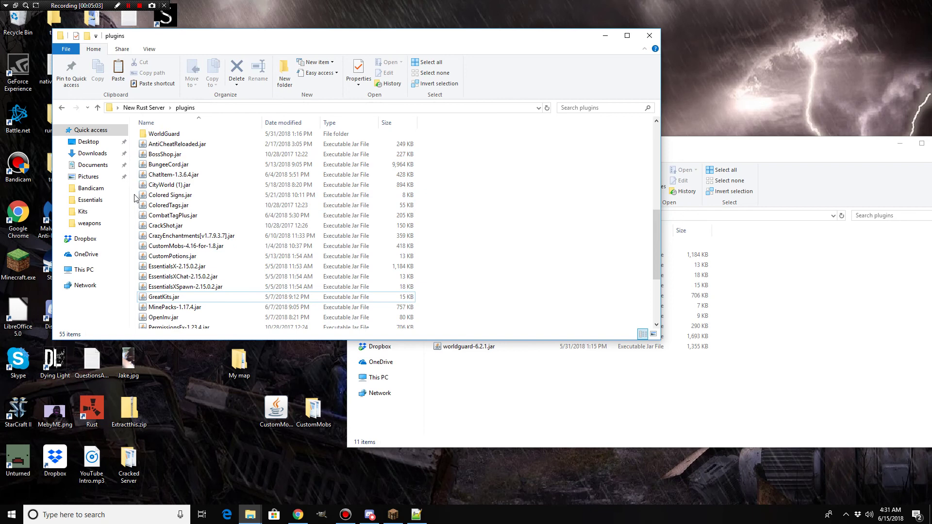
drag(135, 194, 148, 219)
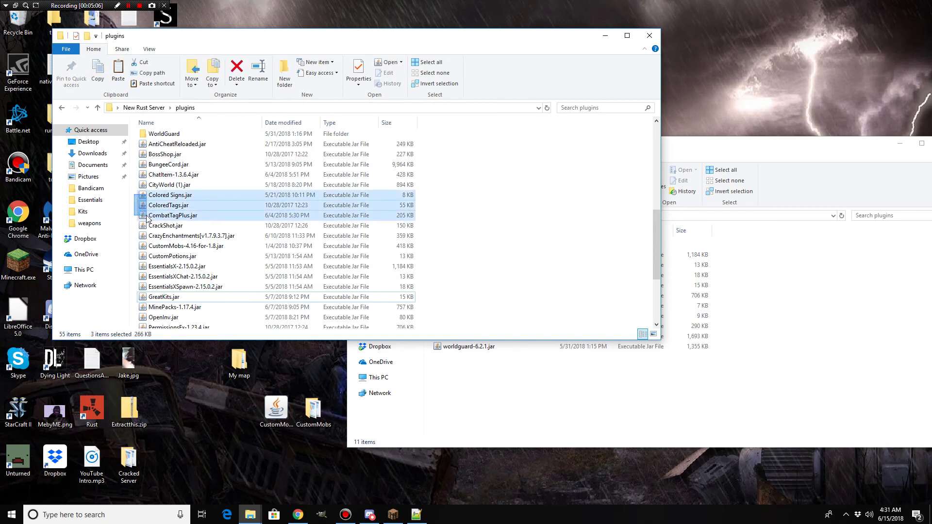
right_click(159, 203)
click(176, 325)
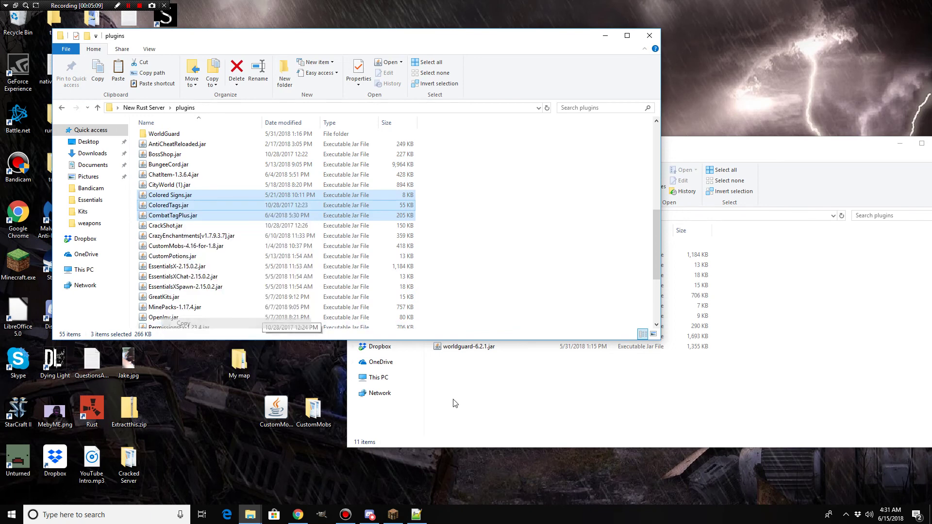
right_click(470, 407)
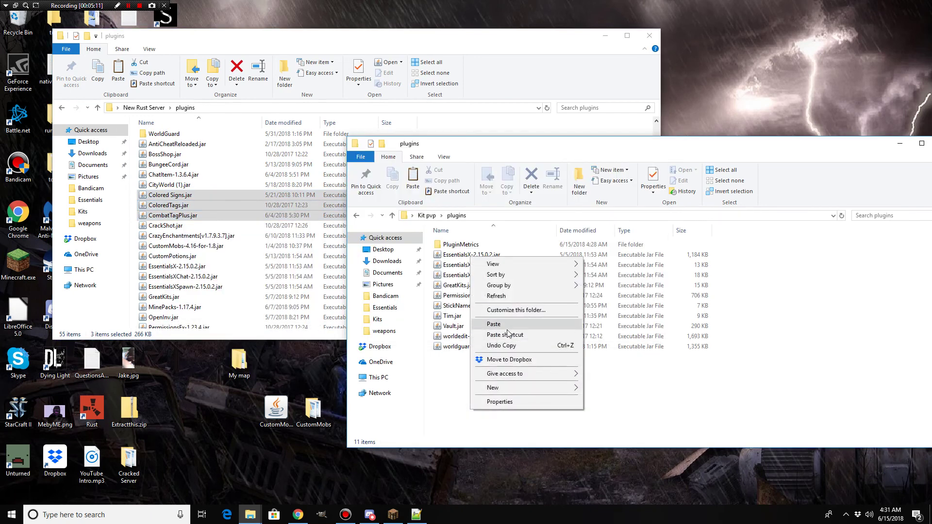
click(505, 325)
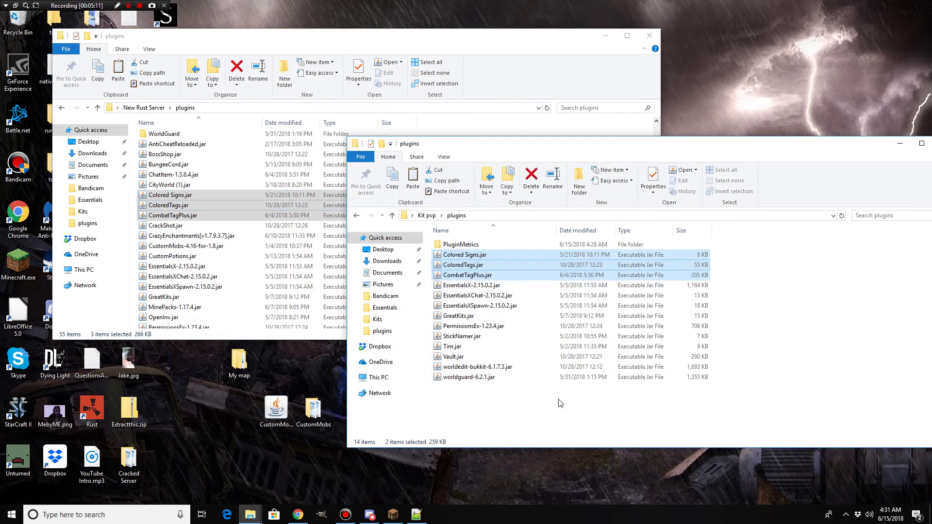
Copy CrazyEnchantments[v1.7.9.3.7].jar from the New Rust Server plugins into the Kit pvp plugins folder.
right_click(165, 236)
click(188, 377)
right_click(479, 411)
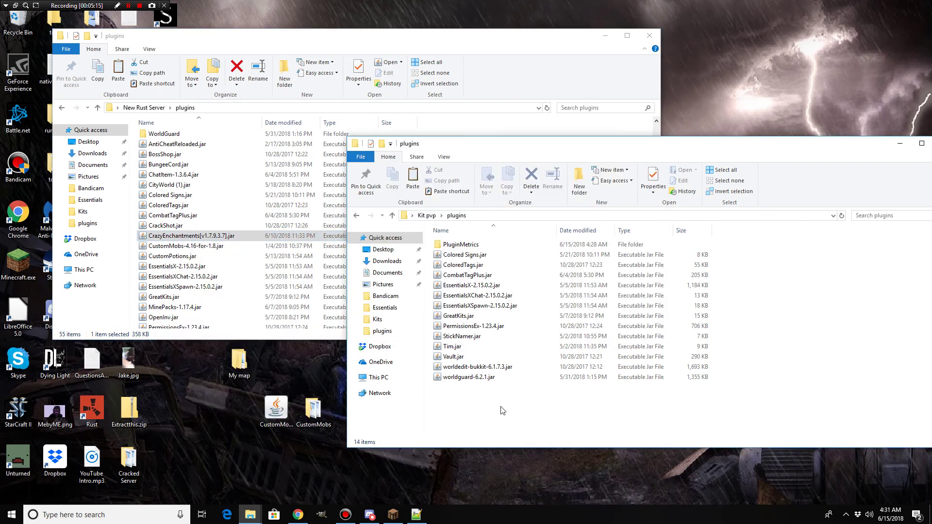
click(501, 324)
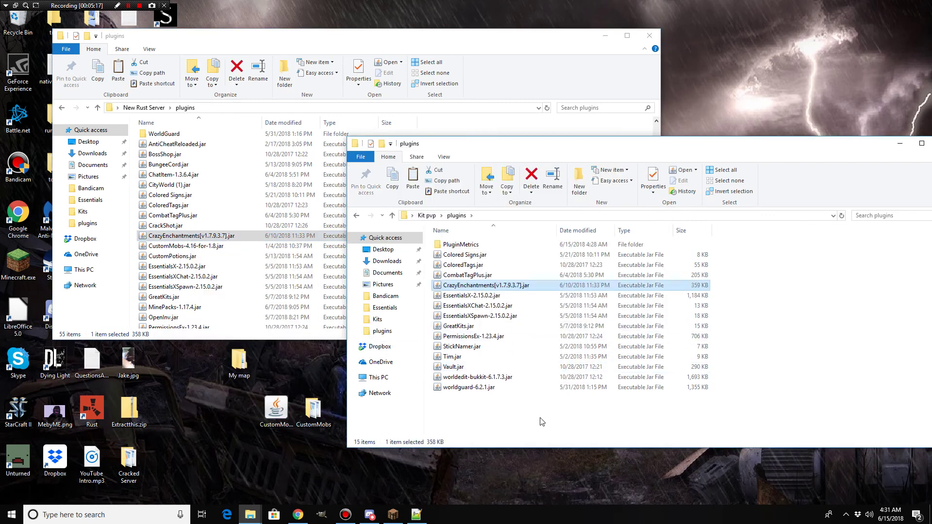
scroll(201, 182, up, 2)
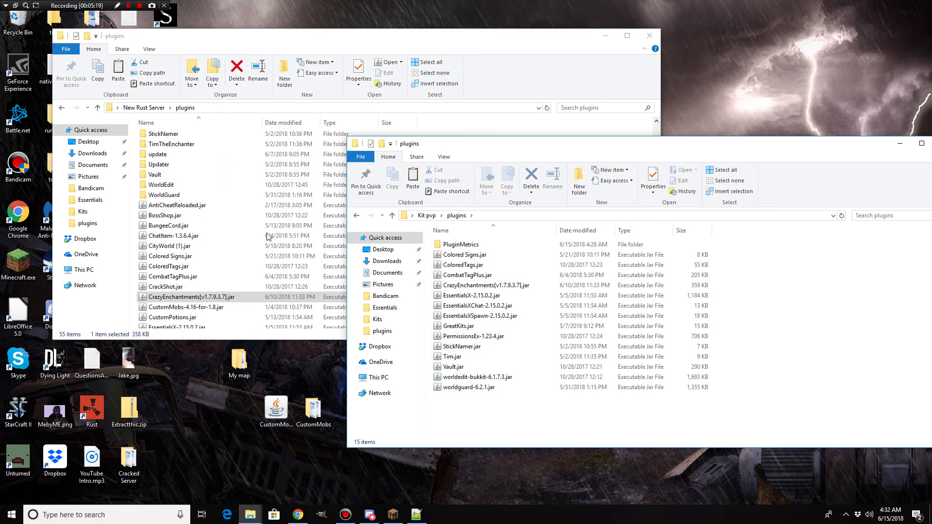
scroll(216, 213, down, 1)
scroll(210, 215, down, 1)
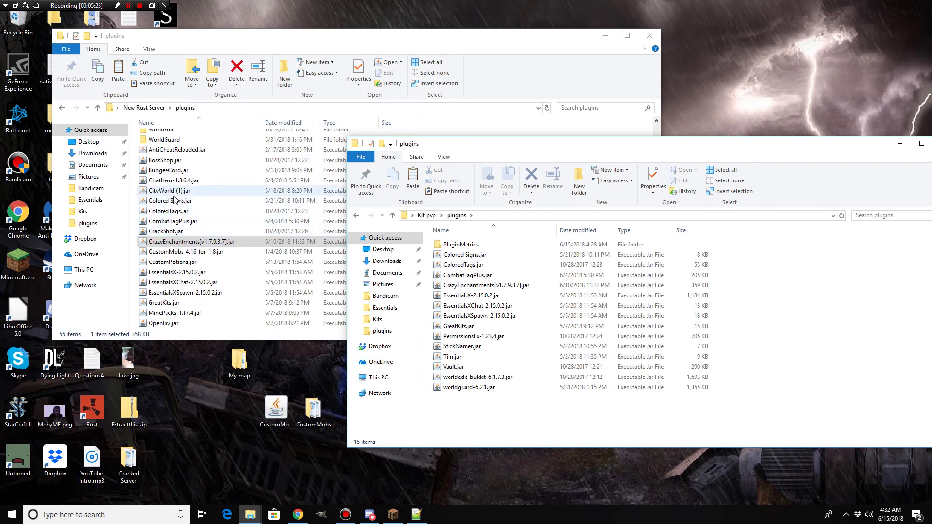
click(136, 279)
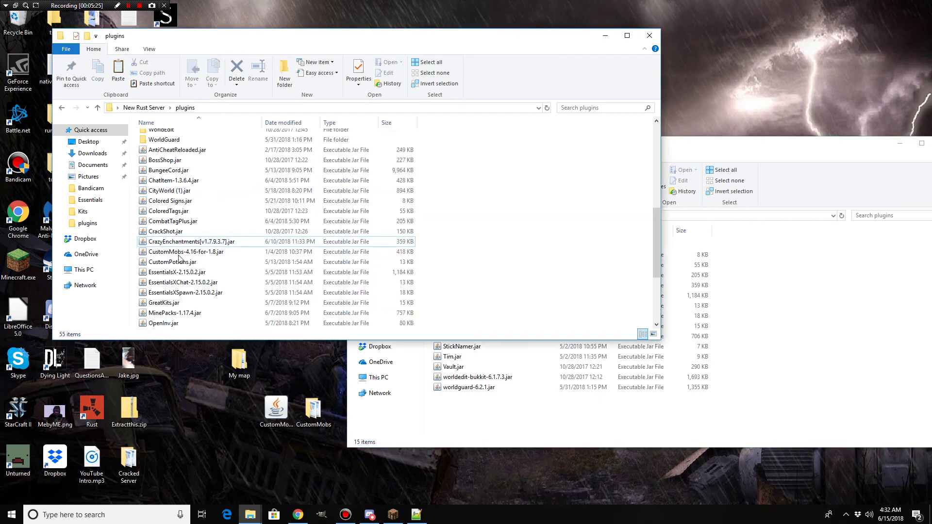
Return to the Kit pvp folder, minimize the New Rust Server window and start the server with Run.bat.
click(538, 420)
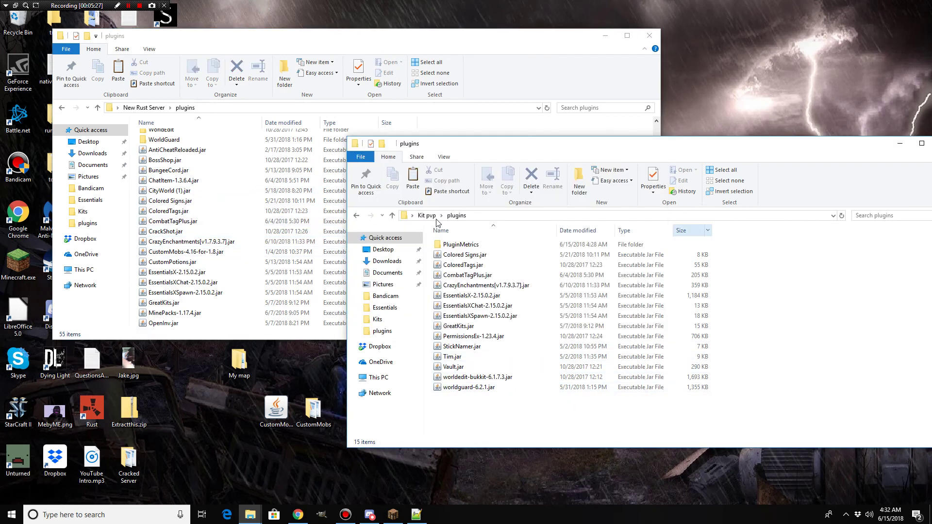
click(355, 217)
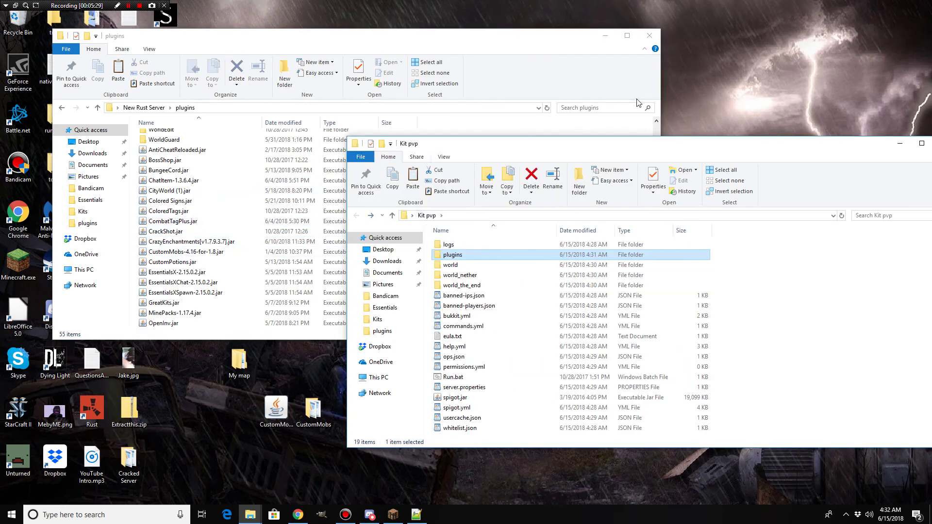
click(604, 36)
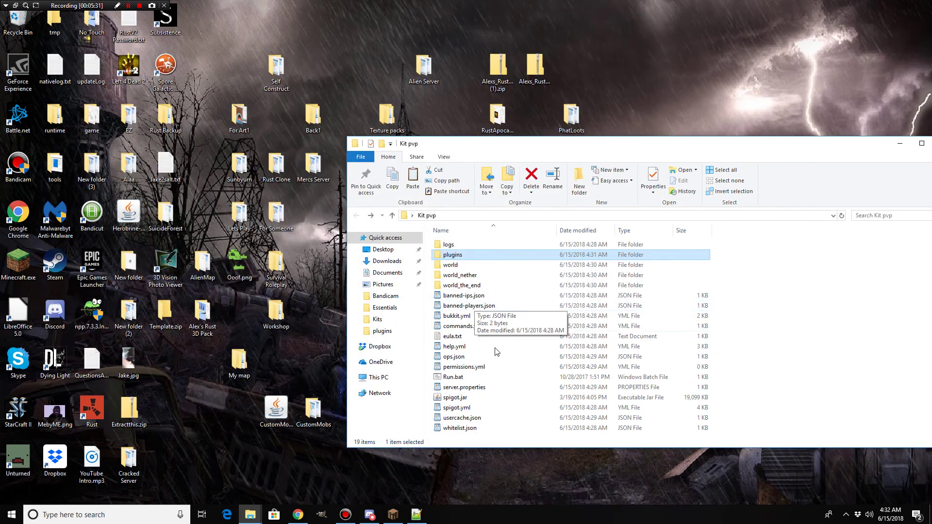
double_click(459, 377)
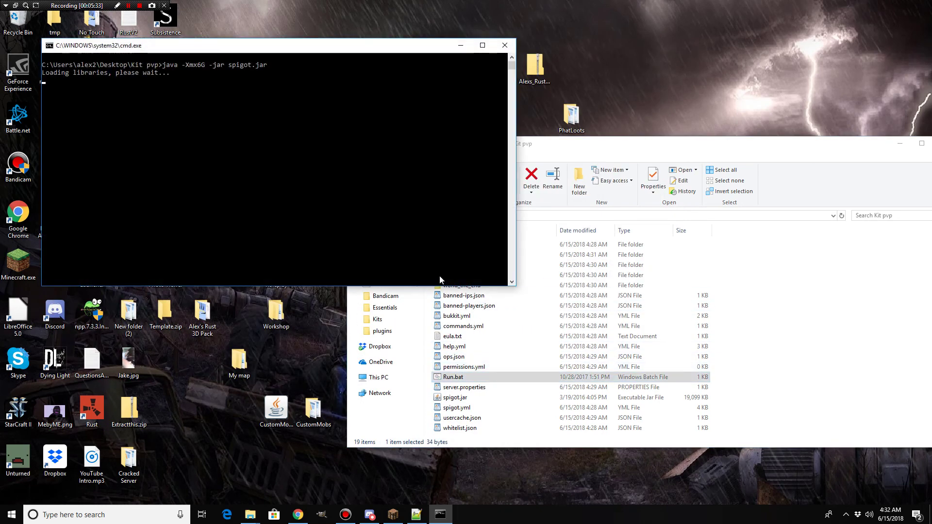
Switch to Minecraft, refresh the multiplayer server list and check the startup log in the server console.
click(393, 514)
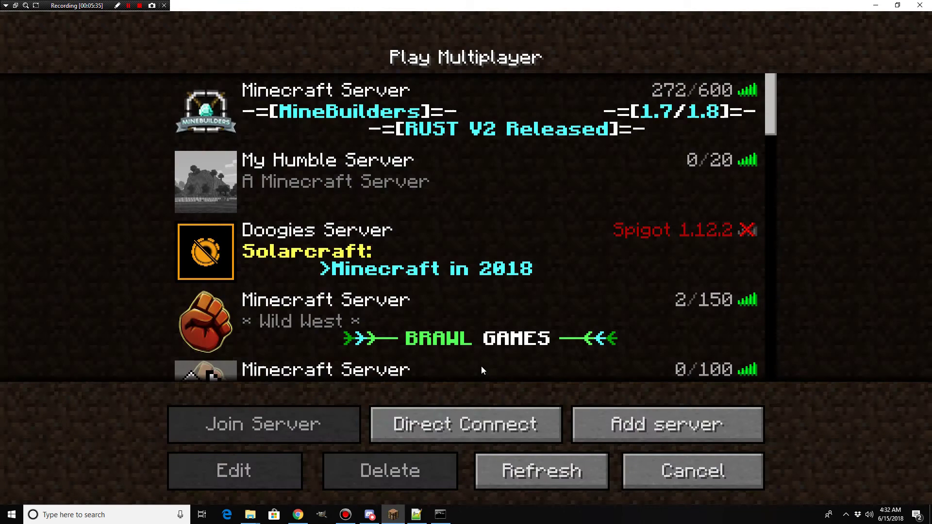
click(541, 473)
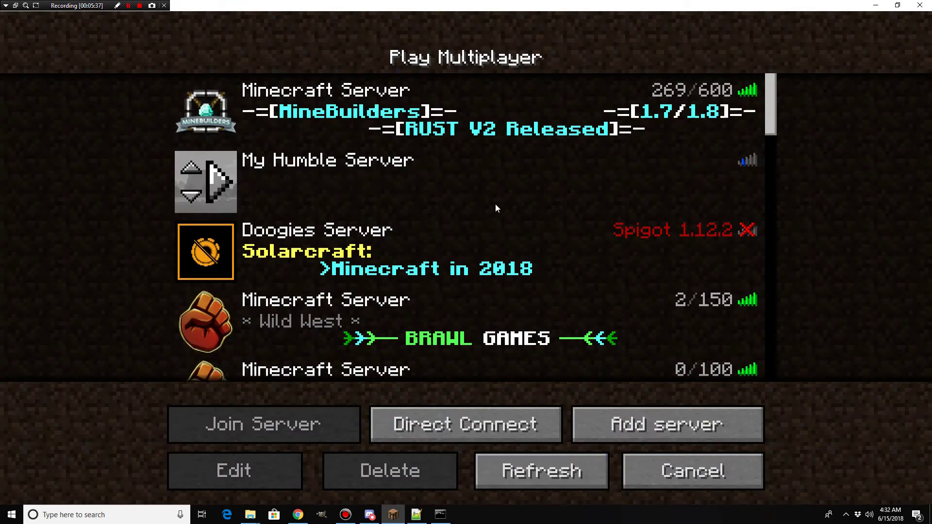
click(443, 515)
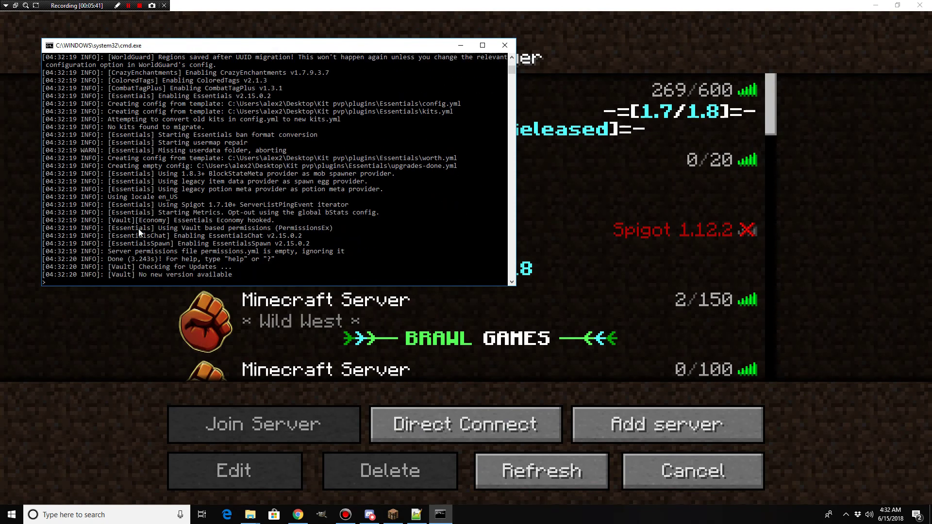
click(118, 351)
Review the saved address of My Humble Server, keep it as it is, and join the server.
click(328, 204)
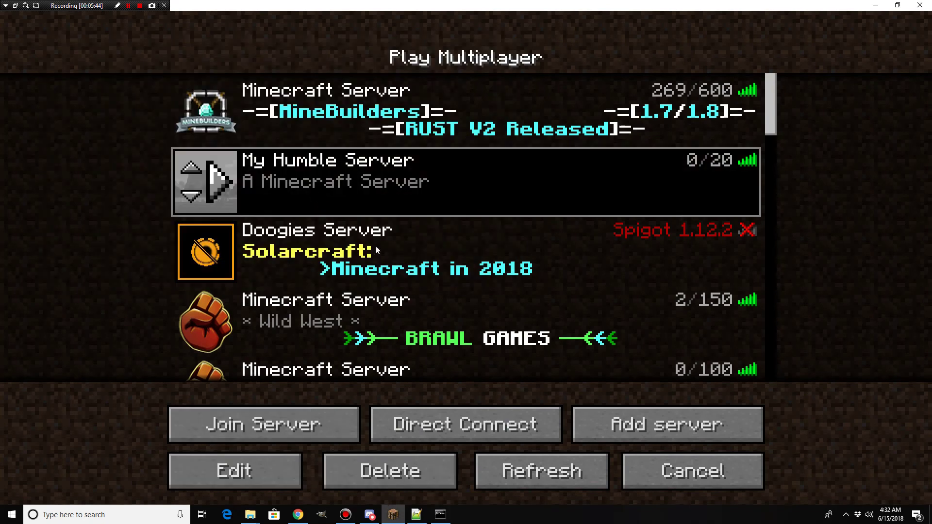
click(261, 467)
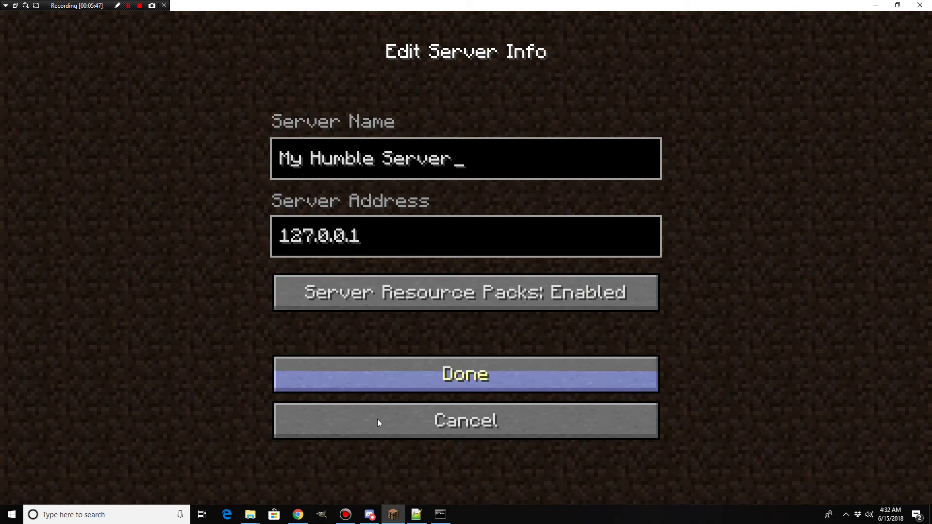
click(400, 375)
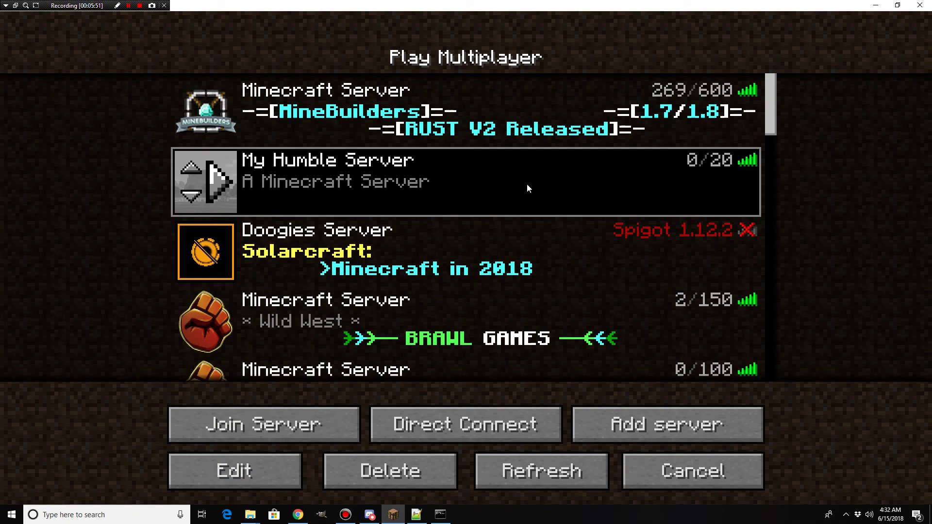
click(296, 419)
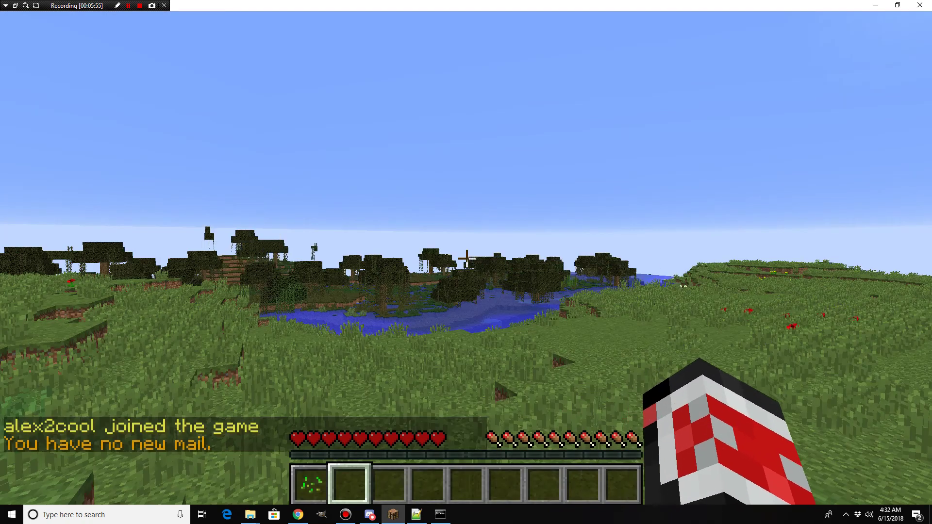
Switch to creative mode with the command /gm 1 and check the creative inventory.
text(t/gm)
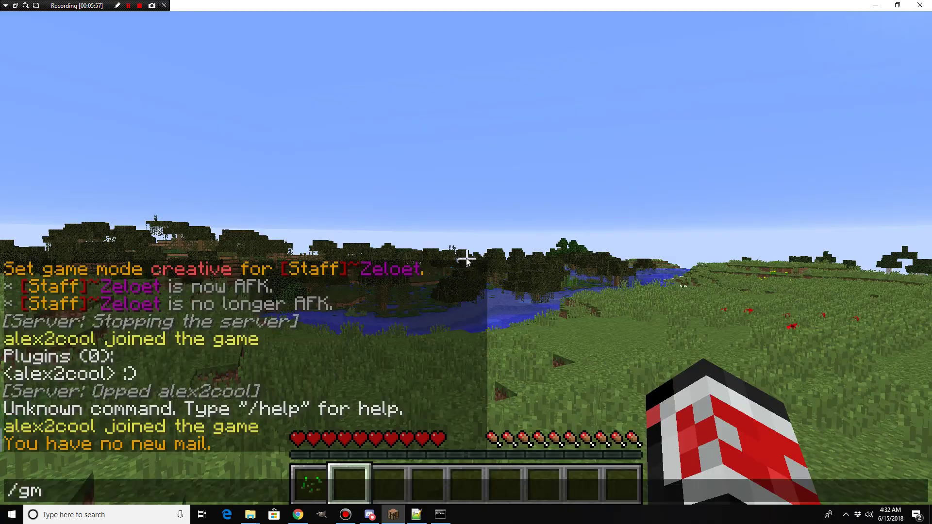
text( 1)
key(Return)
key(e)
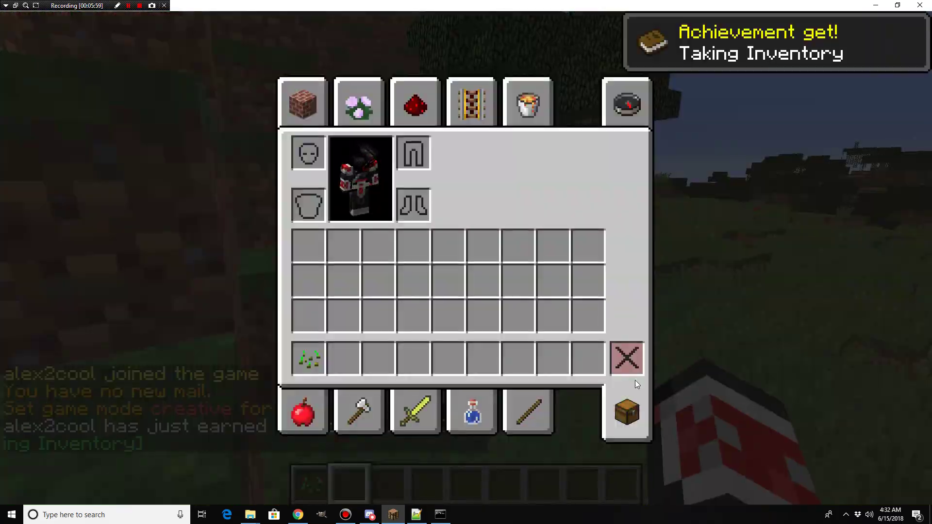
key(e)
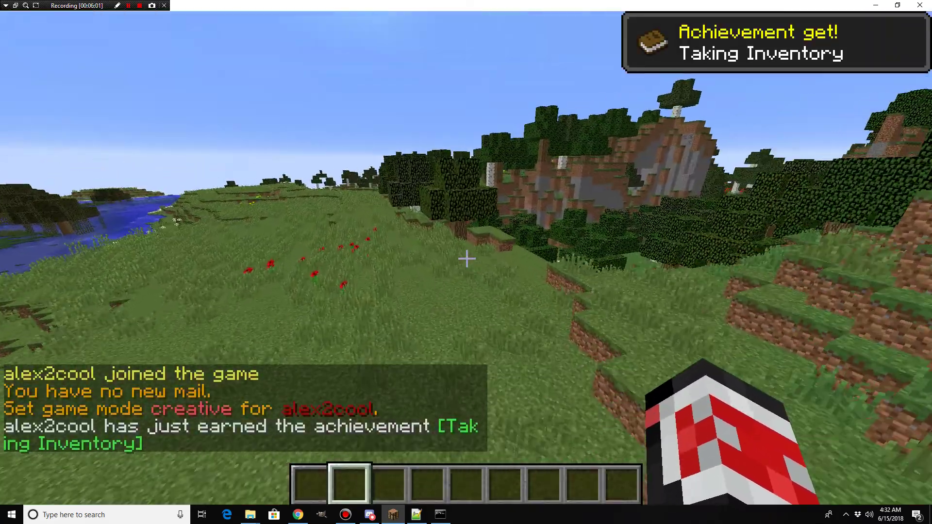
Take off and fly forward over the grassland to test creative flight.
key(w)
key(space)
key(space)
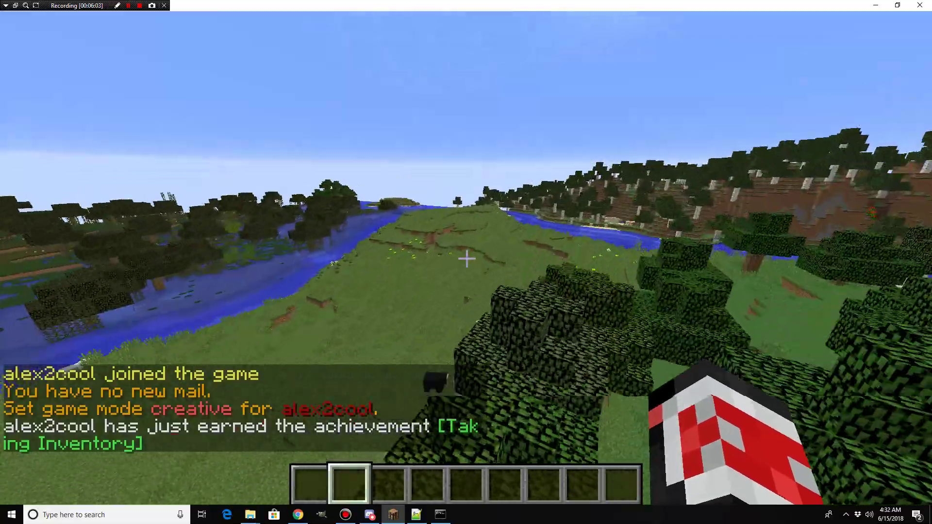
key(w)
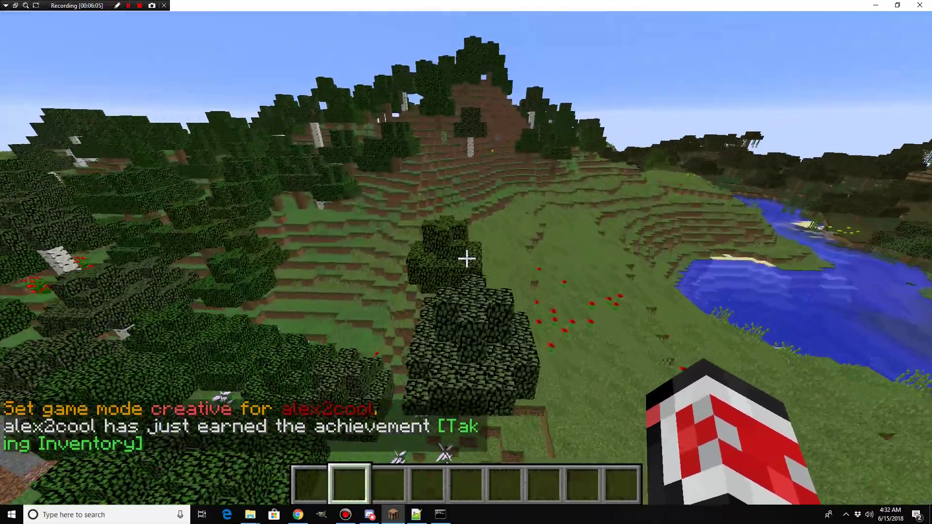
key(w)
key(shift)
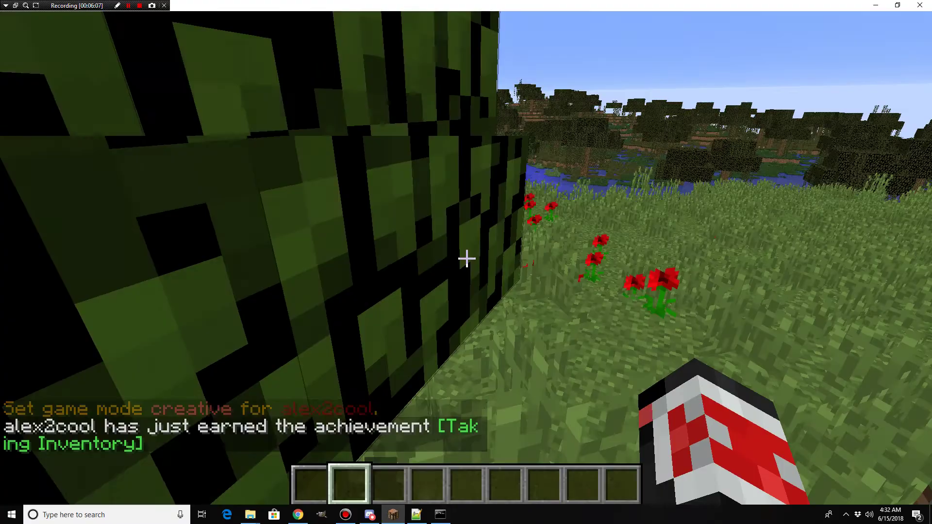
key(s)
key(e)
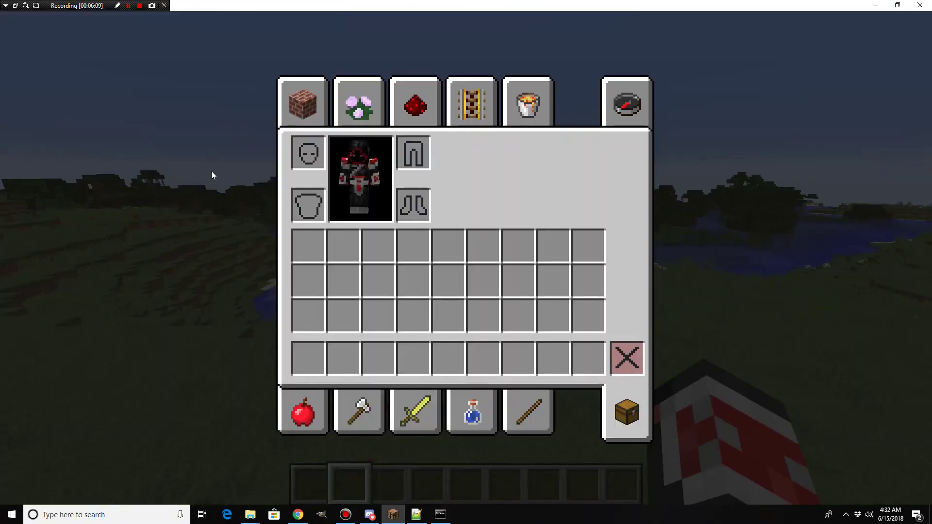
key(e)
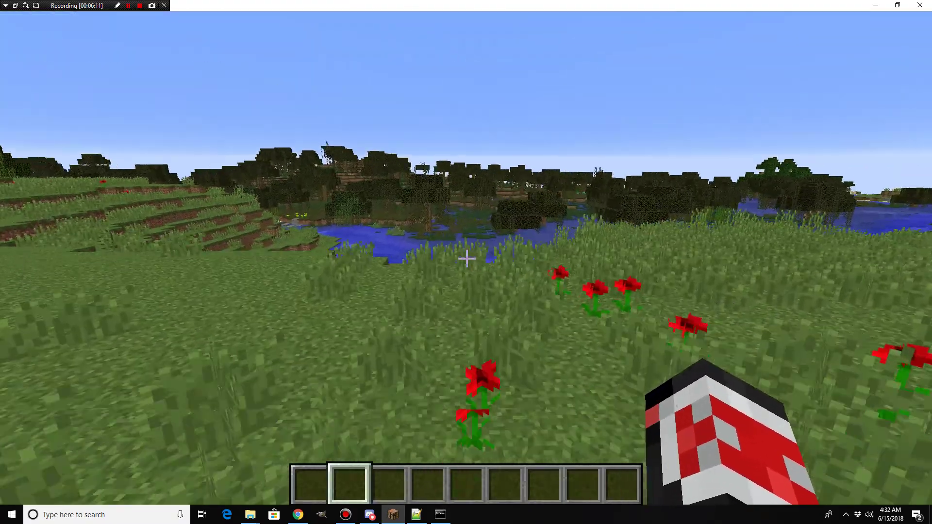
List the plugins running on the server with the command /pl.
text(t/pl)
key(Return)
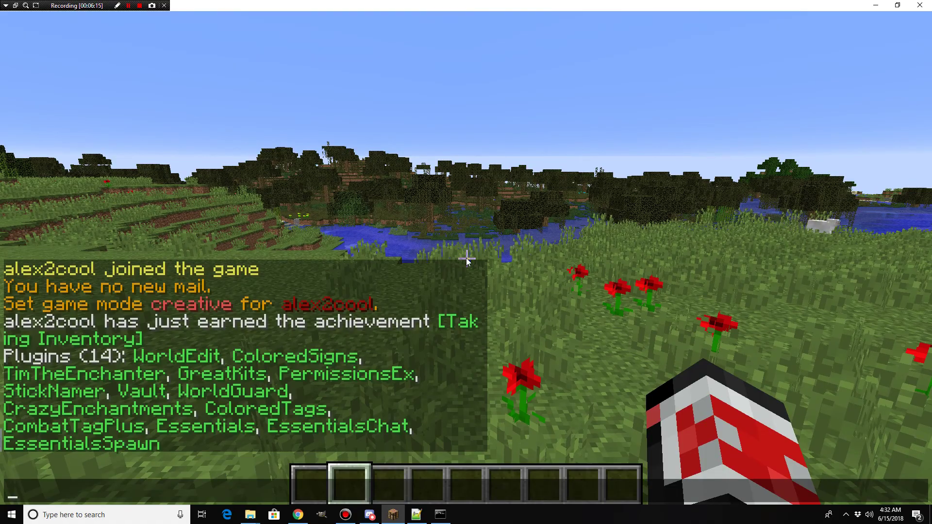
key(Escape)
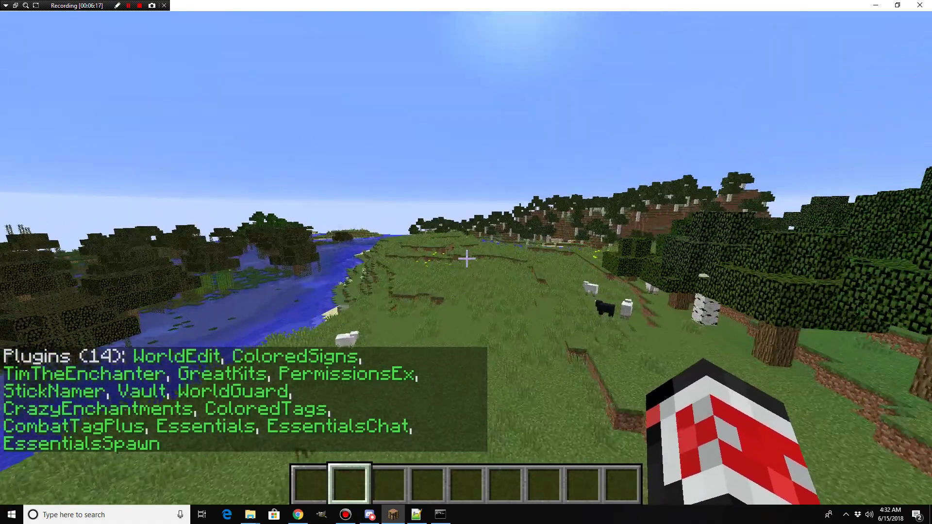
key(w)
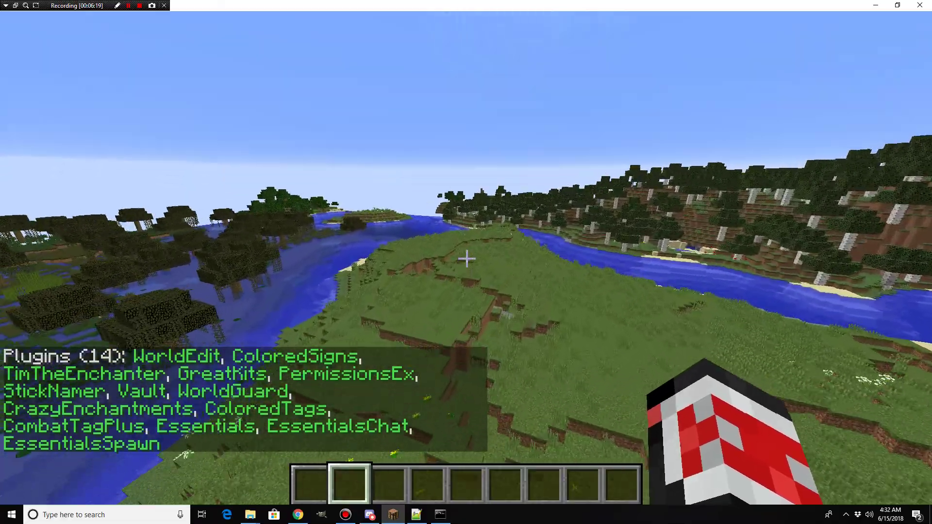
key(w)
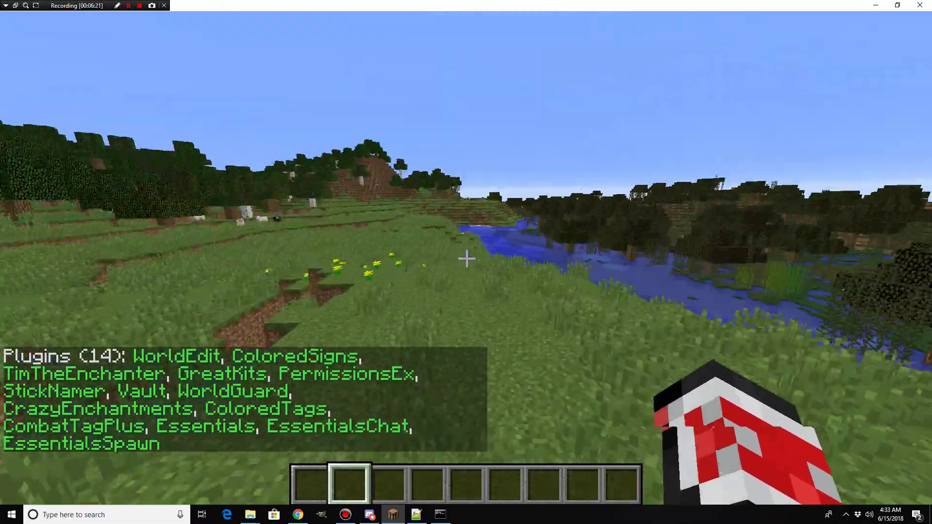
key(w)
key(t)
key(Escape)
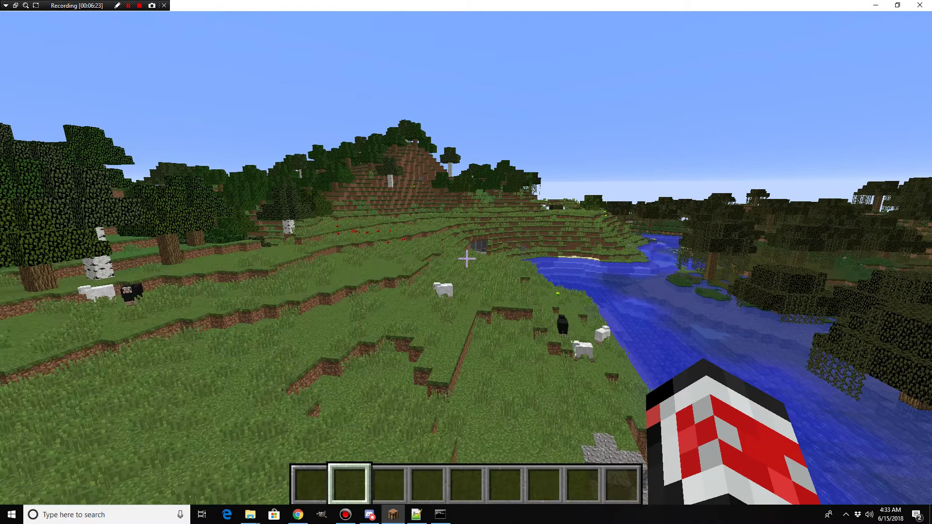
Grant the player's own account all permissions from the server console with pex user add *, and return to the game.
key(e)
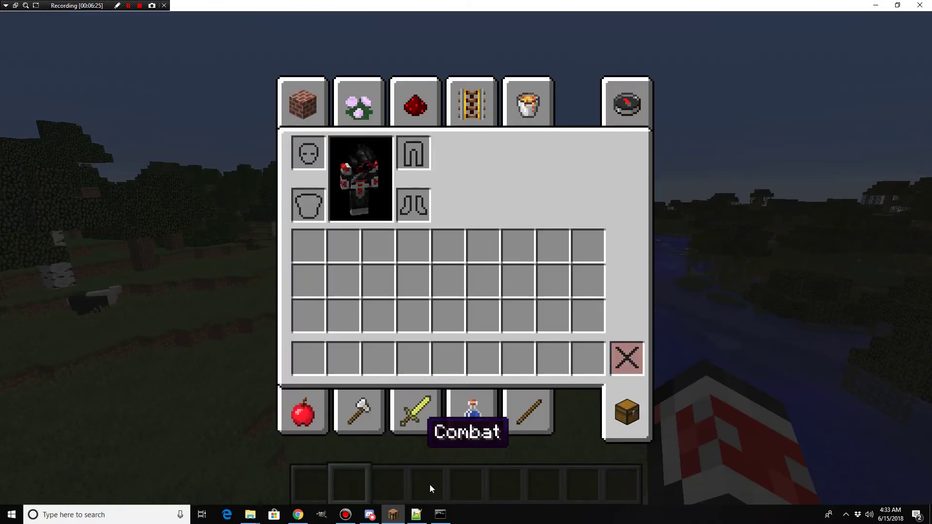
click(440, 514)
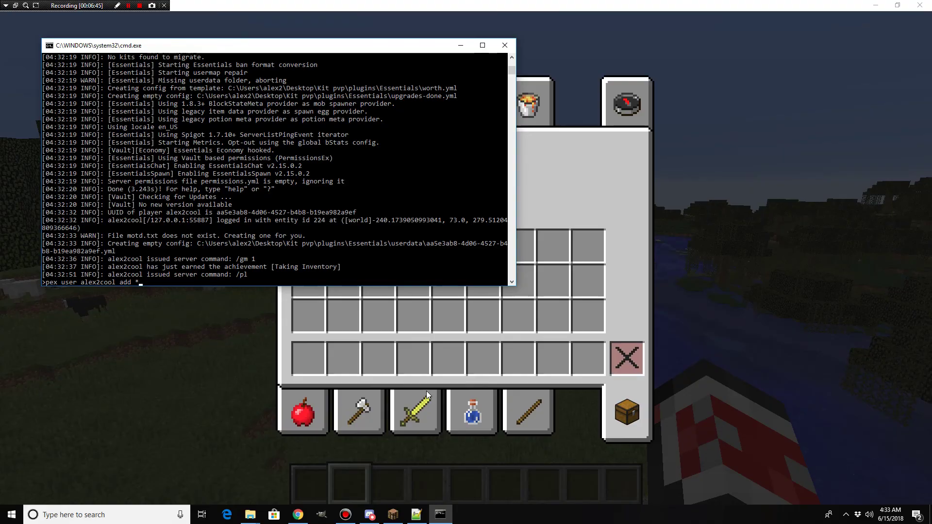
key(Return)
click(257, 369)
key(e)
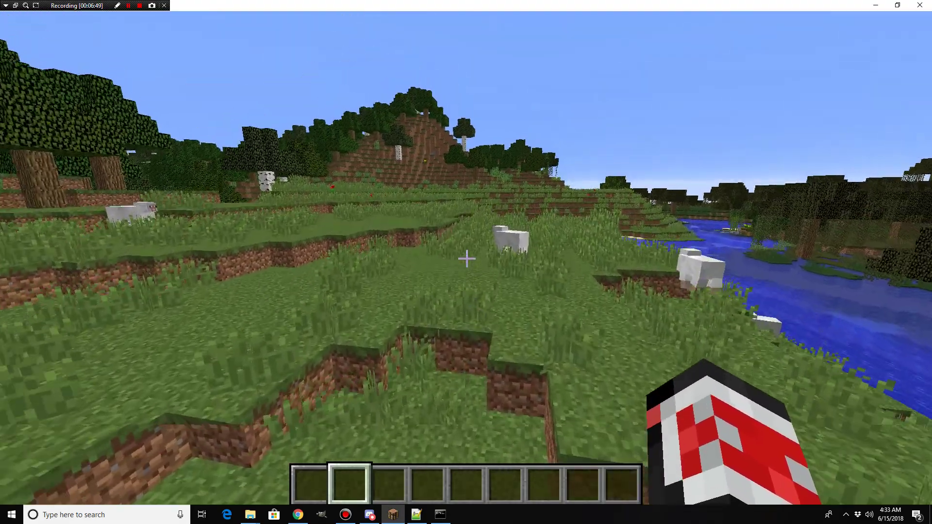
Give the default group all permissions with the command /pex group default add *.
key(w)
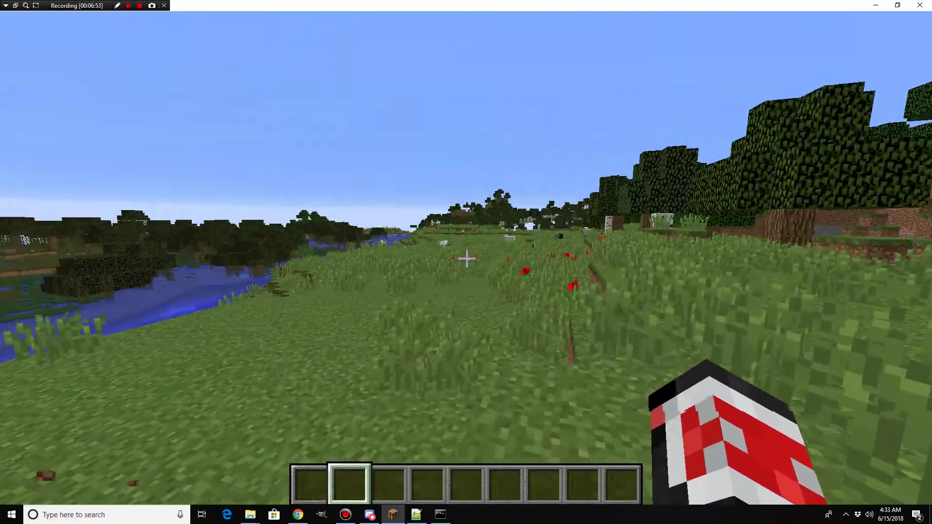
key(slash)
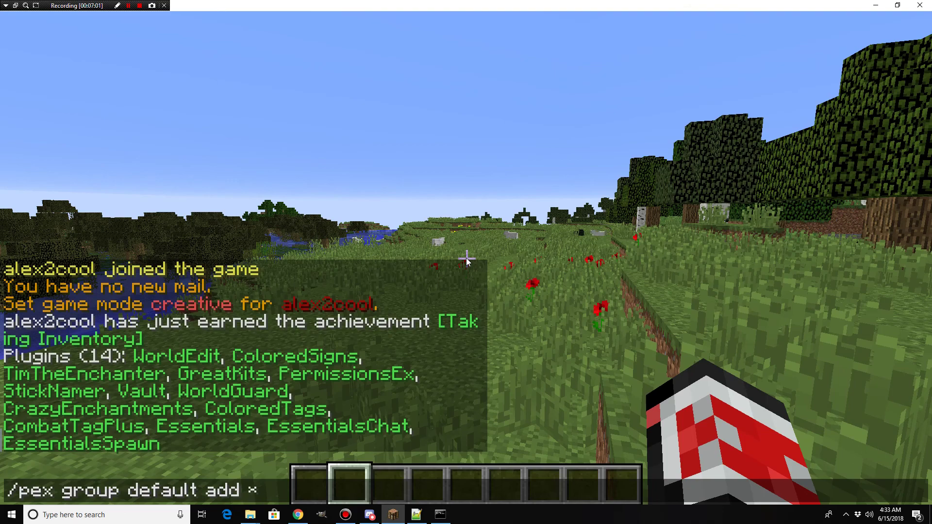
key(Return)
Remove the * permission from the default group with the pex group command.
key(slash)
key(Up)
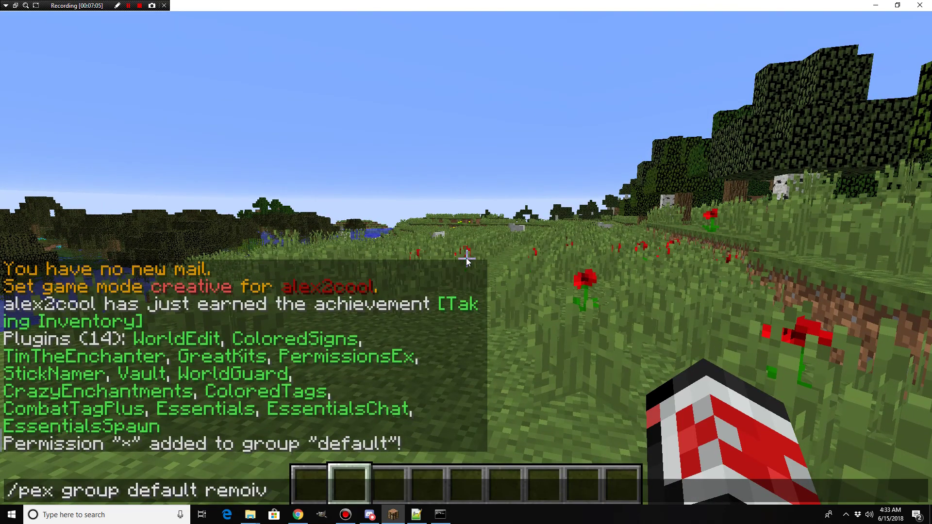
key(Return)
Give the default group the spawn permission with the command /pex group default add essentials.spawn.
key(t)
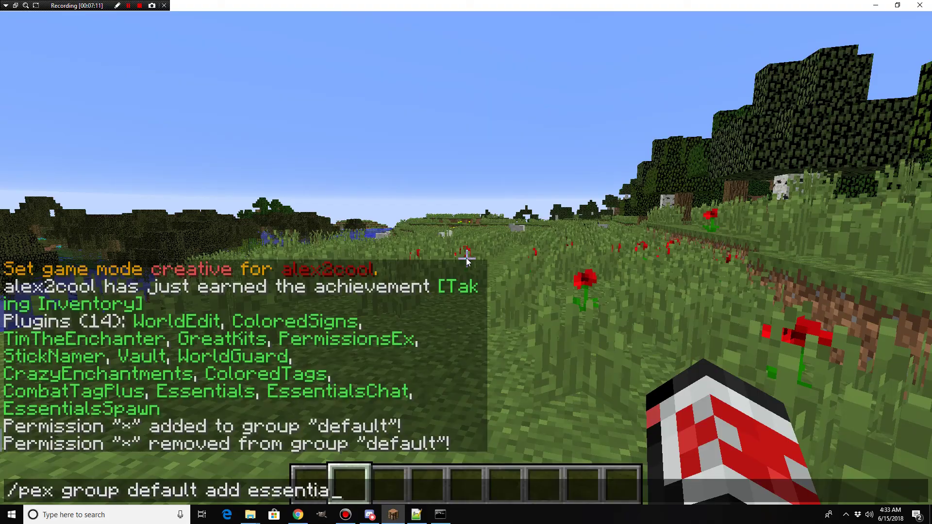
text(/pex group default add essentials.spawn)
key(Return)
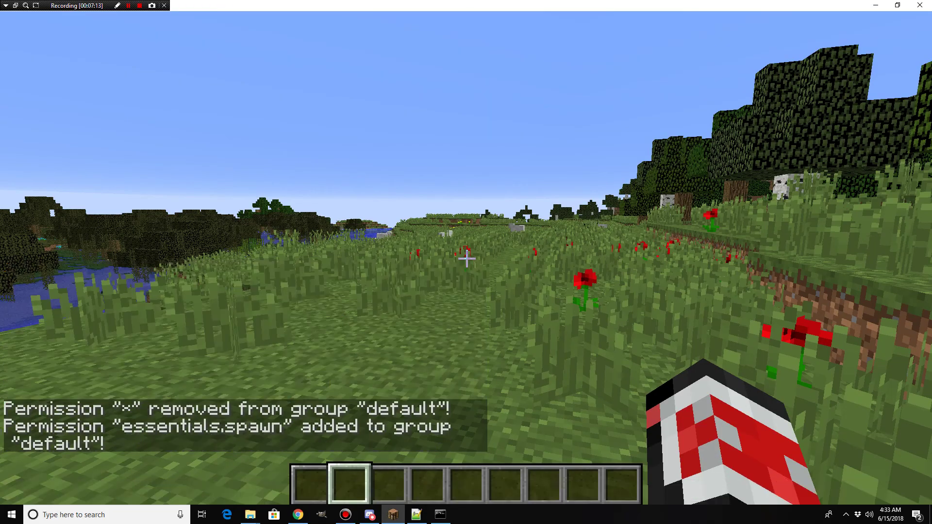
key(w)
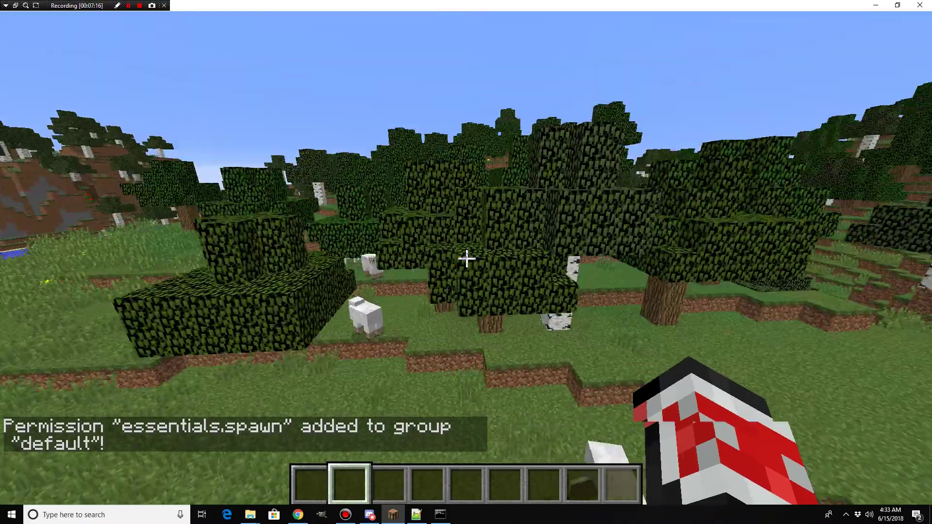
key(space)
click(467, 258)
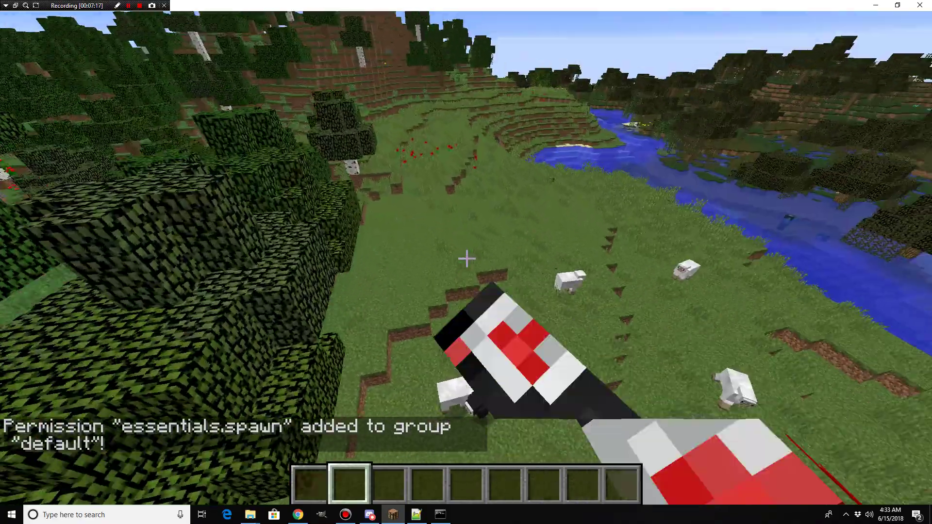
click(466, 259)
key(w)
key(w)
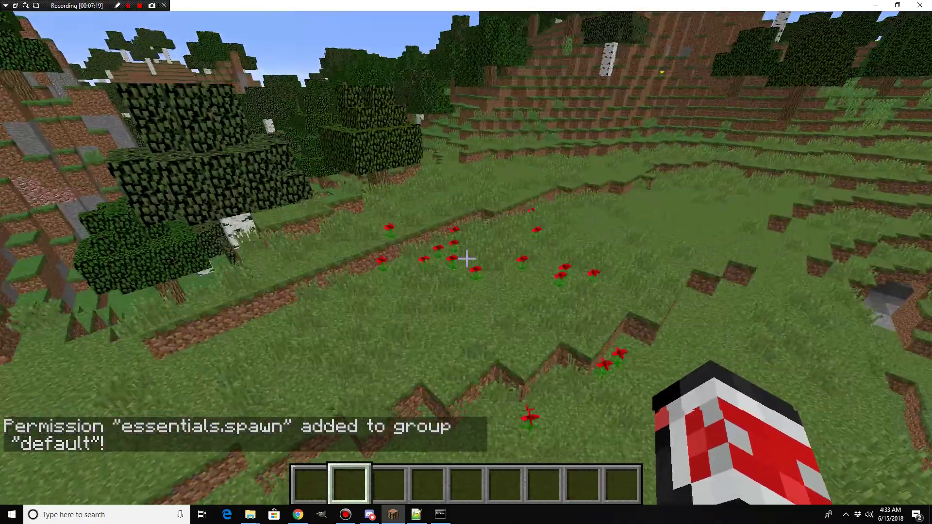
Check the item textures under Materials, deselect the active custom resource pack so only Default is used, and resume the game.
key(e)
click(524, 408)
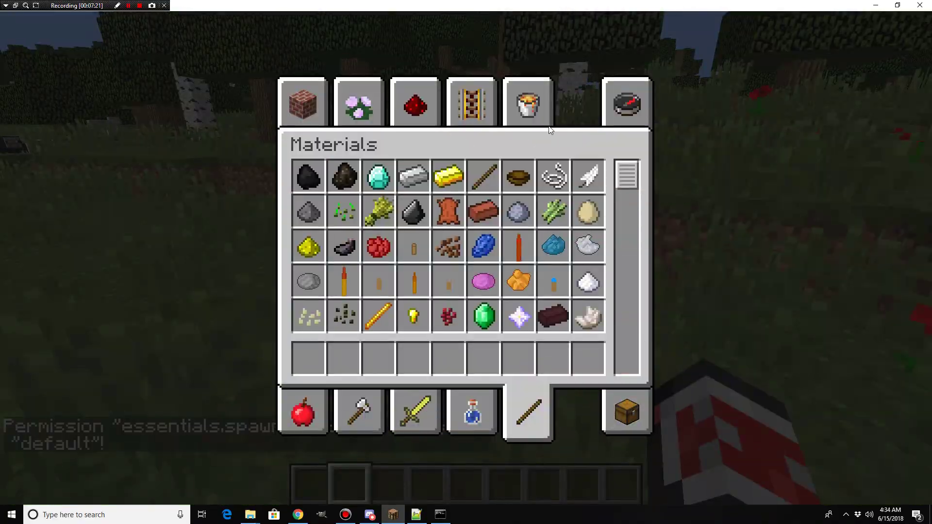
scroll(509, 229, down, 1)
key(Escape)
click(361, 311)
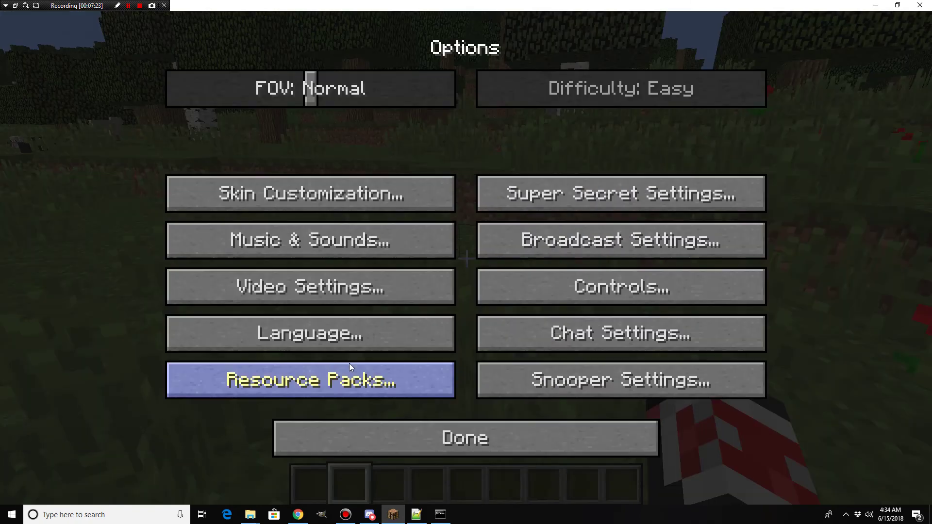
click(311, 380)
click(498, 136)
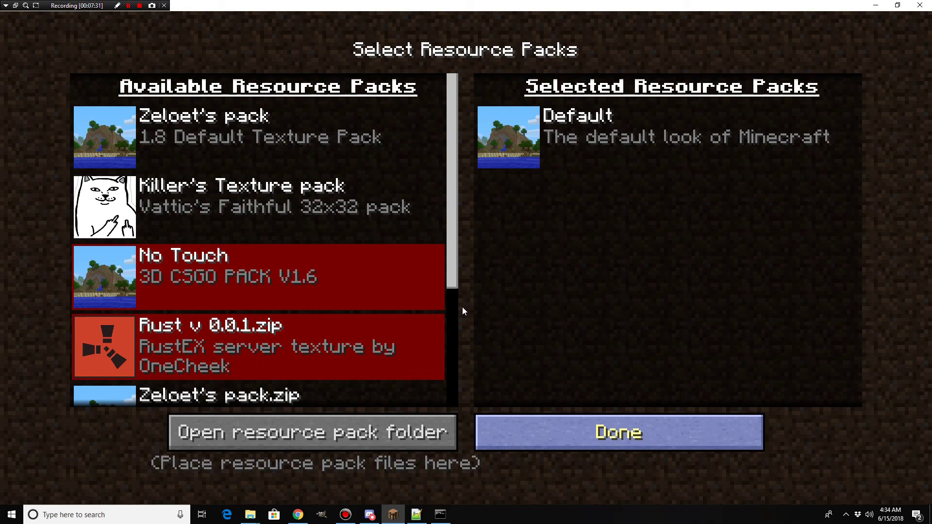
key(Escape)
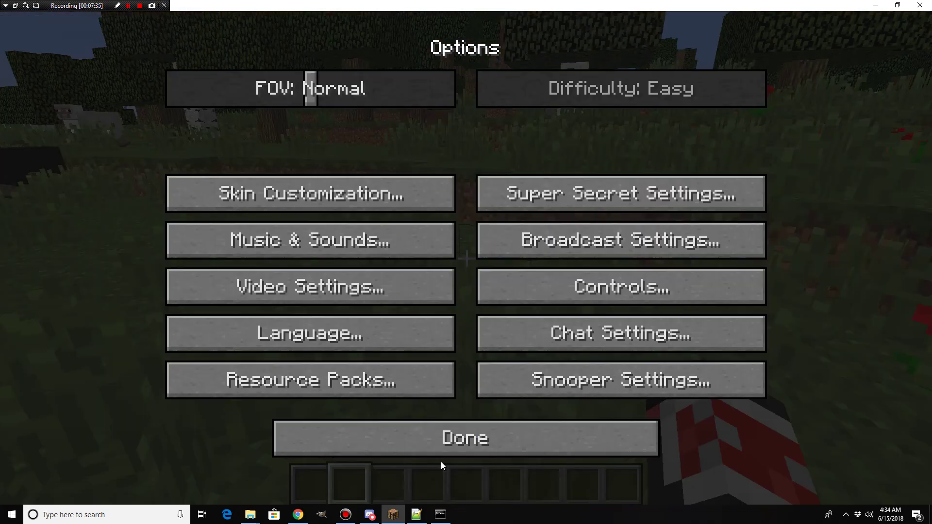
click(445, 448)
click(456, 183)
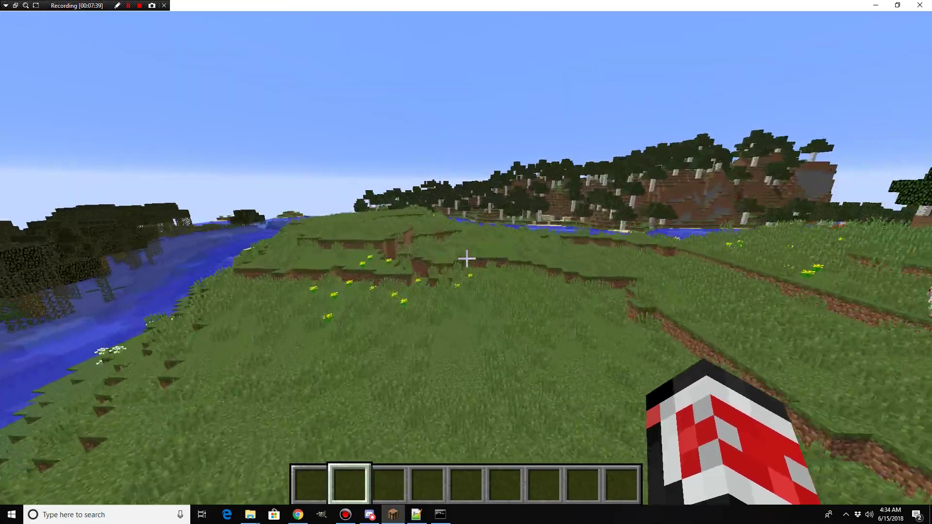
Take an iron helmet, chestplate, leggings and boots from the Combat items into the hotbar.
key(w)
scroll(467, 259, down, 2)
scroll(467, 259, up, 3)
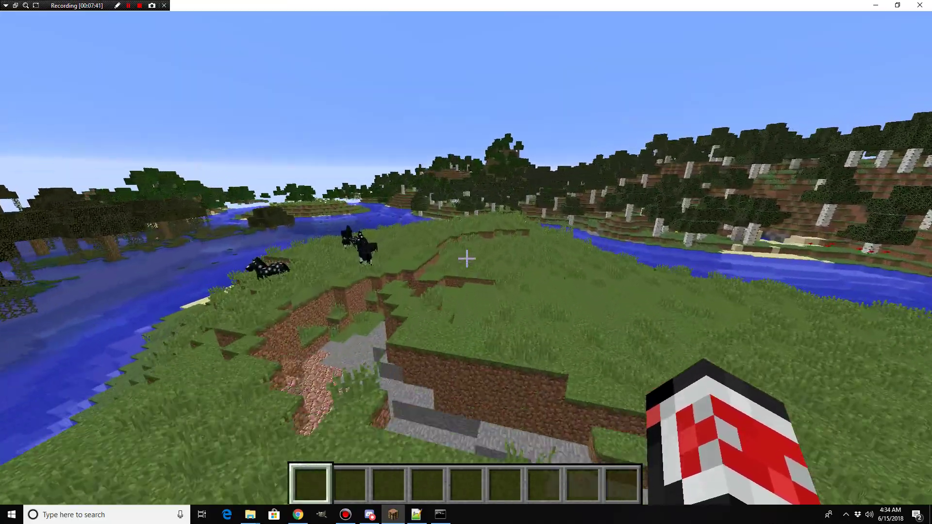
key(e)
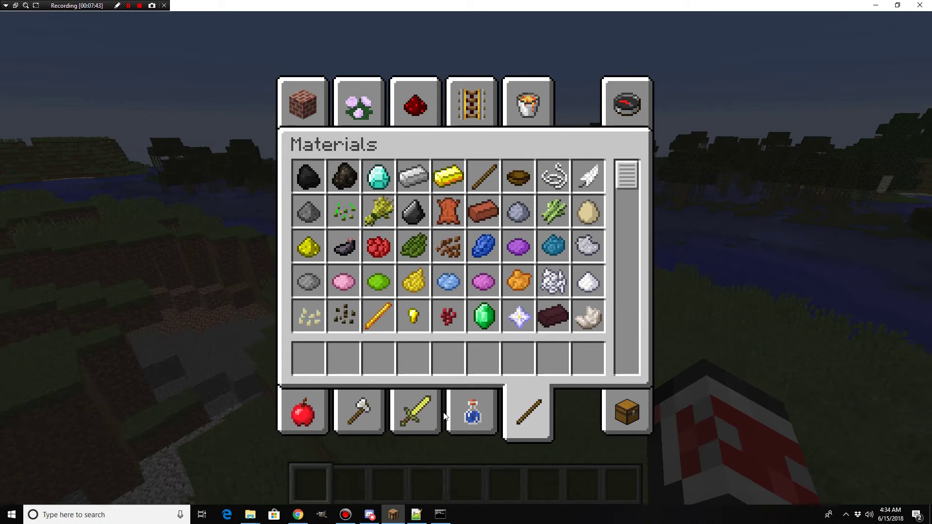
click(415, 412)
key(2)
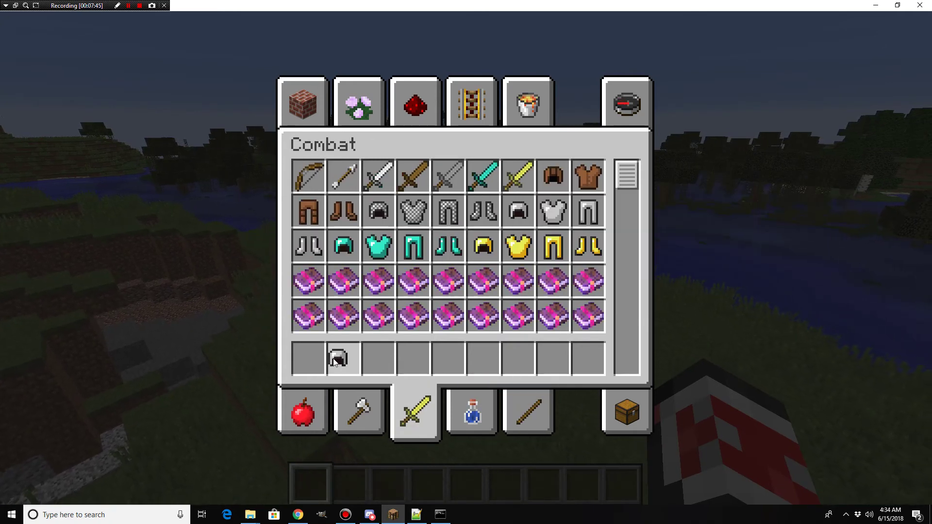
key(3)
key(4)
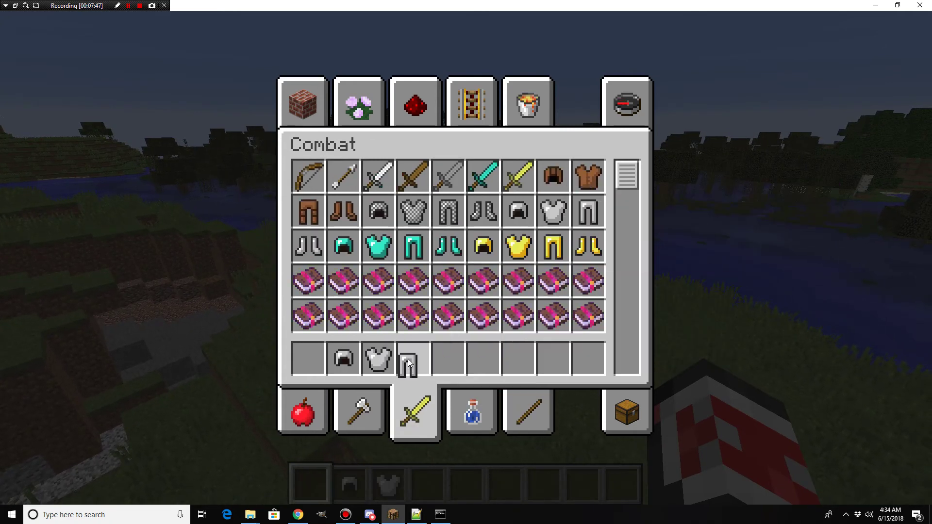
key(5)
Equip the iron boots, leggings, chestplate and helmet in the character's armor slots.
click(626, 412)
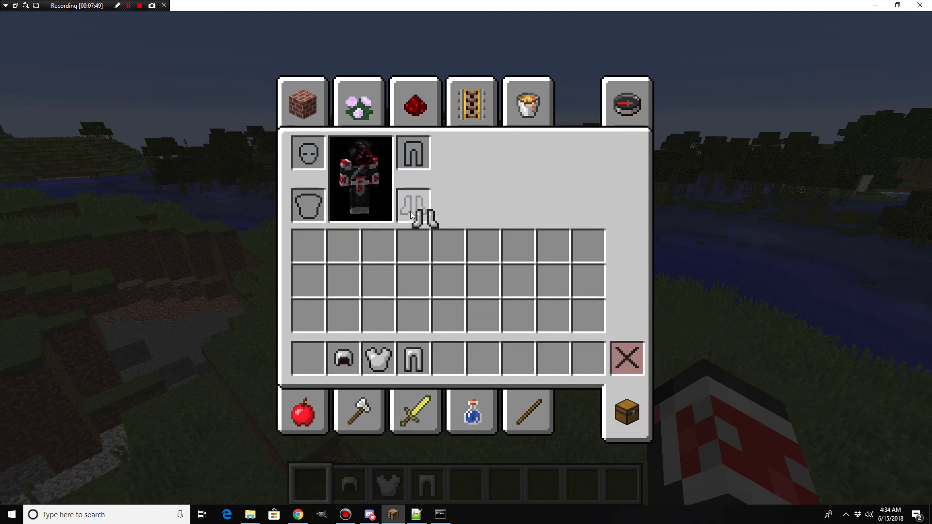
click(381, 353)
click(309, 204)
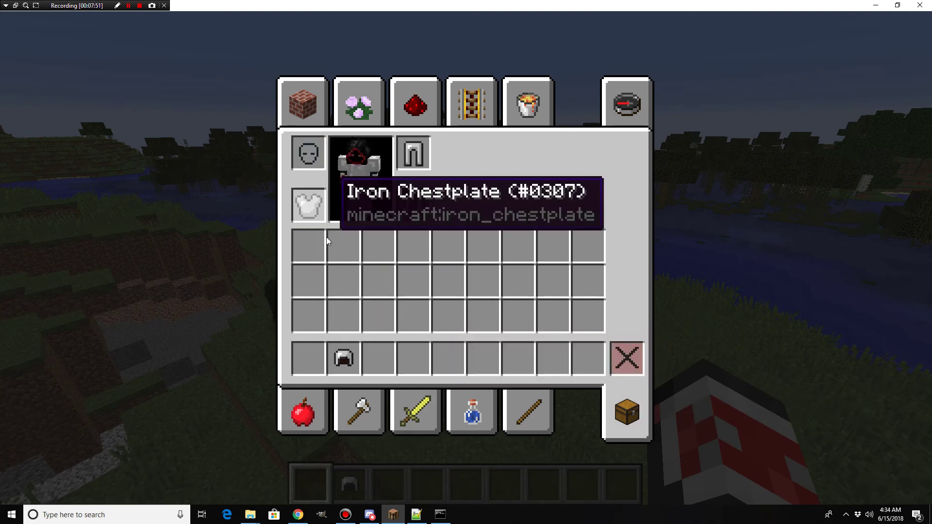
click(343, 358)
Place an iron sword, a bow and a stack of 64 arrows in the first three hotbar slots.
click(393, 395)
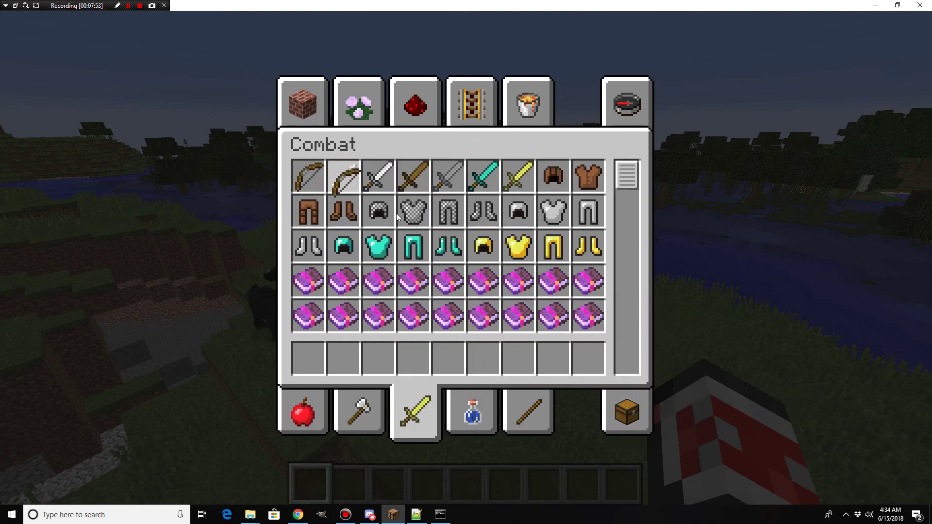
click(379, 177)
click(293, 369)
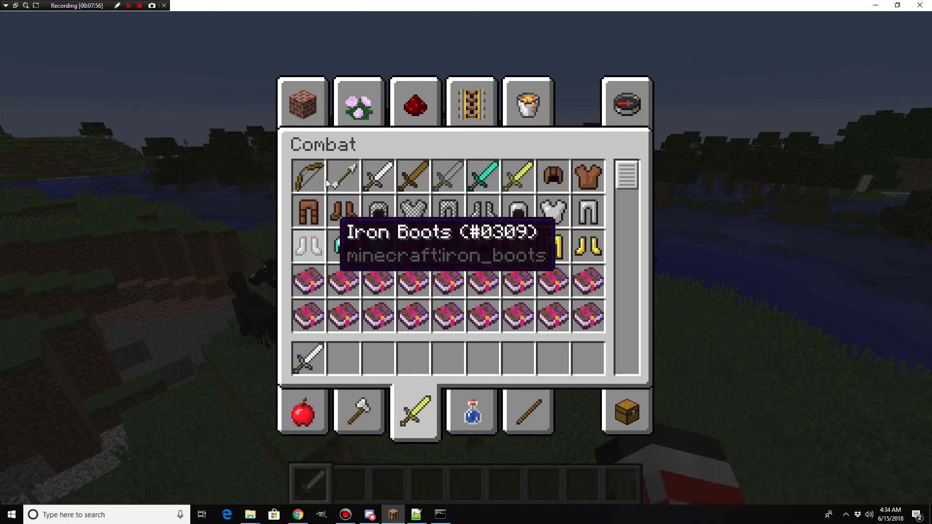
click(309, 176)
click(343, 359)
click(343, 177)
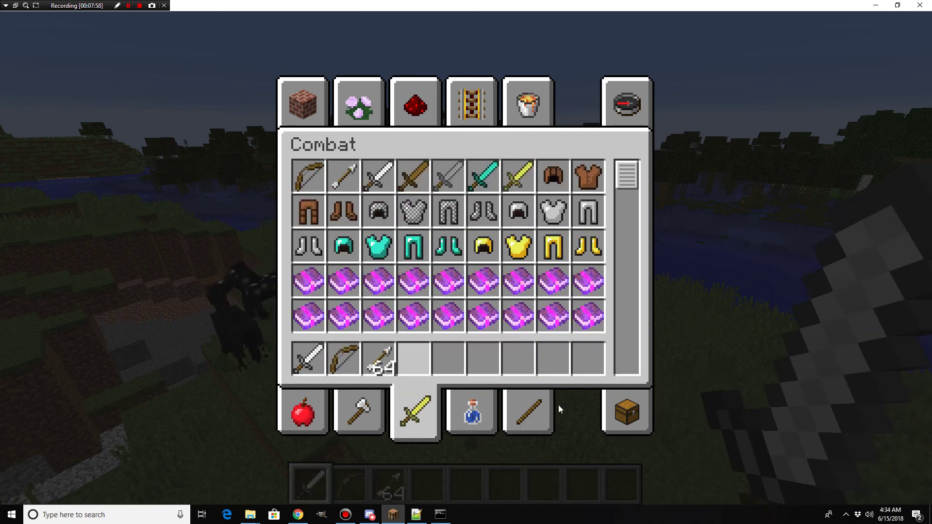
Move the arrows into the main inventory and add 3 golden apples and 5 steaks to the last two hotbar slots.
click(616, 411)
click(305, 408)
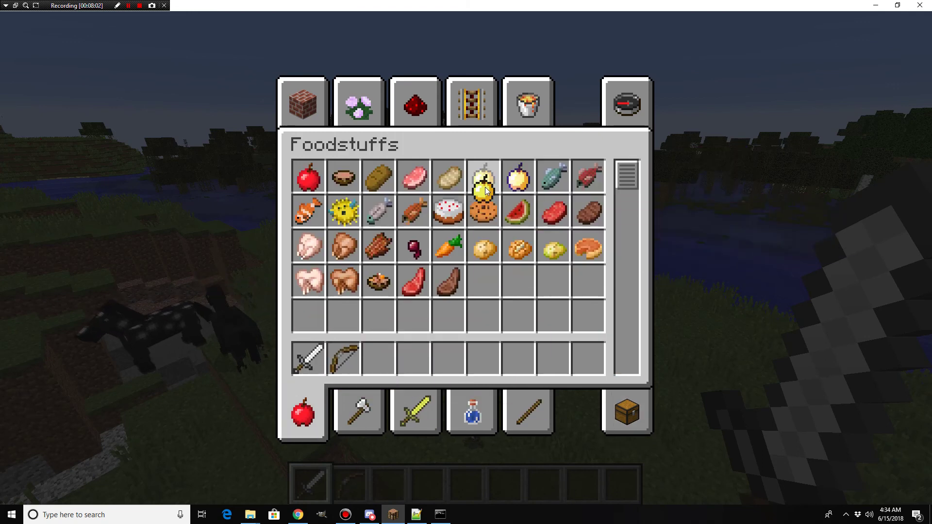
click(582, 350)
click(592, 226)
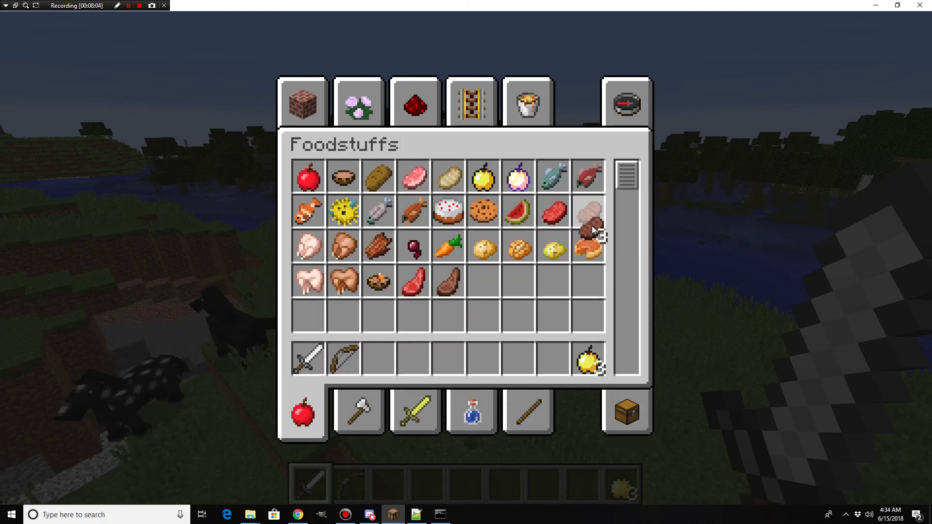
click(554, 350)
click(626, 412)
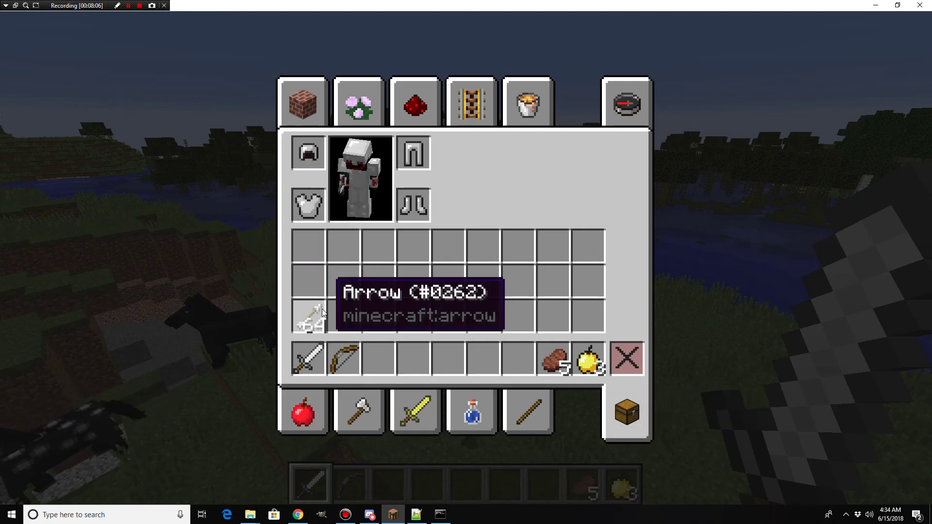
key(e)
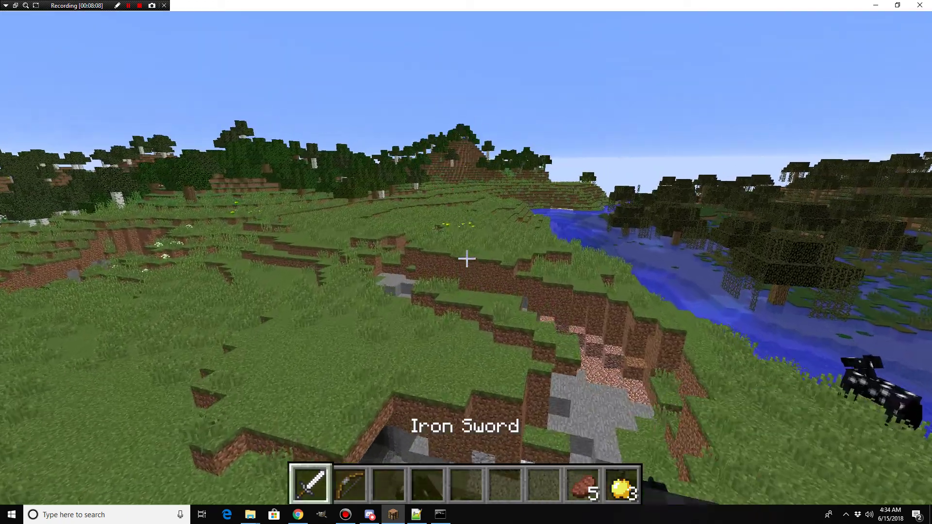
List the GreatKits commands with /gk and create a kit named default.
key(slash)
text(gk)
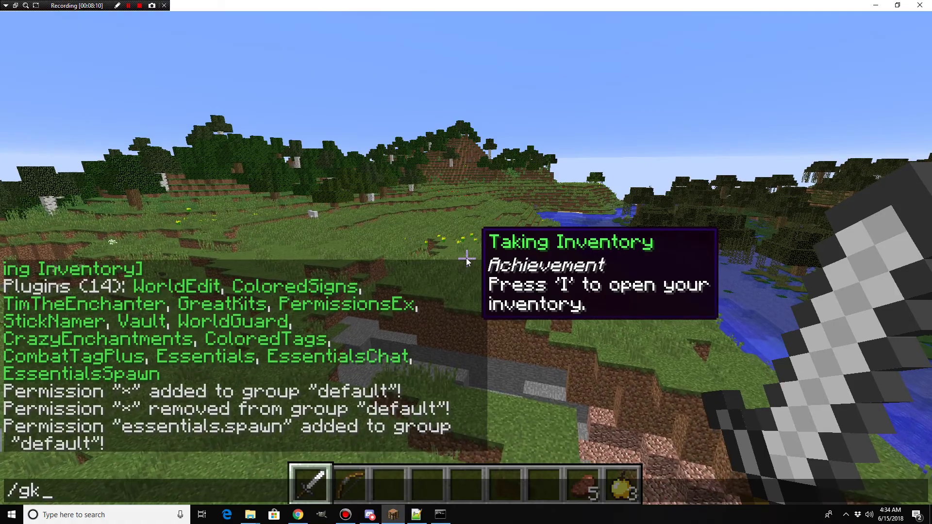
key(Return)
key(slash)
text(gk cr)
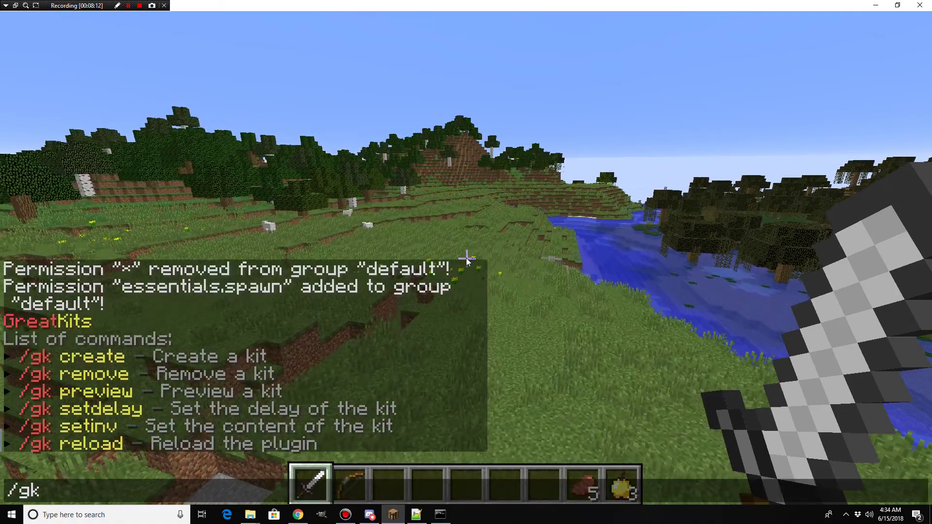
text(eate de)
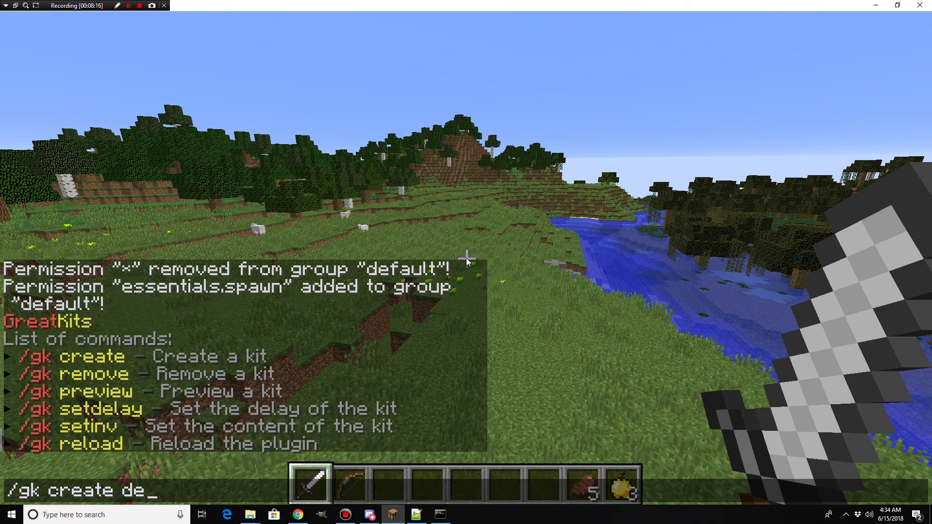
text(fault)
key(Return)
Set the default kit's contents from the current inventory using the /gk setinv command.
key(slash)
key(Up)
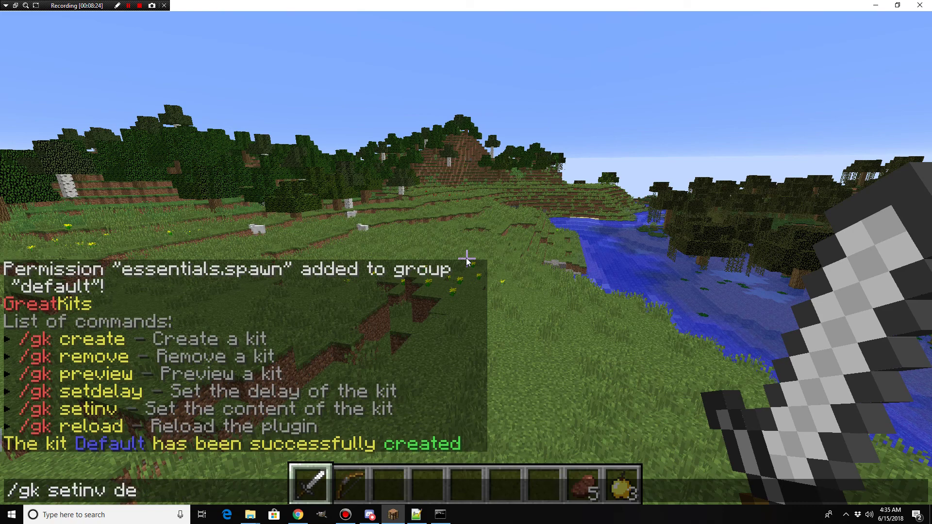
key(Return)
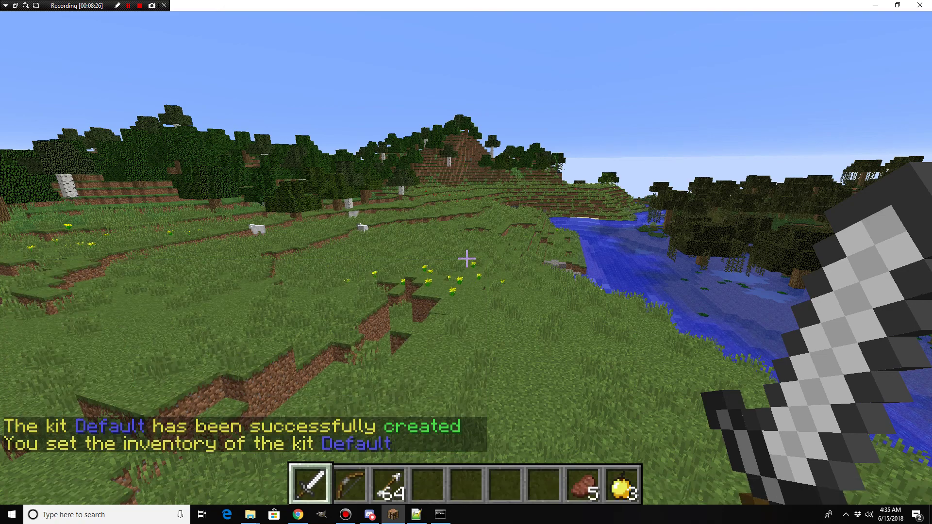
Clear the whole inventory, including the worn armor, and claim the default kit with the /kit command.
key(w)
key(e)
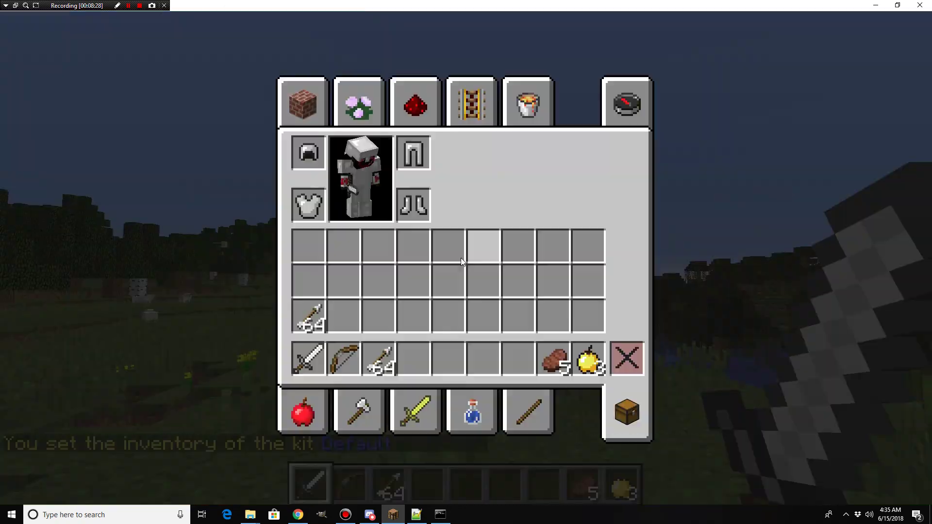
shift+click(308, 154)
shift+click(308, 205)
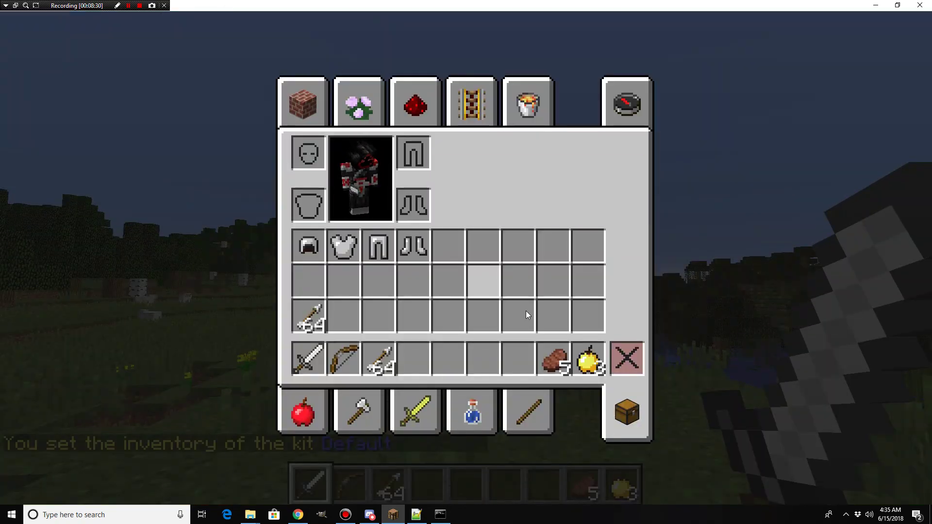
shift+click(626, 358)
key(e)
key(slash)
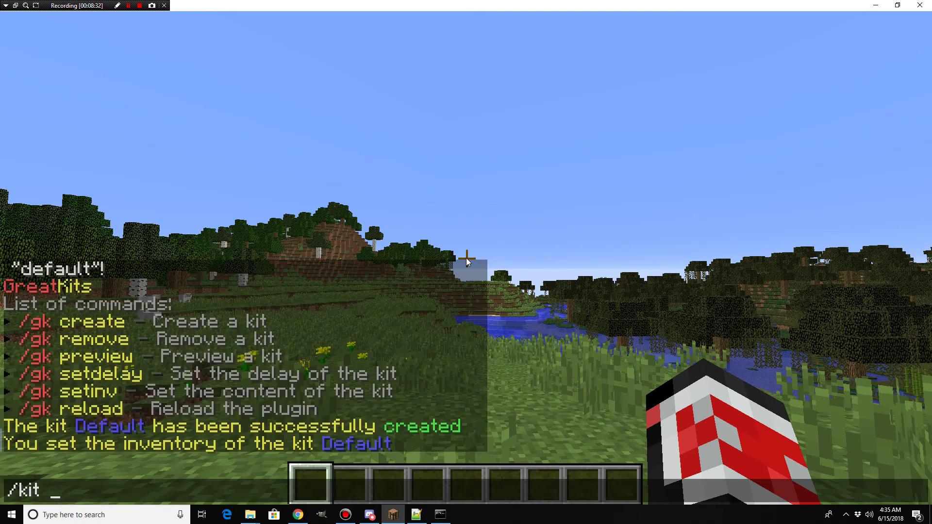
key(Return)
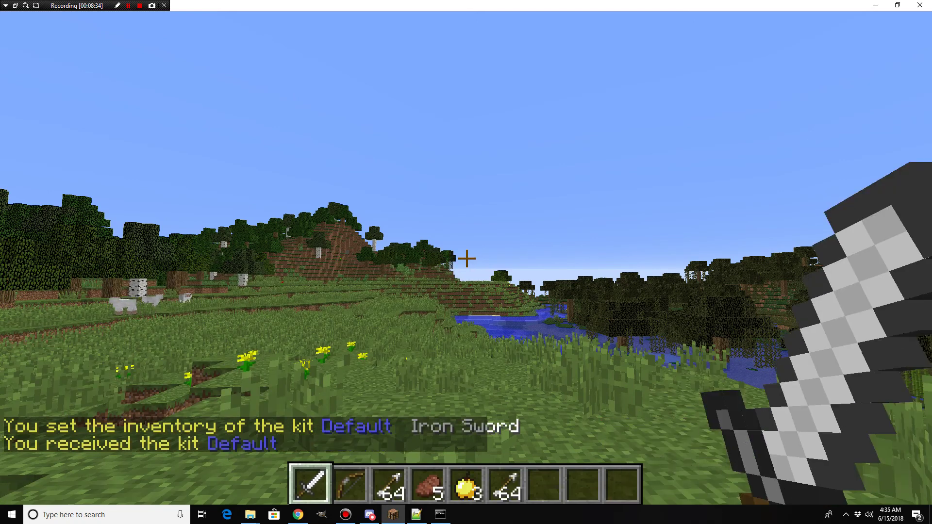
Move both arrow stacks into the main inventory and the golden apples and steaks to the last two hotbar slots.
key(e)
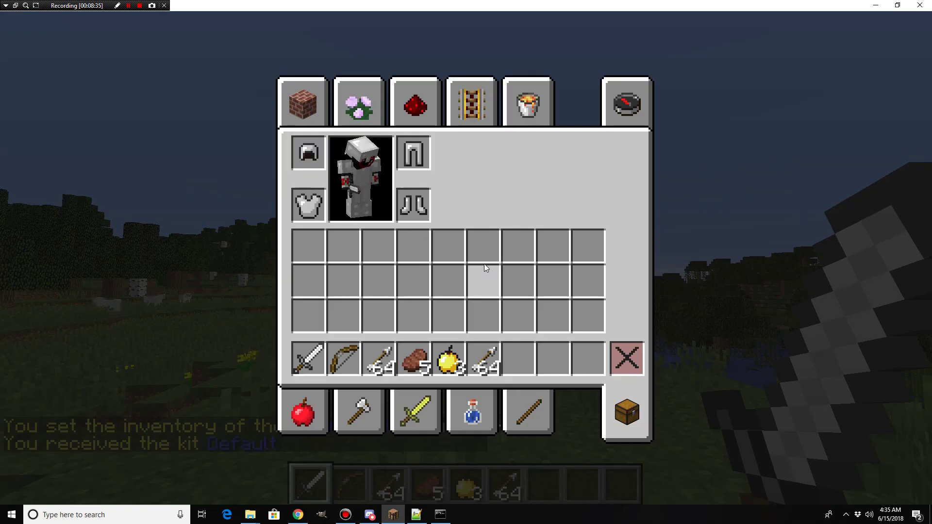
click(488, 351)
click(308, 315)
click(378, 358)
click(344, 315)
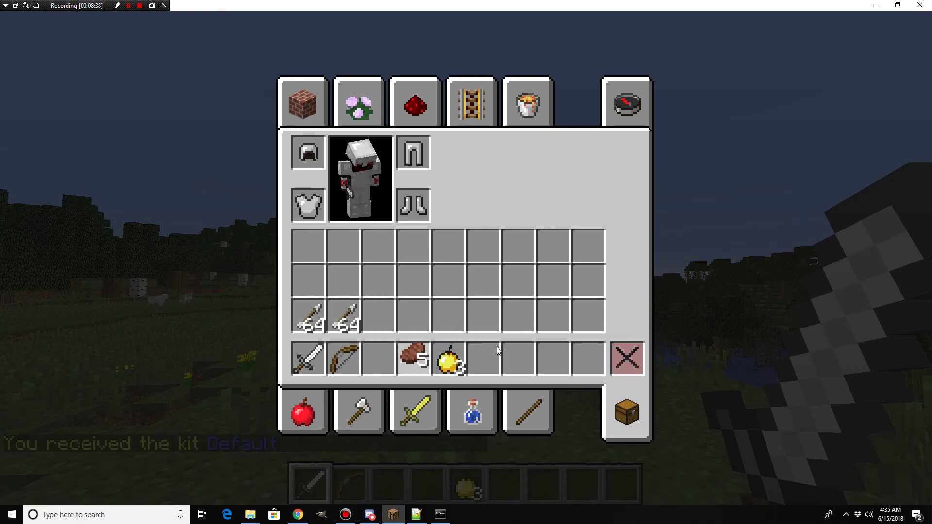
click(536, 356)
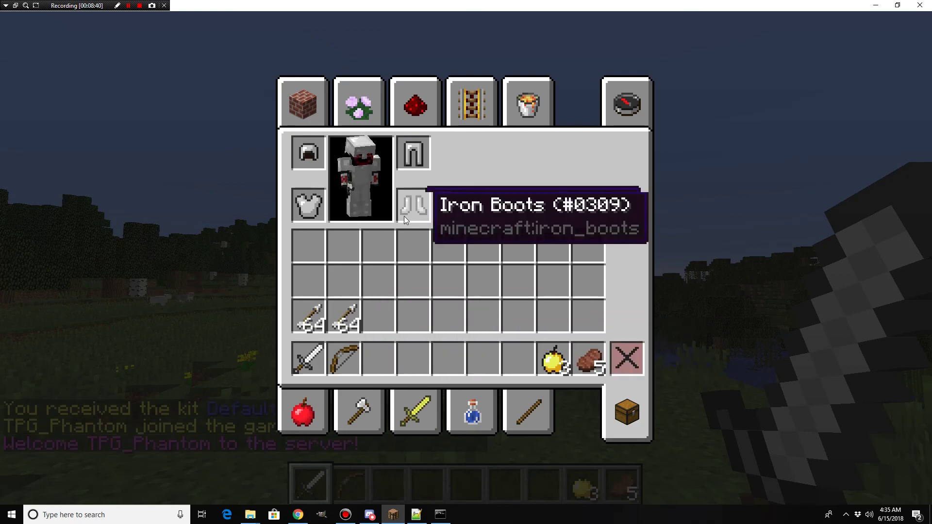
key(e)
Send the chat message "1 sec", pause the game and return to it.
text(t)
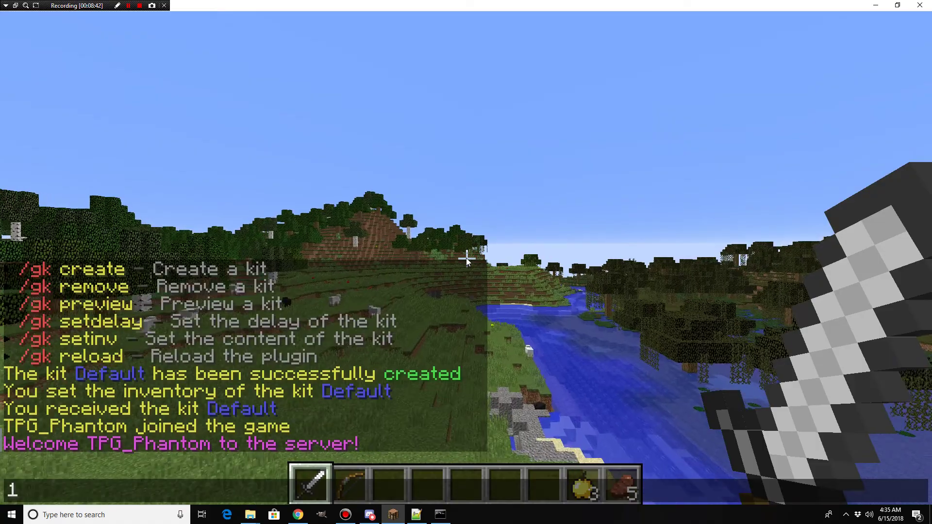
text(1 sec)
key(Return)
key(Escape)
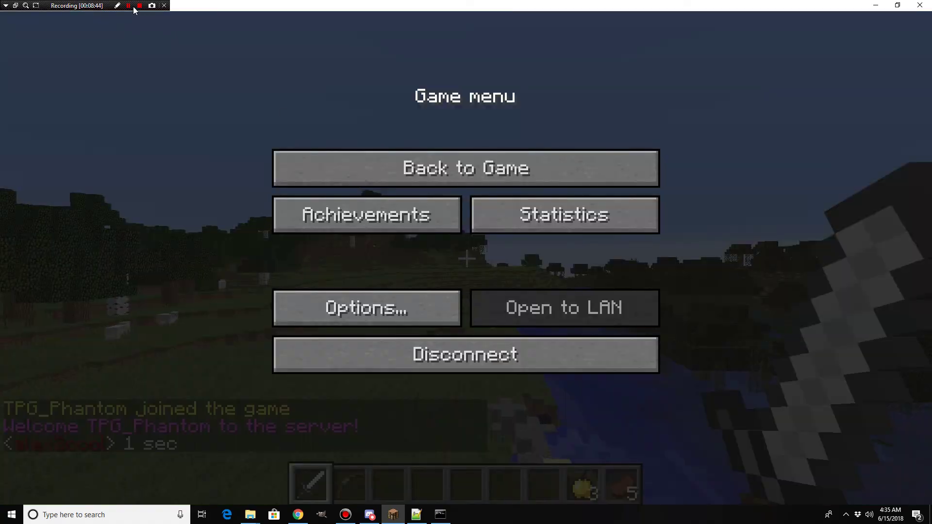
click(340, 170)
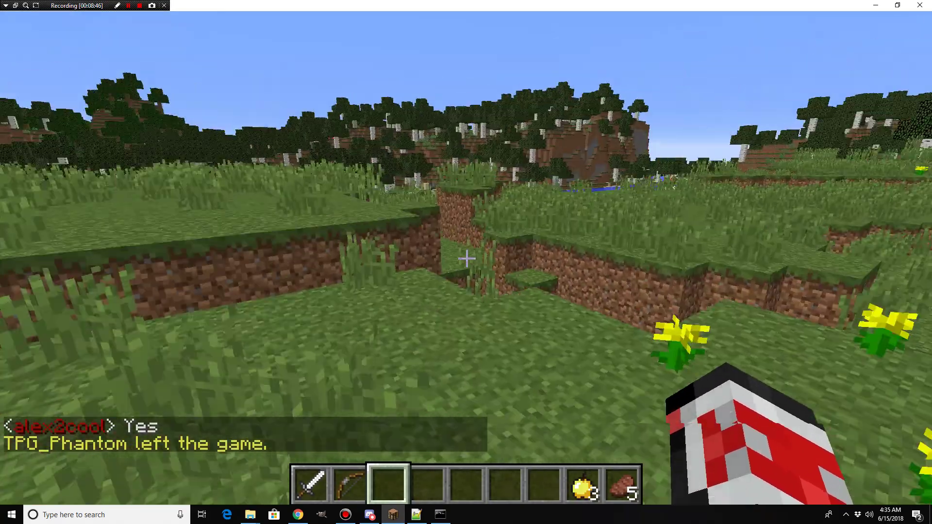
Discard the second stack of 64 arrows from the inventory, keeping a single stack.
key(1)
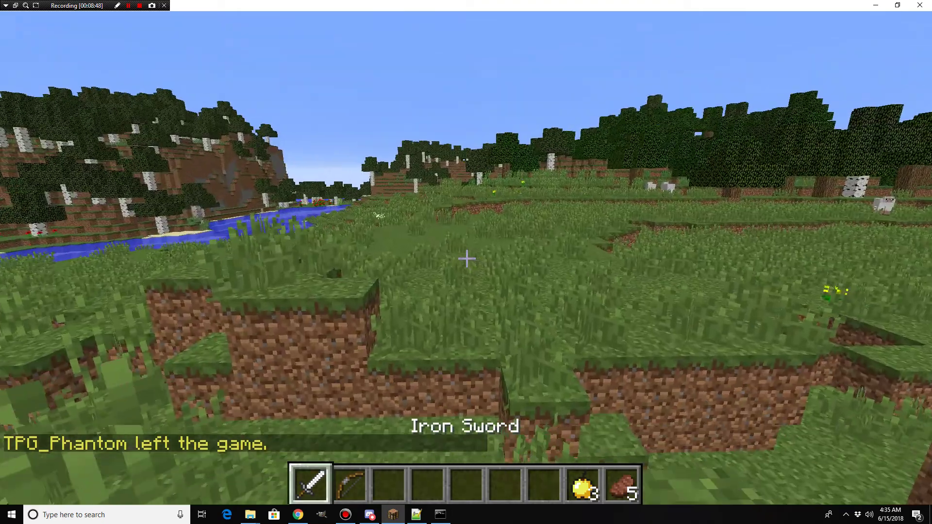
key(e)
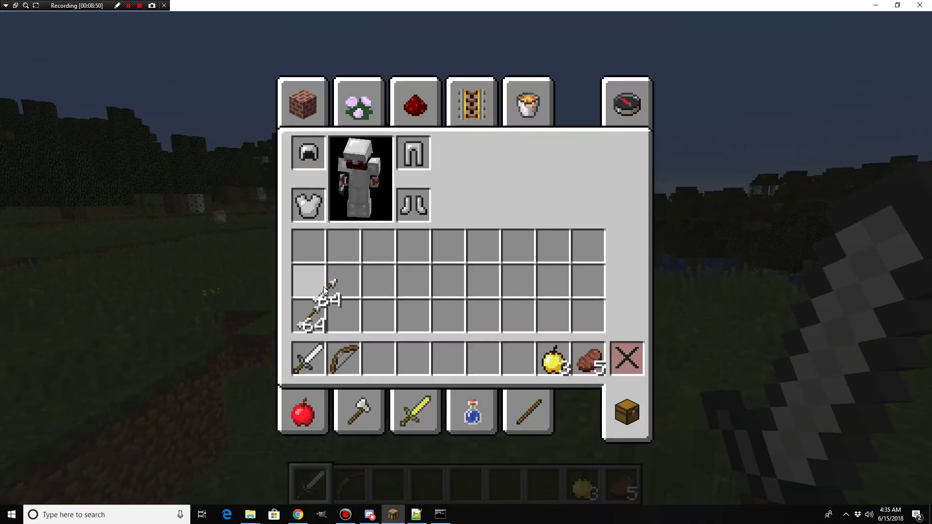
key(e)
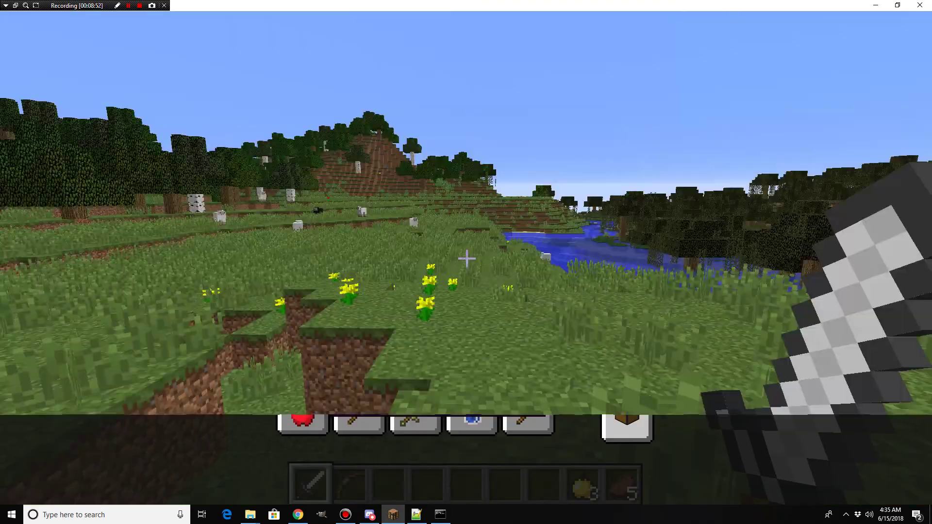
key(3)
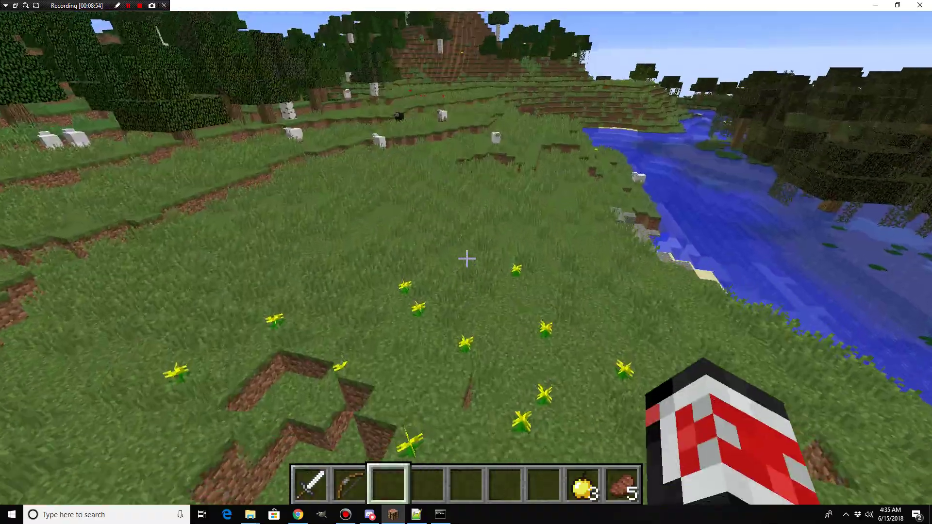
key(w)
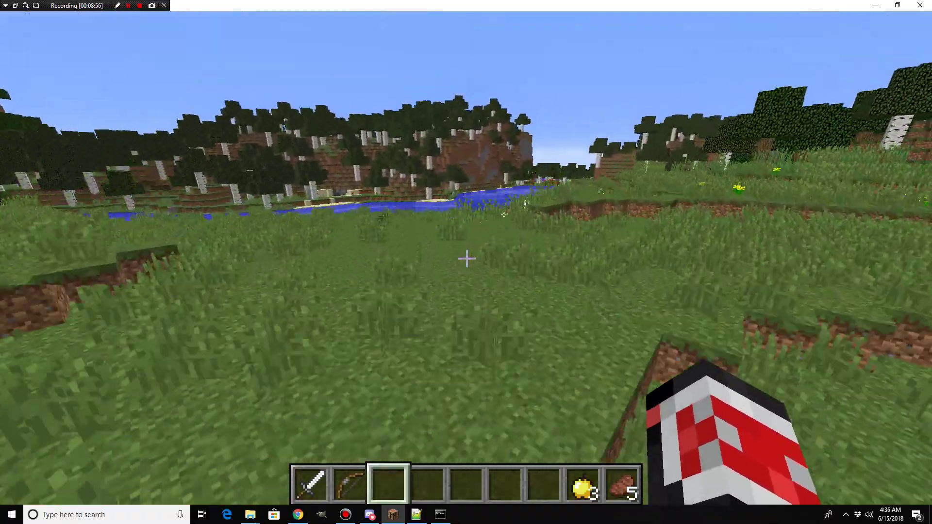
key(w)
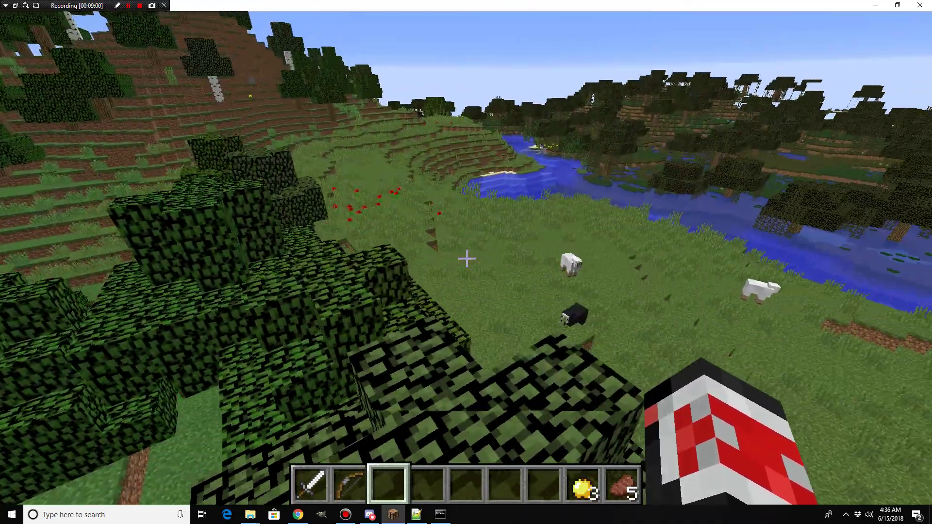
key(e)
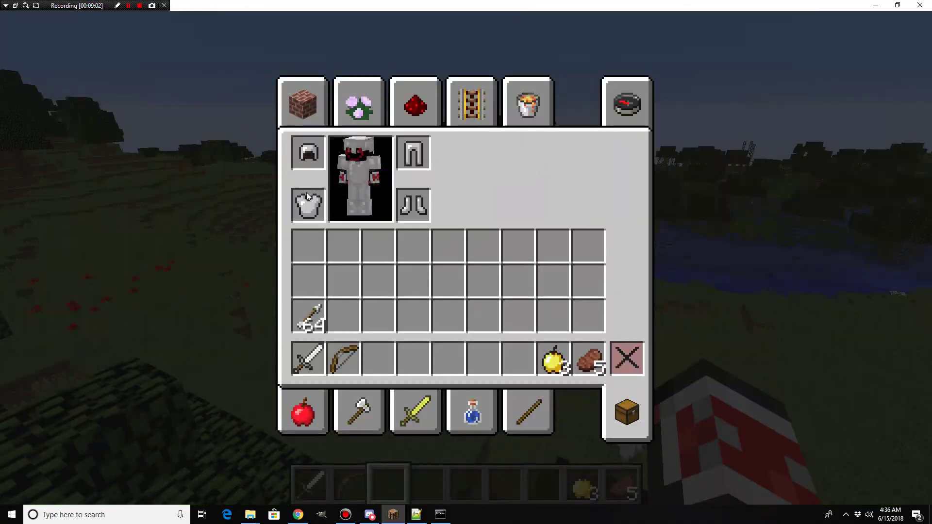
key(e)
key(2)
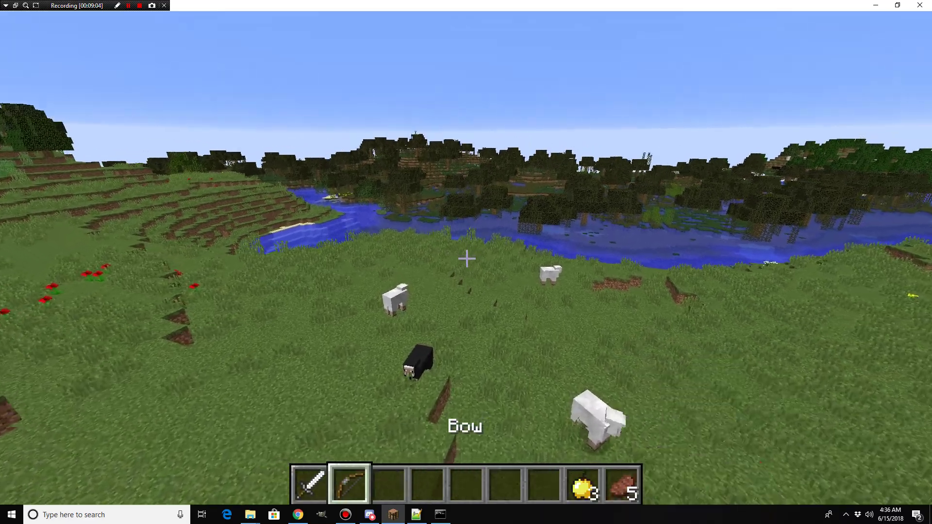
Clear the whole inventory and place a wooden axe from the Tools items in the first hotbar slot.
key(e)
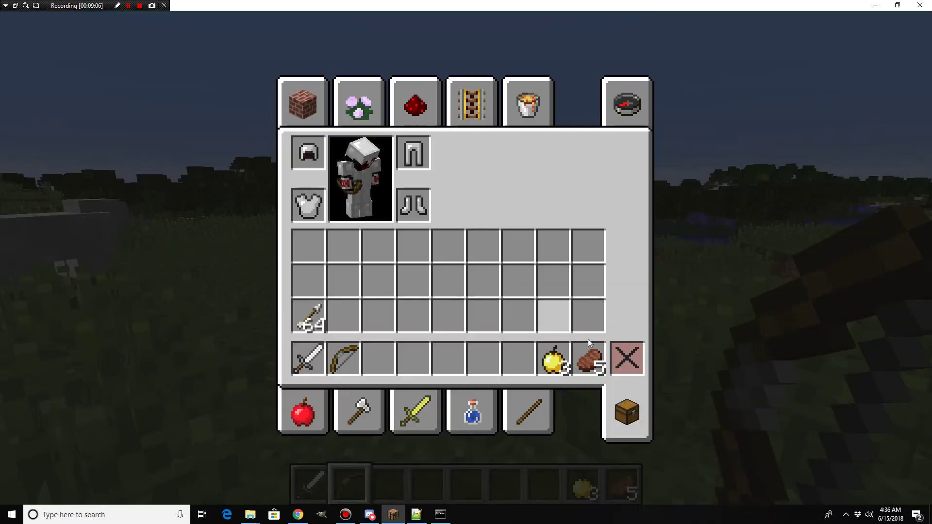
shift+click(623, 362)
key(e)
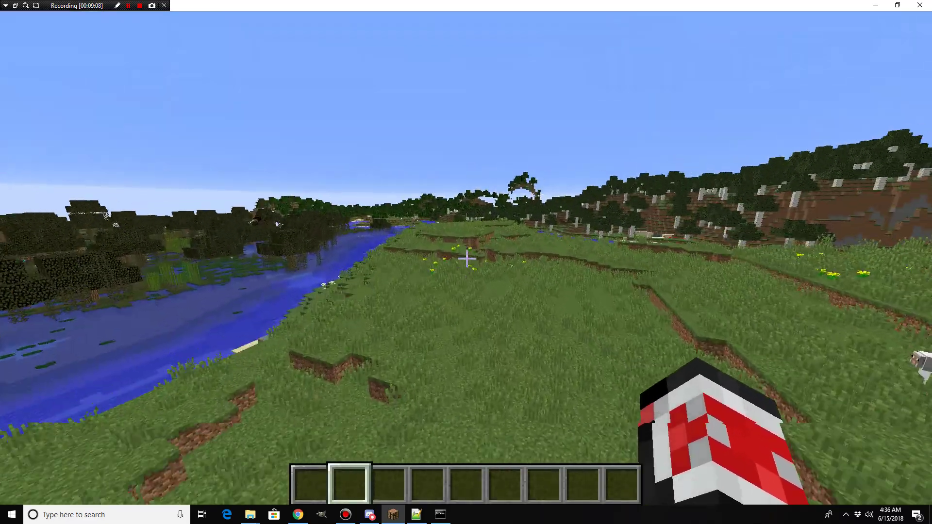
key(e)
click(359, 412)
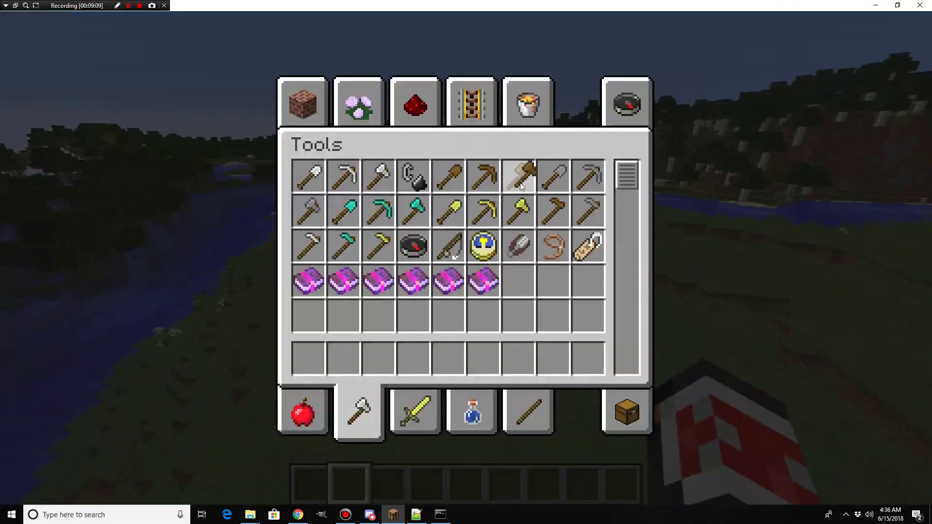
click(324, 361)
key(e)
key(1)
key(2)
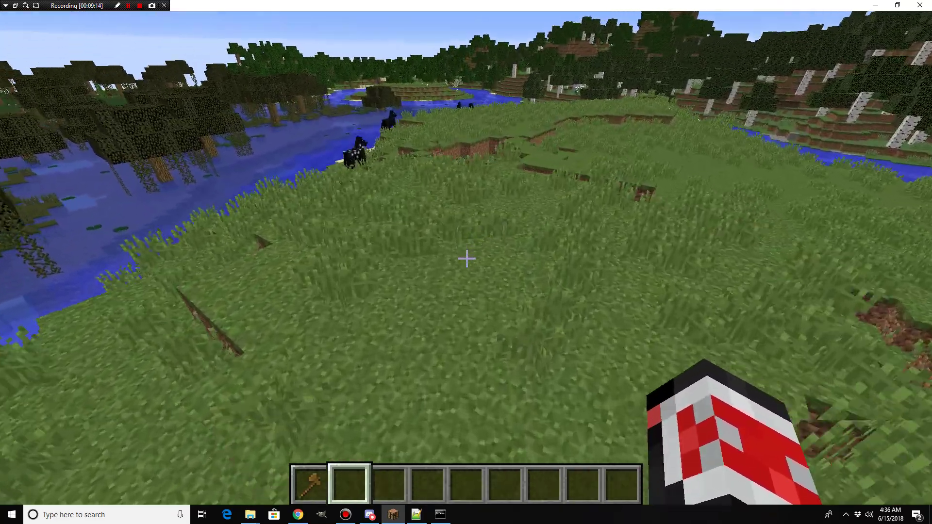
Pick up a grass block type from the ground and stack grass blocks into a short pillar on the field.
middle_click(467, 259)
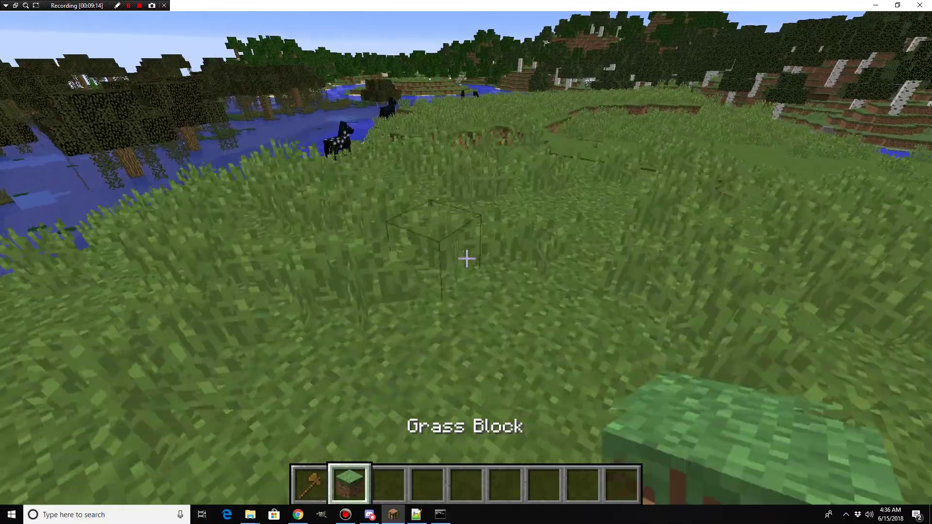
key(space)
right_click(467, 258)
right_click(467, 258)
right_click(467, 258)
With the wooden axe, set the first region position on the grass pillar and the second on the ground across the field.
key(1)
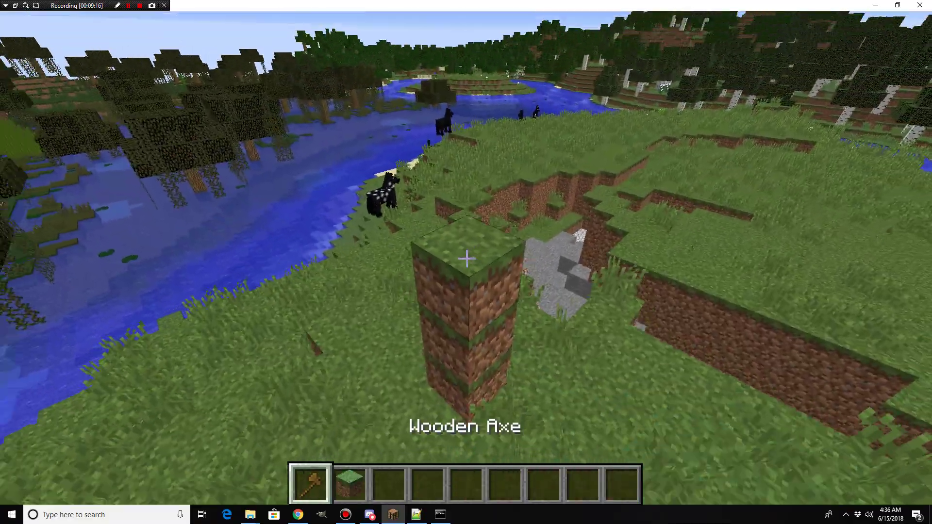
click(466, 259)
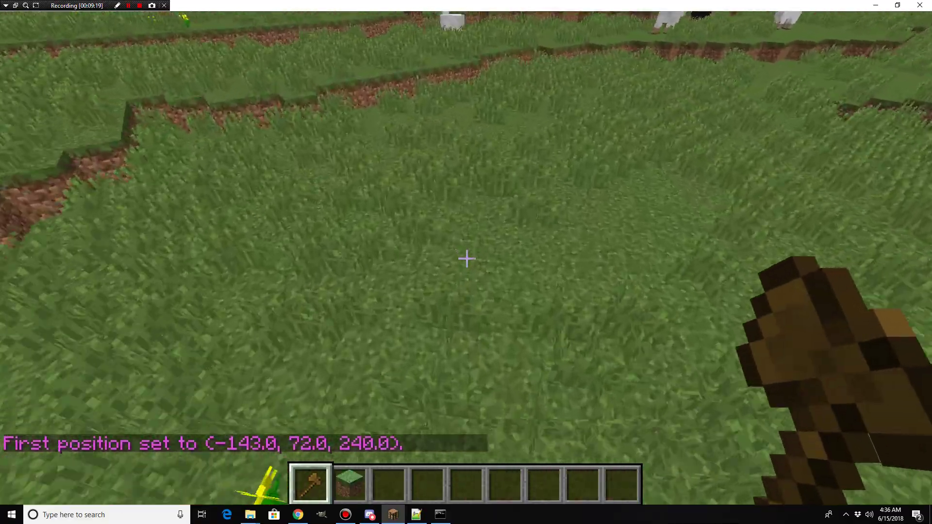
right_click(466, 258)
Fill the selected WorldEdit region with stone using the command //set 1.
text(t)
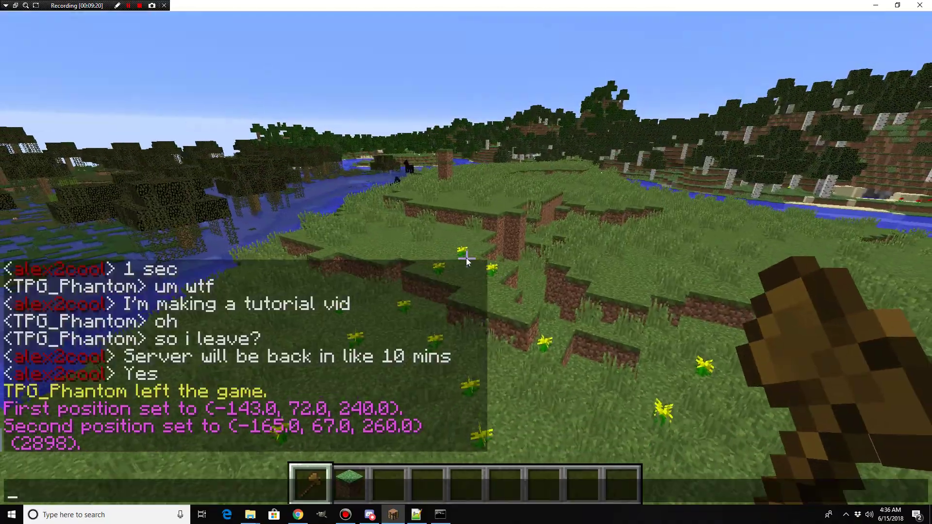
text(//set 1)
key(Return)
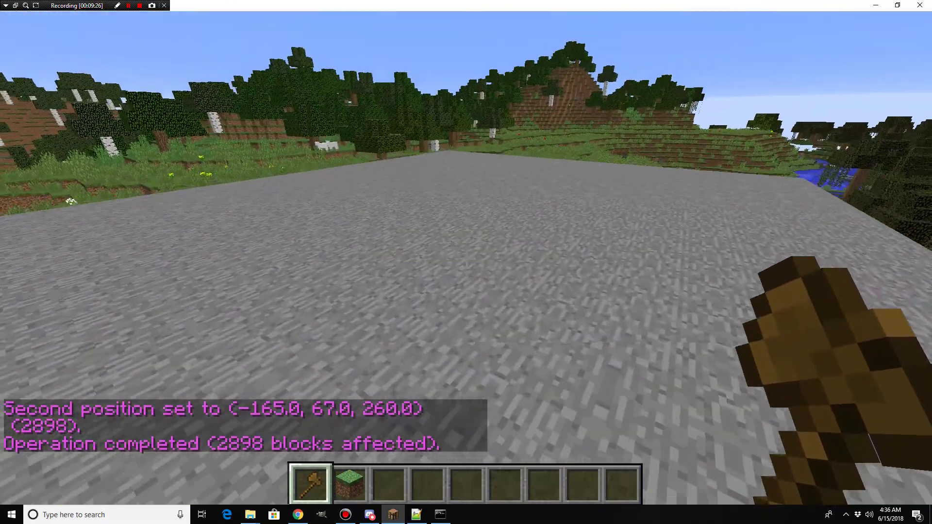
key(e)
click(294, 88)
key(e)
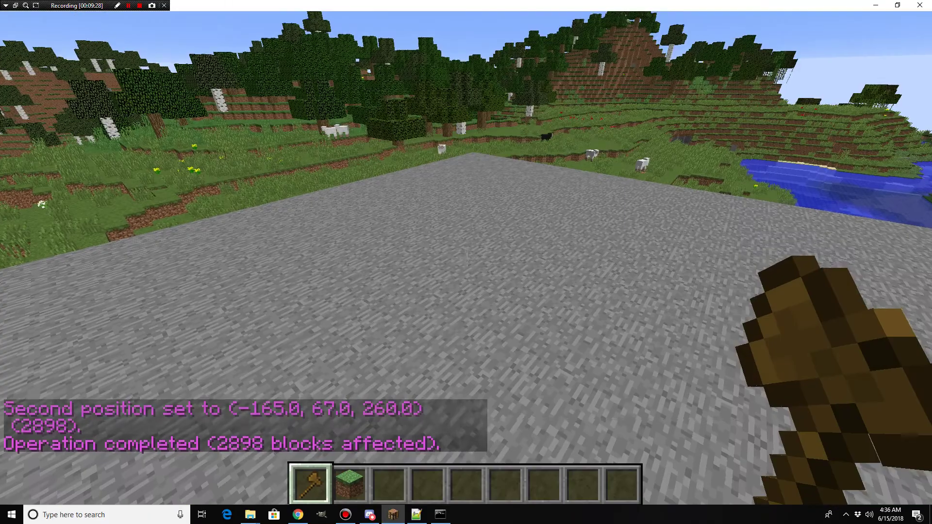
key(space)
key(s)
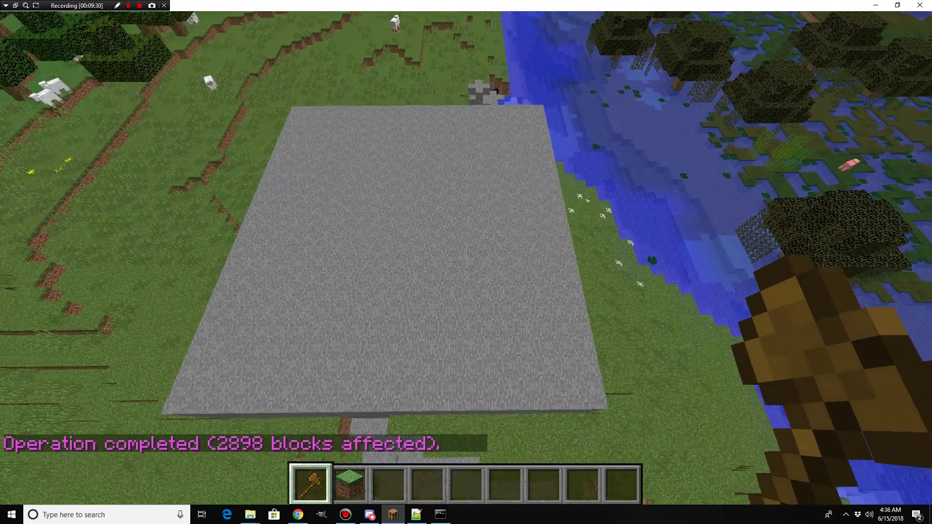
key(shift)
Add glowstone from Building Blocks to the third hotbar slot and place one block on the stone platform.
key(e)
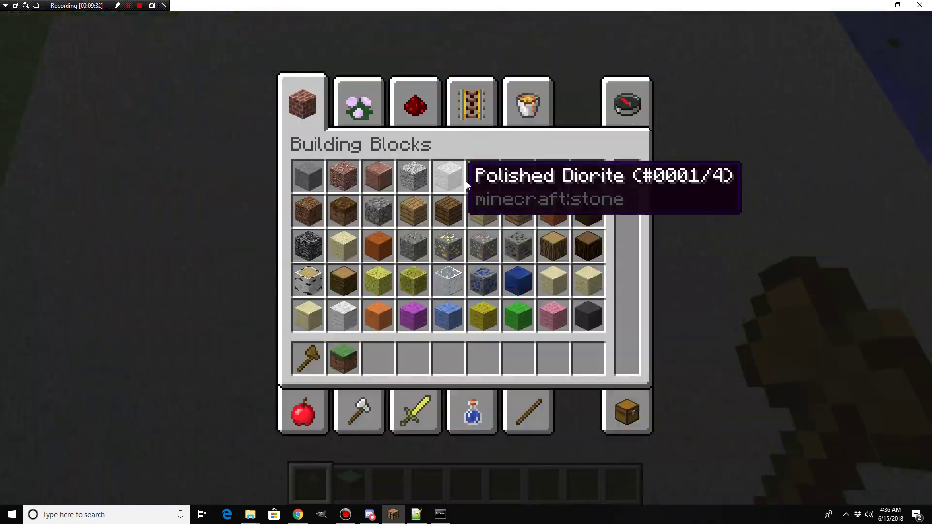
scroll(461, 281, down, 5)
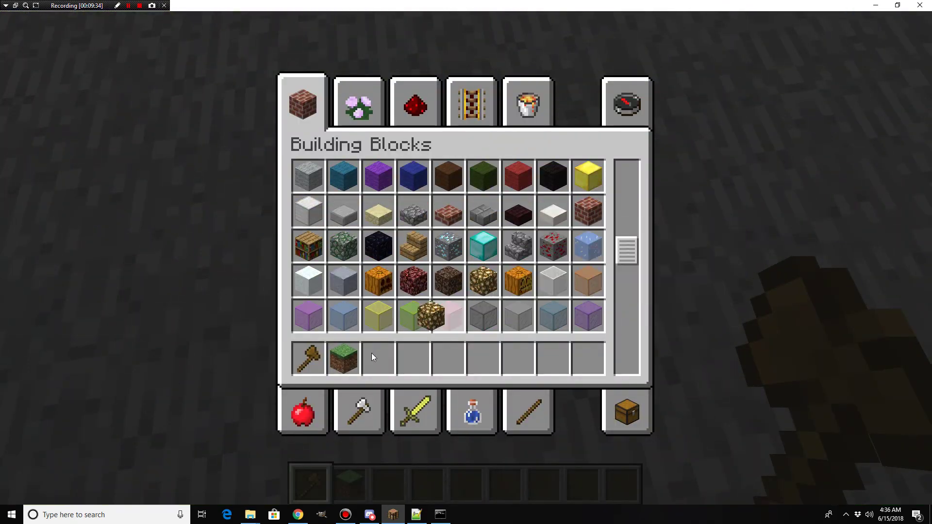
click(374, 357)
key(e)
key(3)
right_click(466, 262)
key(2)
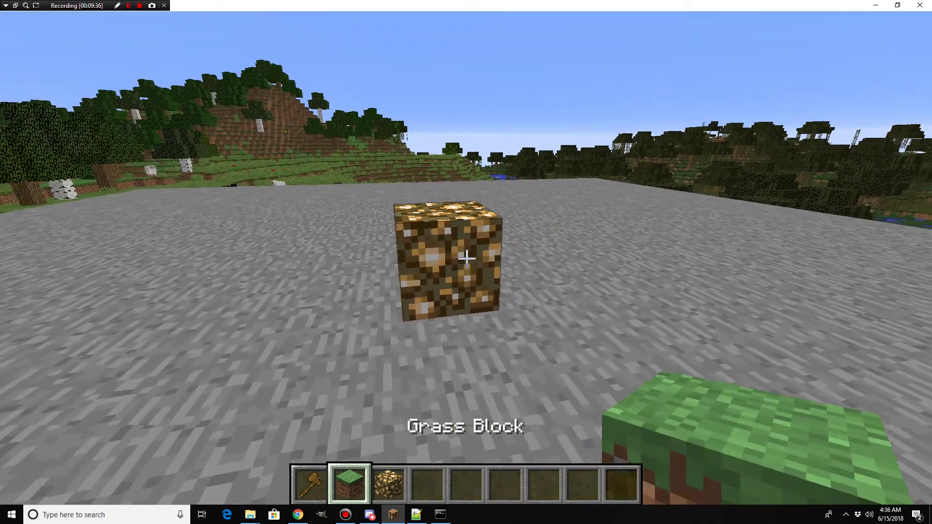
Add bedrock to the fourth hotbar slot, place it as the pad's centre block, and set glowstone at its diagonal corners.
key(e)
scroll(310, 240, down, 2)
scroll(306, 239, up, 2)
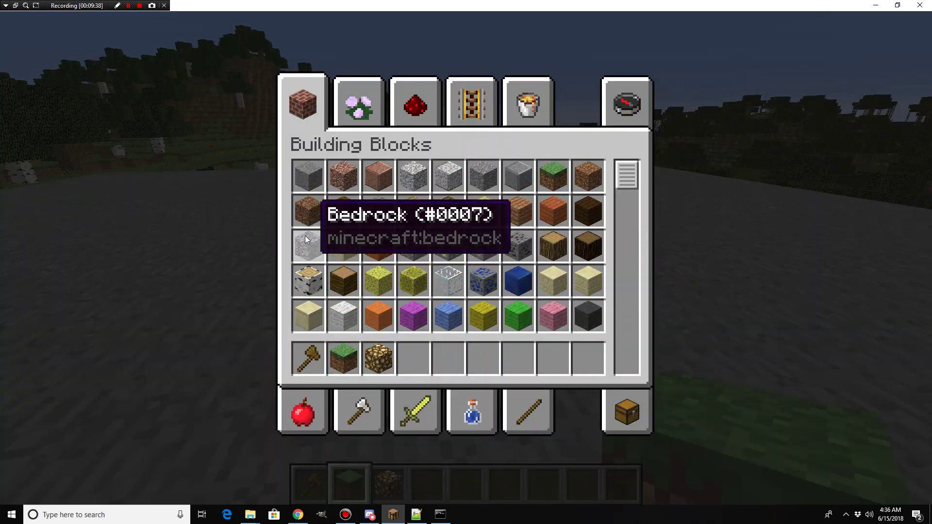
click(307, 239)
click(414, 357)
key(e)
key(4)
right_click(466, 262)
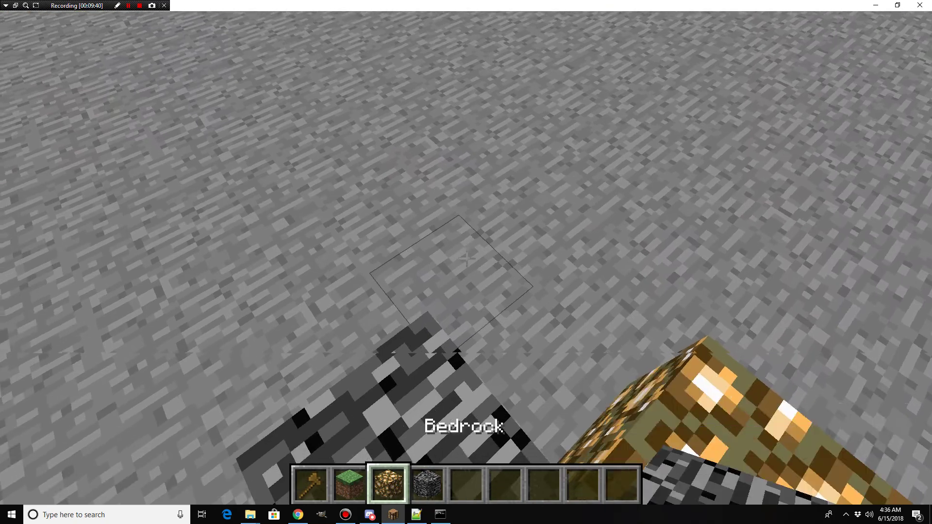
key(3)
right_click(466, 262)
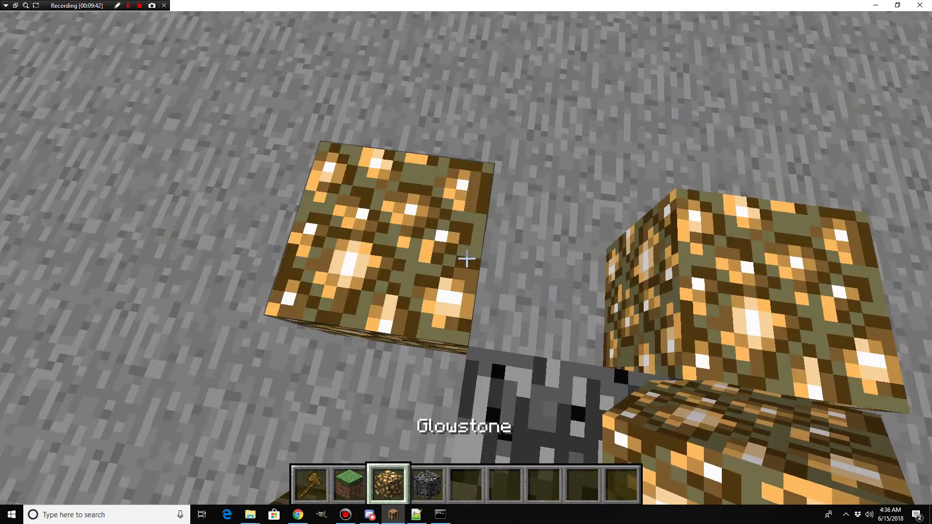
Add obsidian to the fifth hotbar slot and place it on the four sides of the bedrock, completing a 3×3 pad.
key(e)
scroll(463, 235, down, 3)
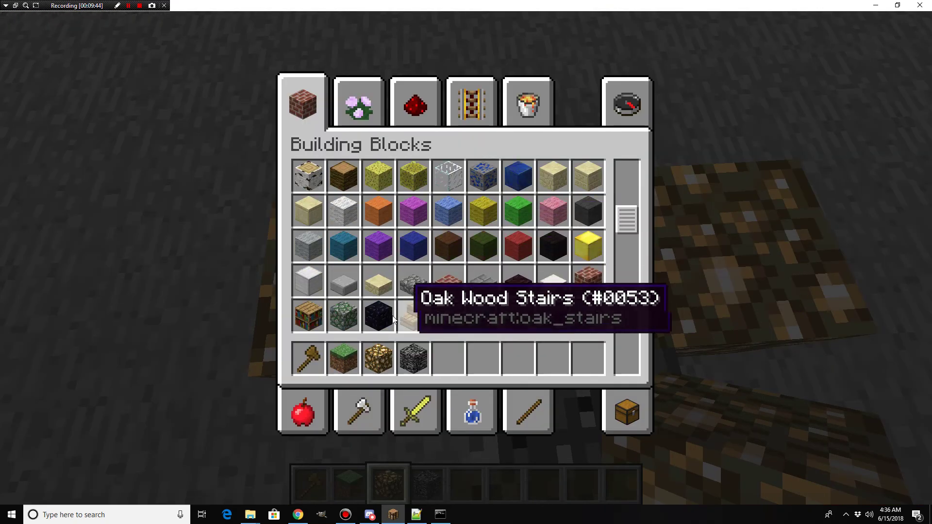
click(443, 350)
key(e)
key(5)
right_click(466, 258)
right_click(466, 259)
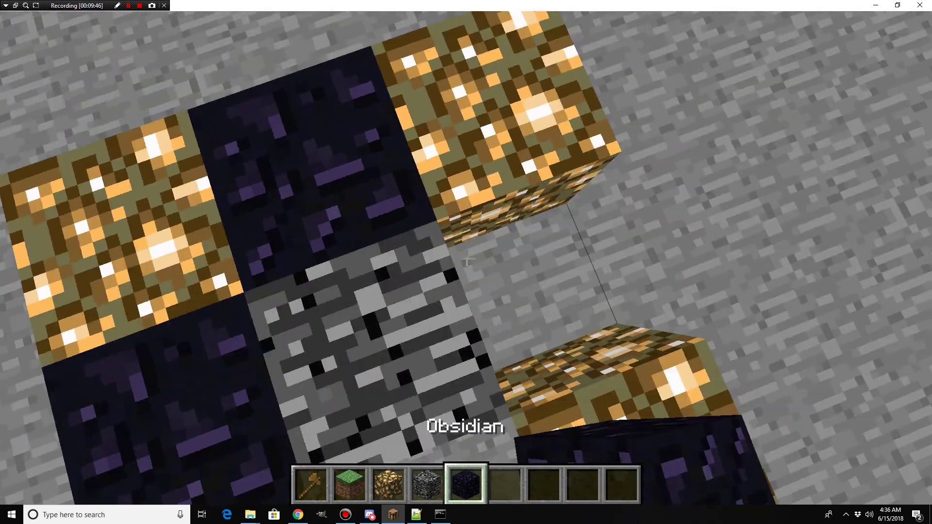
right_click(466, 258)
key(4)
right_click(466, 258)
click(466, 258)
scroll(466, 258, down, 2)
scroll(466, 259, up, 1)
right_click(466, 258)
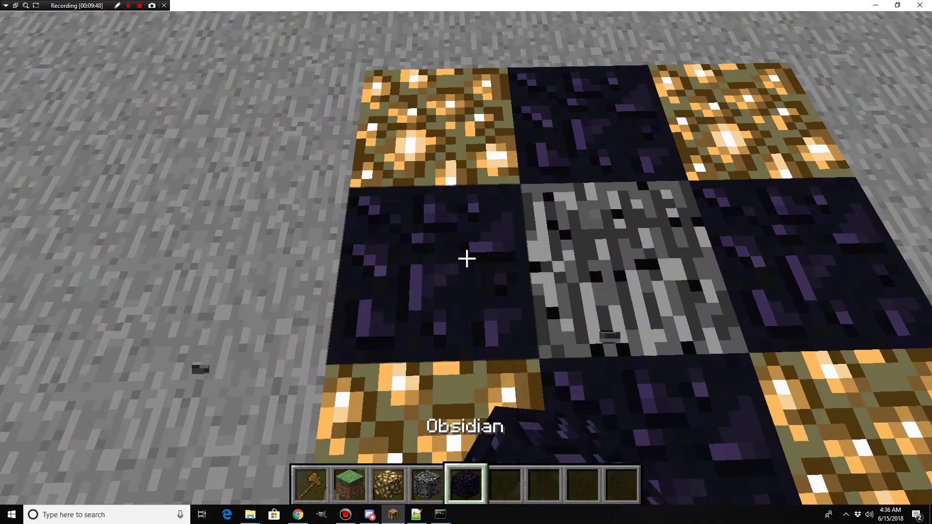
Add stone brick stairs to the sixth hotbar slot and surround the 3×3 pad with two tiers of them.
key(e)
scroll(505, 272, down, 3)
click(480, 350)
key(e)
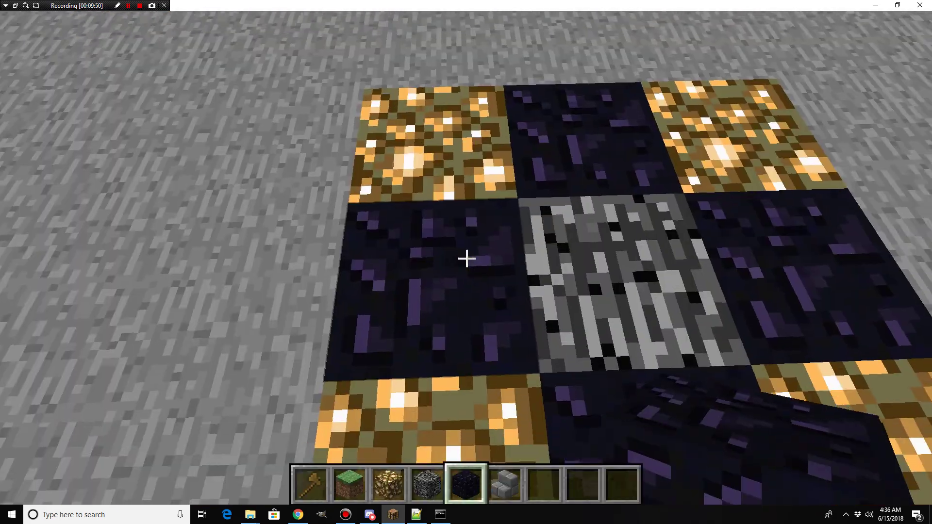
scroll(466, 258, down, 1)
right_click(466, 258)
right_click(466, 259)
right_click(466, 258)
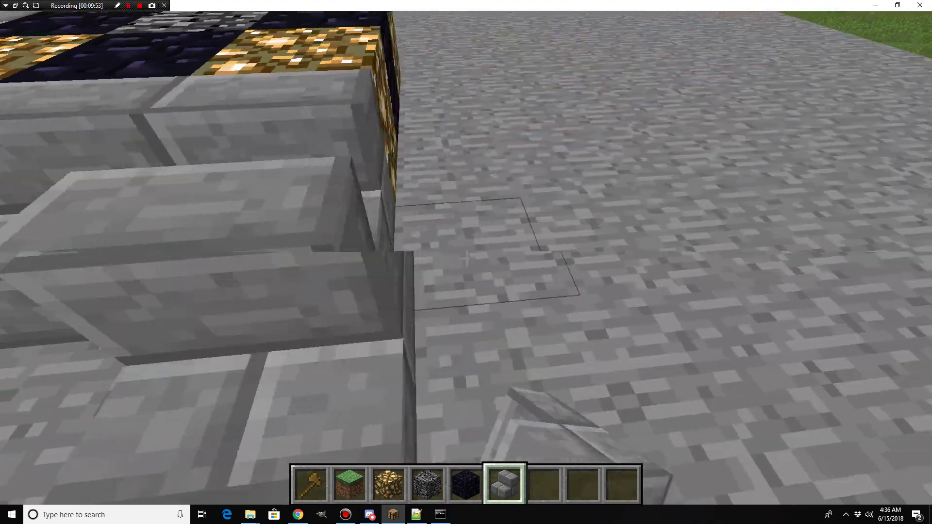
click(466, 262)
key(d)
right_click(466, 258)
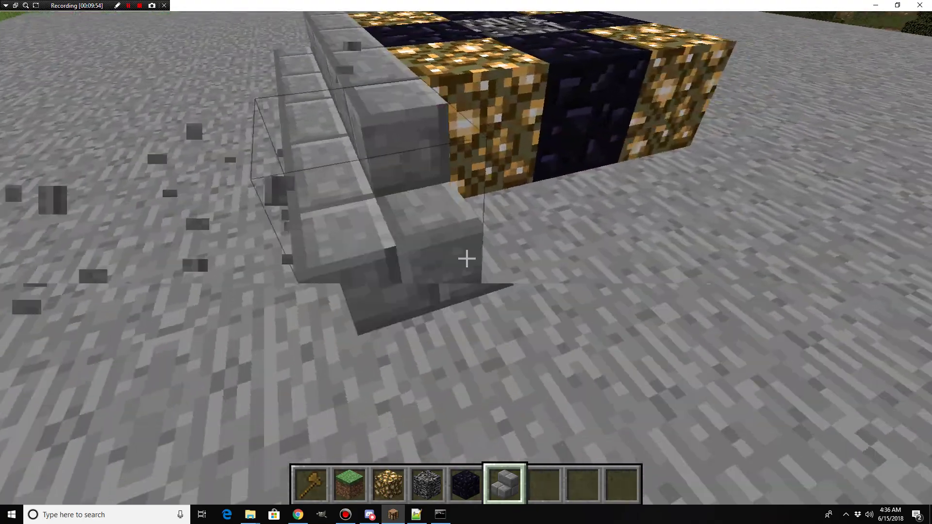
right_click(466, 258)
right_click(466, 258)
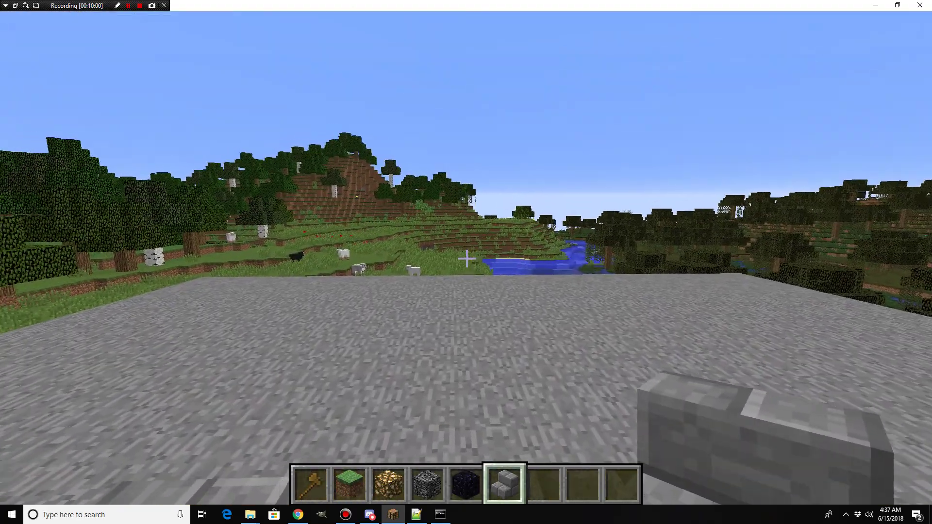
Set the server spawn location at the pad with the command /setspawn.
key(slash)
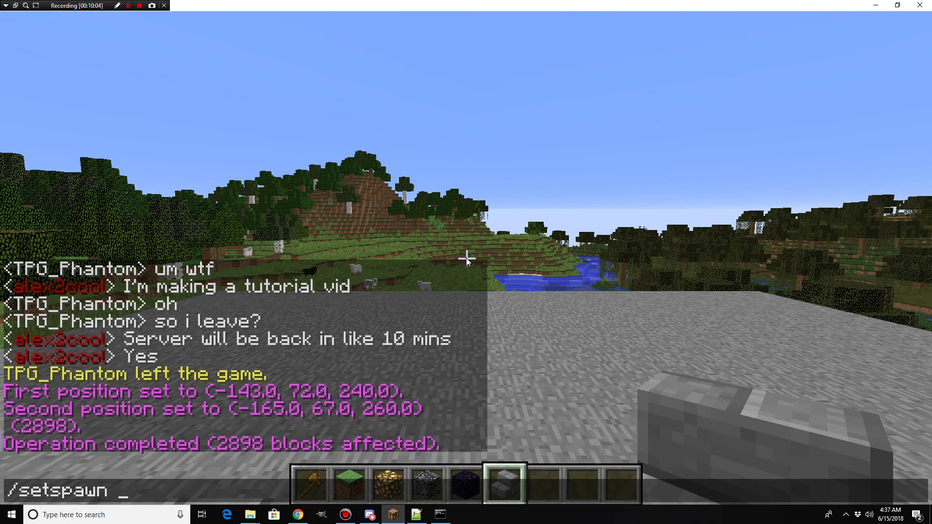
key(Return)
key(space)
key(space)
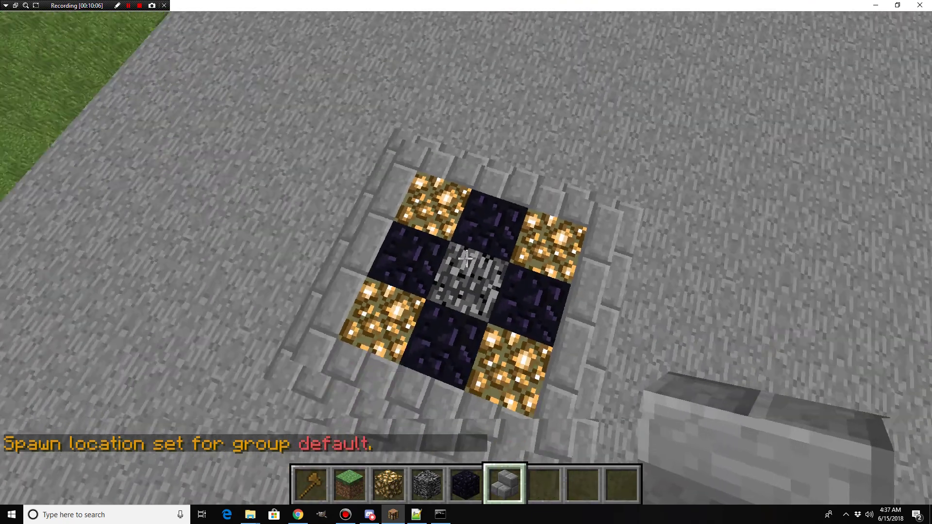
key(shift)
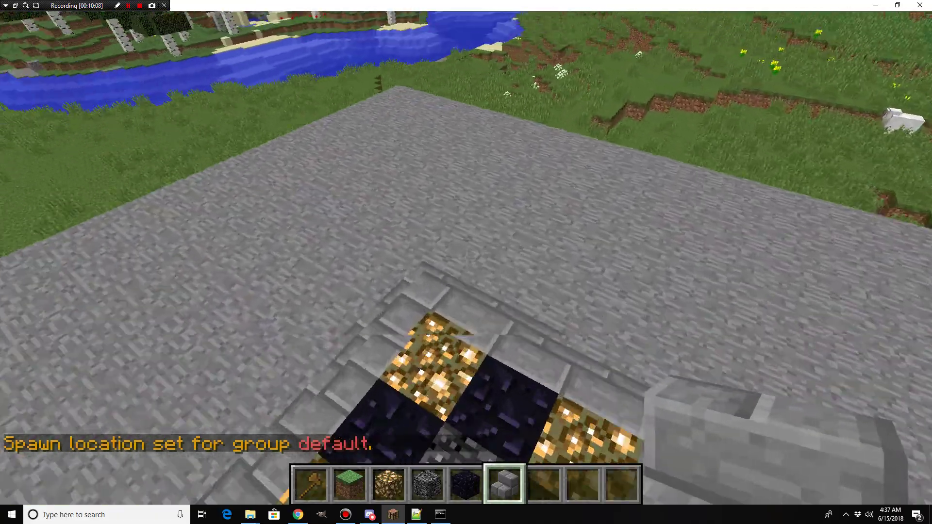
key(space)
key(a)
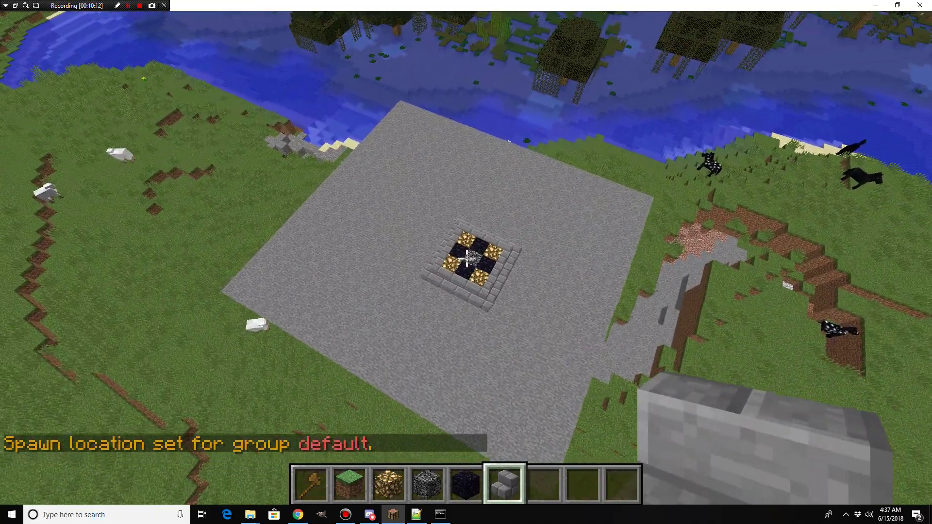
key(w)
key(shift)
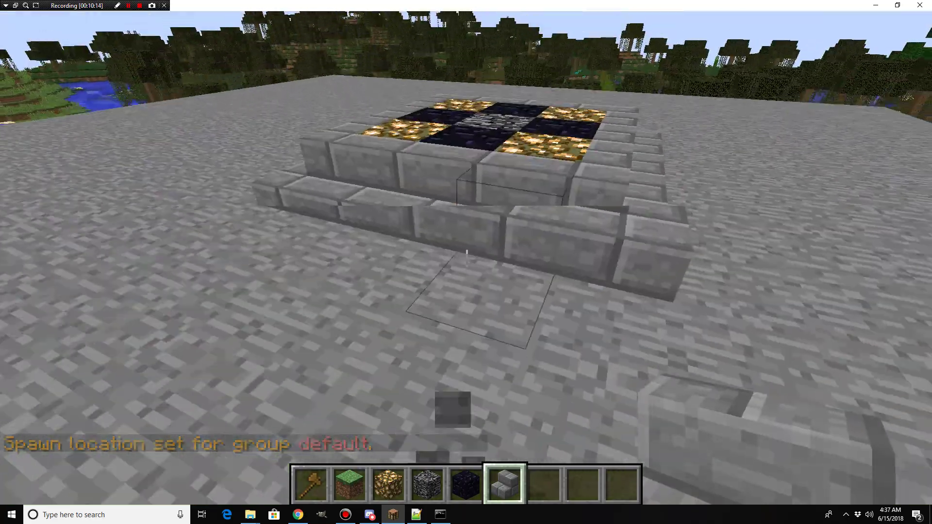
With the wooden axe, set the first region position on the stone platform's lower corner at ground level.
key(s)
key(e)
click(627, 413)
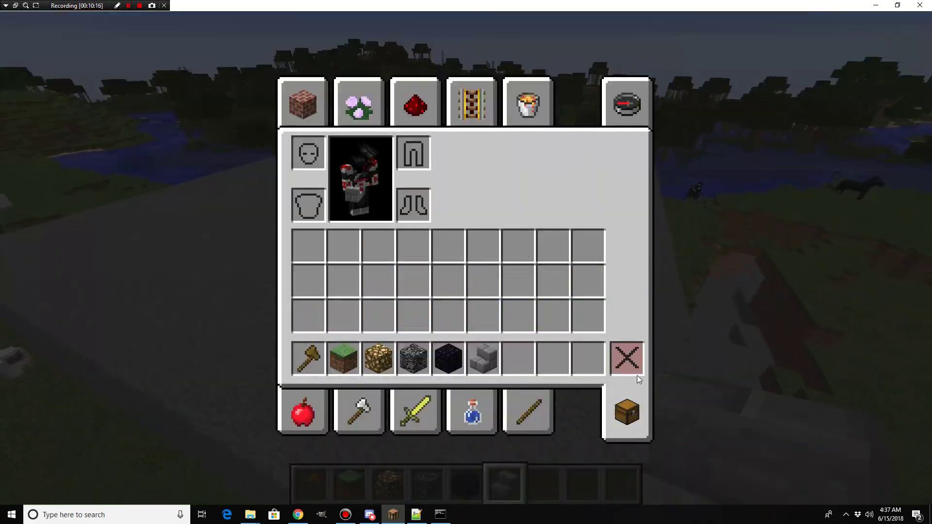
key(e)
key(1)
key(w)
key(shift)
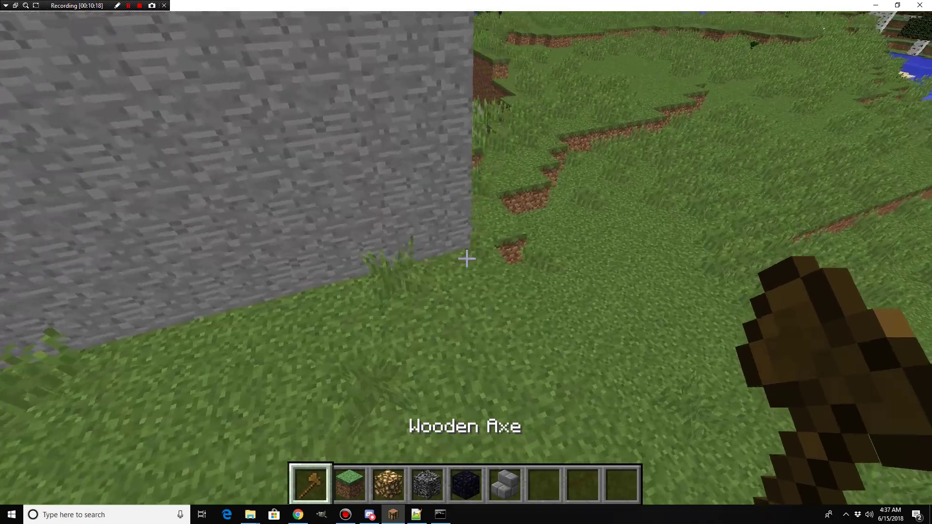
key(d)
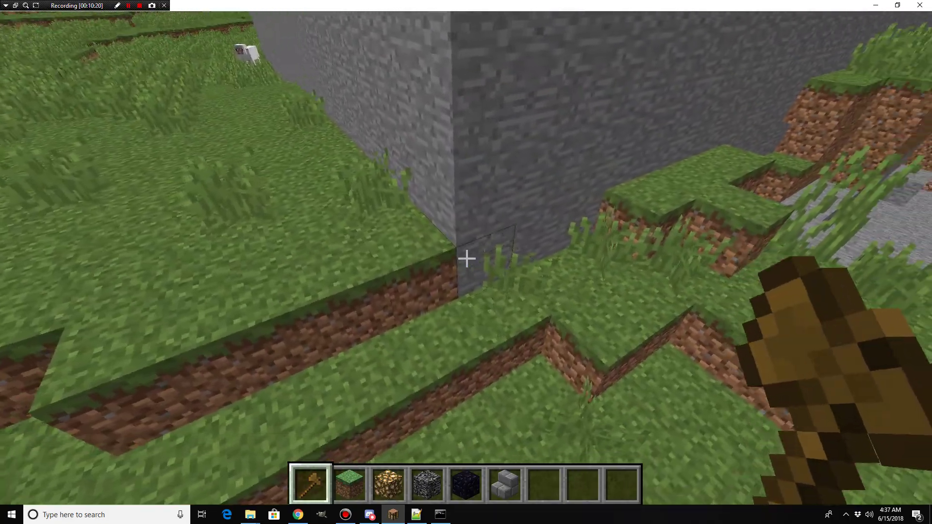
click(467, 259)
Build a tall bedrock pillar on the platform's opposite corner and set the second region position at its top with the wooden axe.
key(space)
key(4)
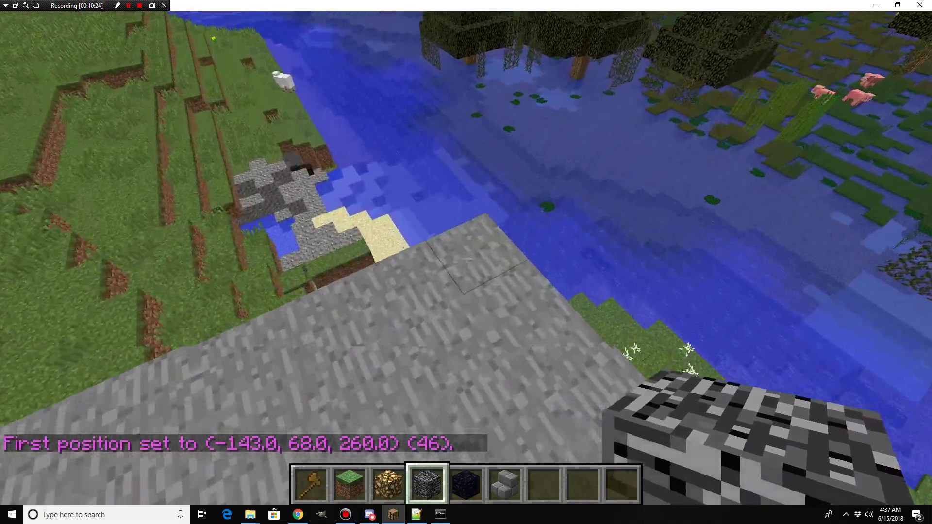
right_click(466, 259)
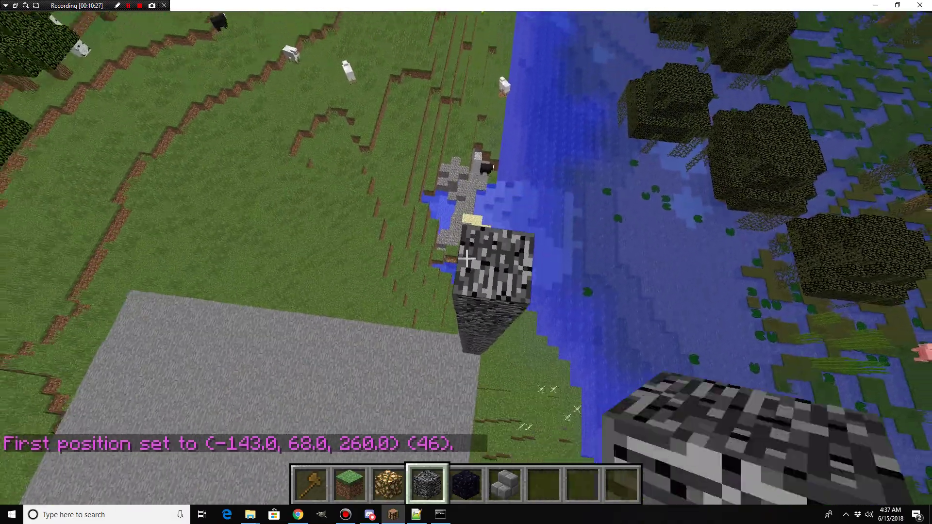
key(1)
right_click(467, 259)
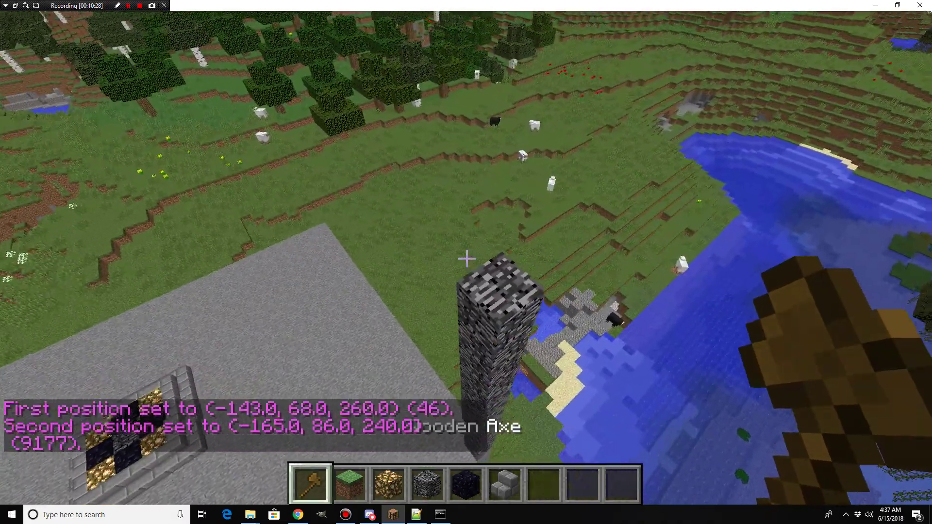
Switch to the empty seventh hotbar slot and break the bedrock pillar down to the platform.
key(7)
click(467, 258)
click(467, 259)
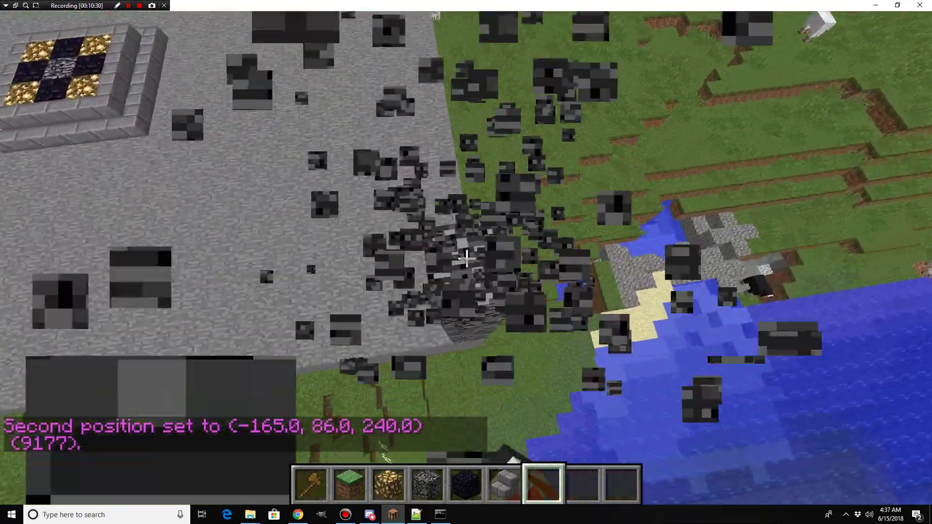
click(467, 259)
click(466, 259)
key(space)
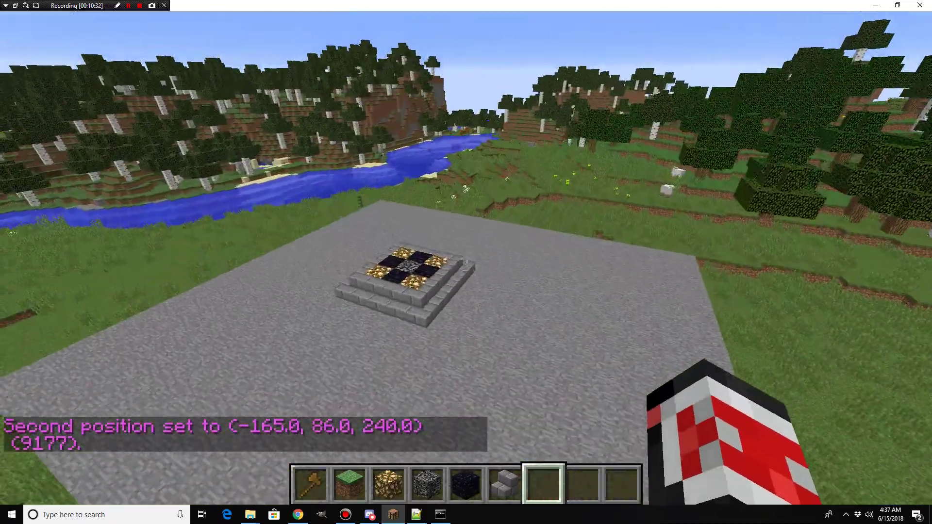
key(w)
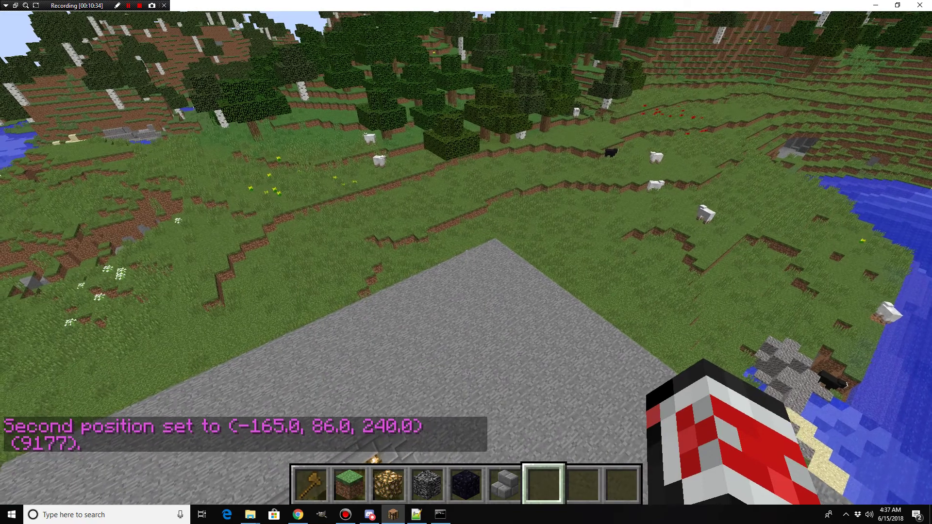
Try to define the selected area as a WorldGuard region with the command /region define spawn.
key(slash)
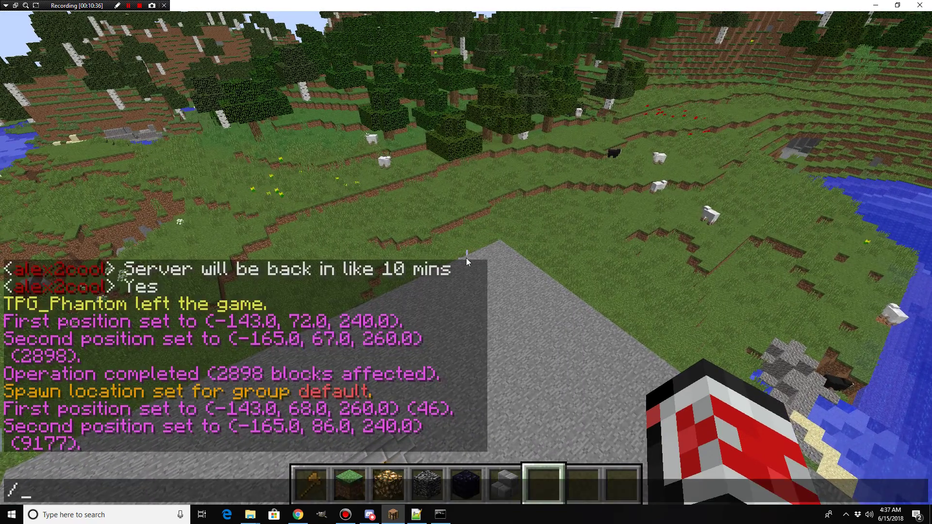
text(region define spawn)
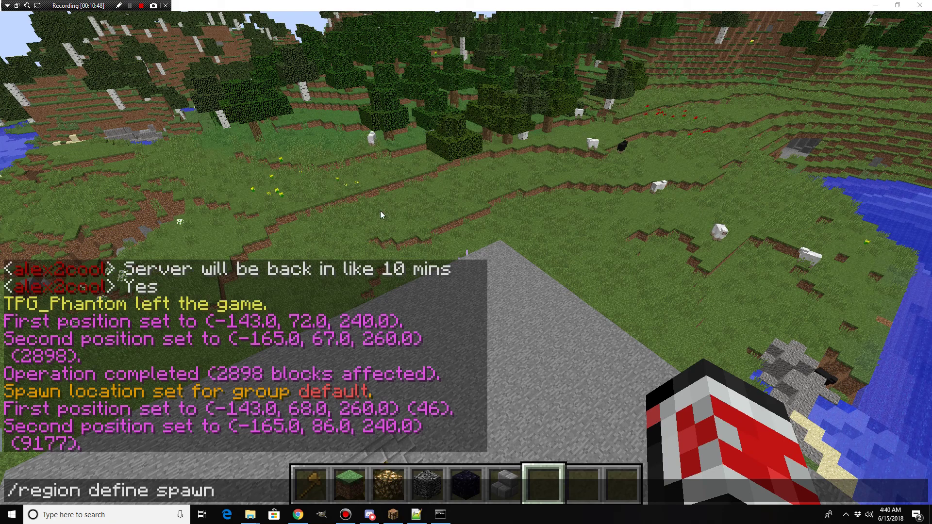
key(Return)
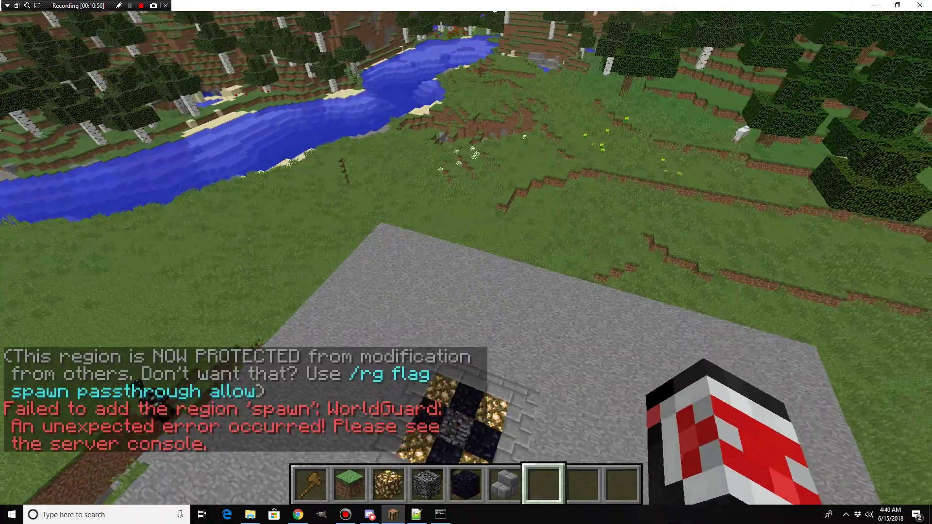
key(space)
key(space)
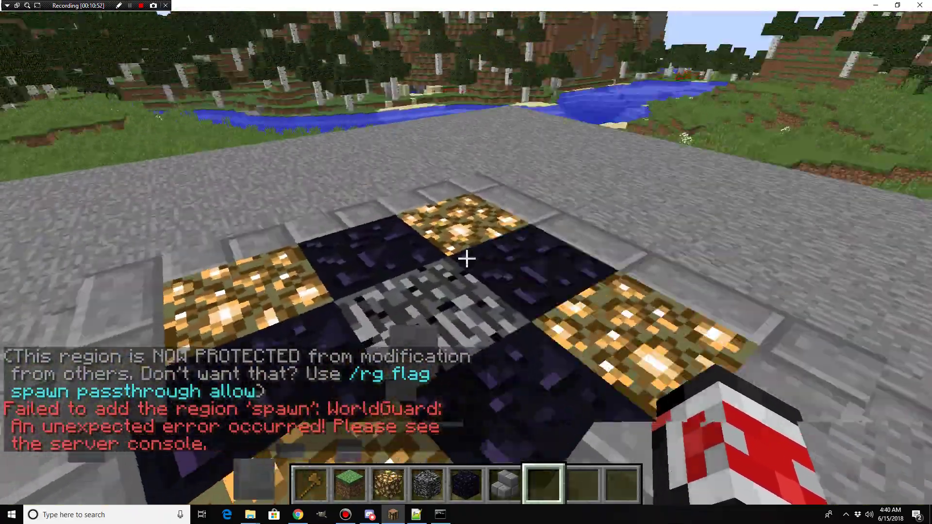
Deny PvP inside the spawn region by running /rg flag spawn Pvp deny.
key(space)
key(space)
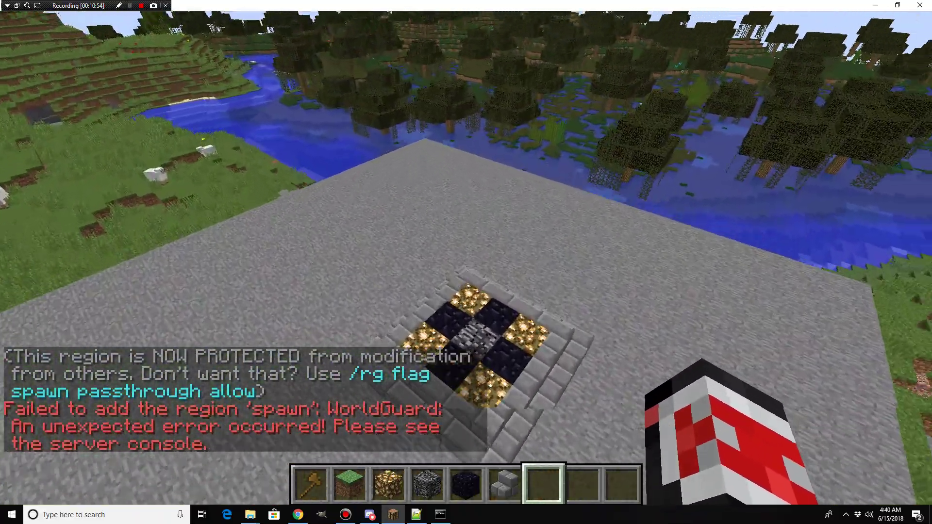
key(w)
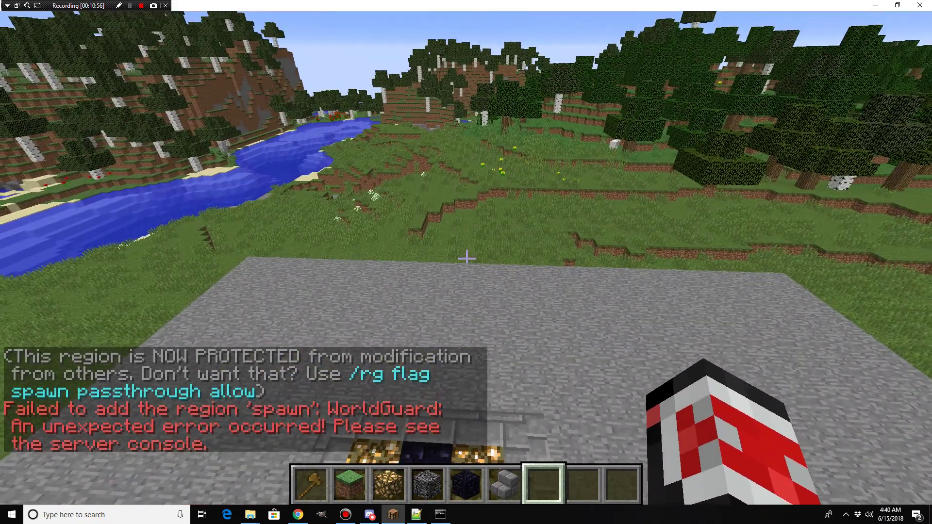
key(slash)
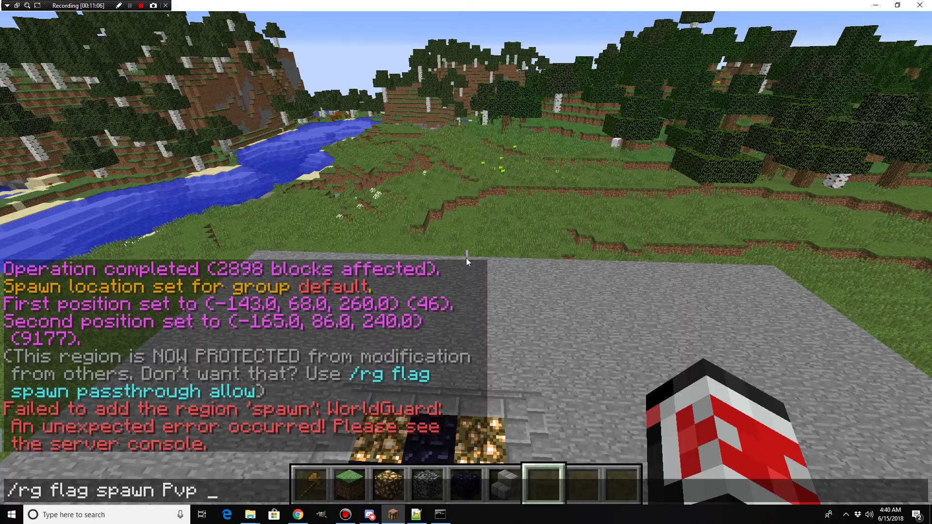
text(deny)
key(Return)
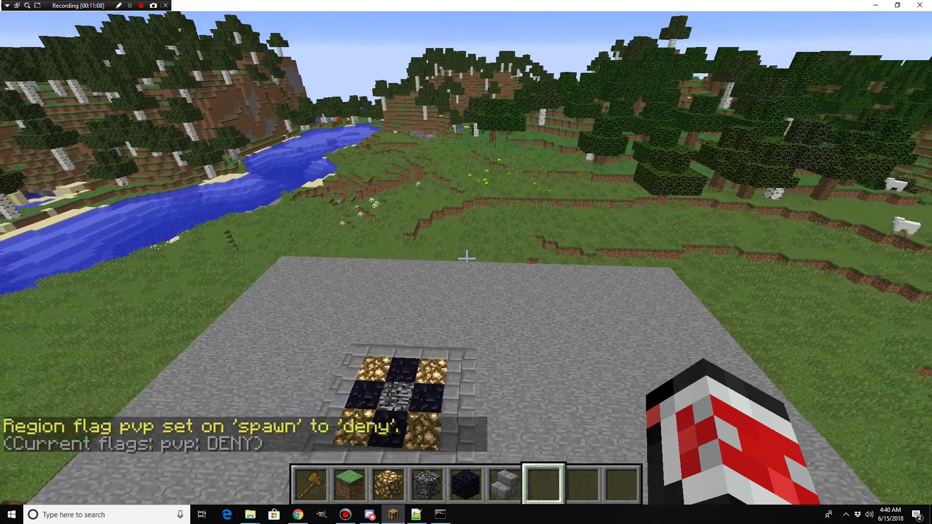
click(466, 259)
key(space)
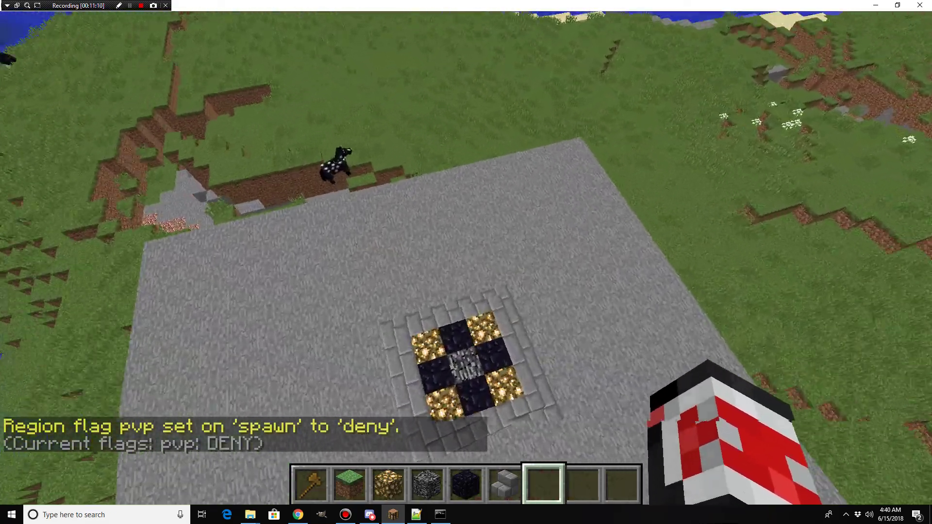
key(shift)
key(space)
click(466, 258)
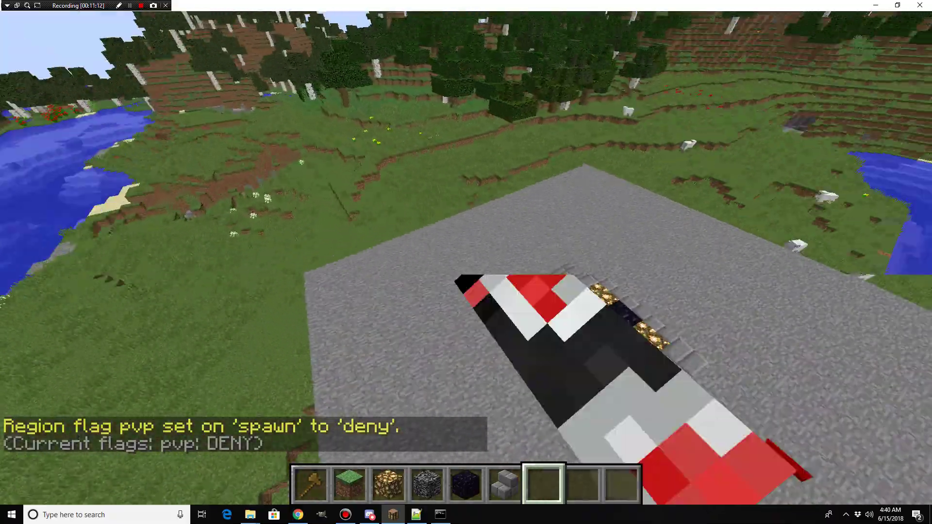
click(466, 258)
key(w)
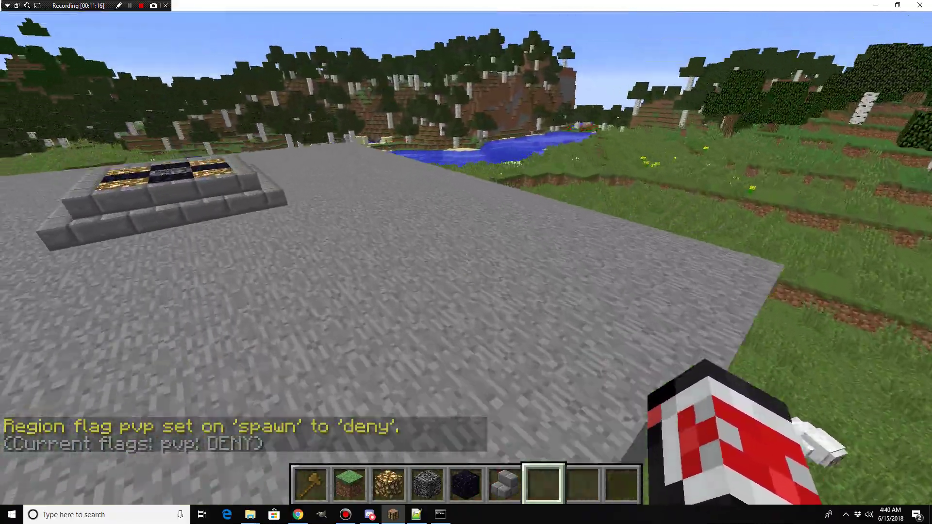
Destroy all items in the inventory, including the wooden axe and the building blocks.
key(e)
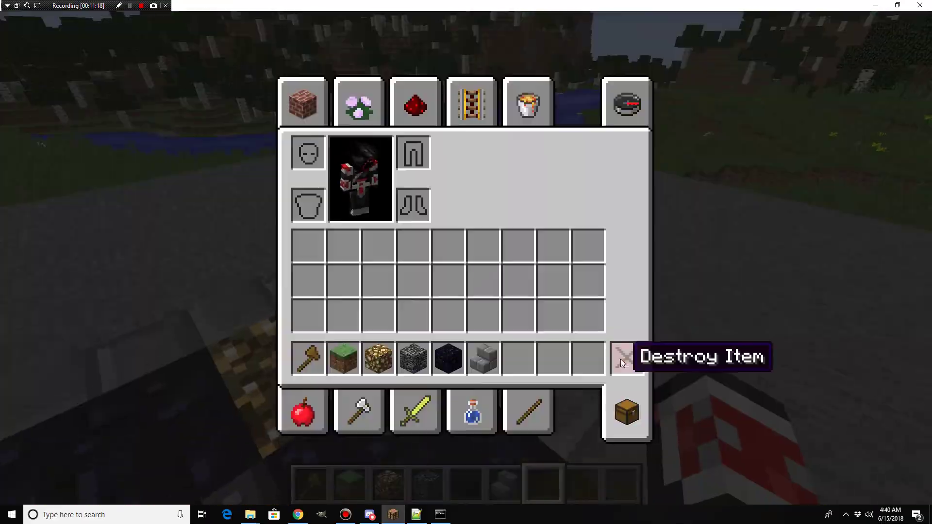
shift+click(623, 359)
key(e)
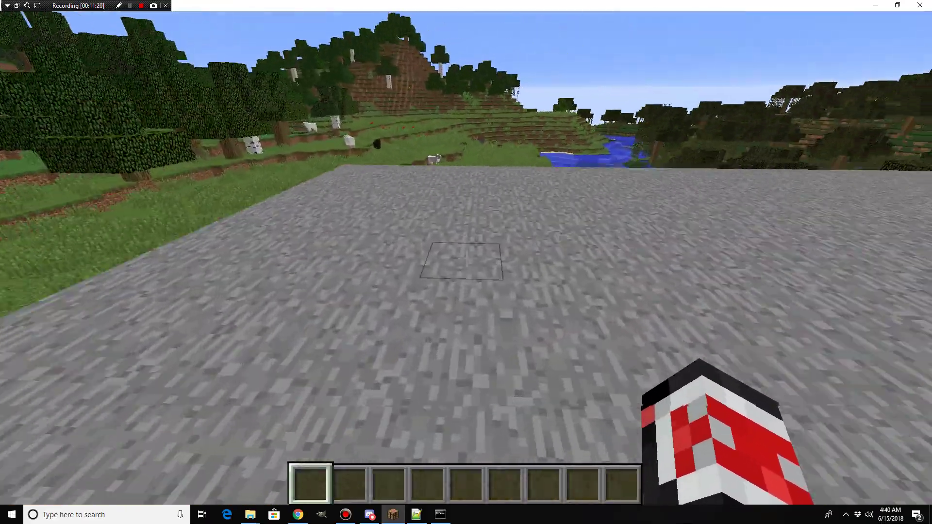
List the server's installed plugins with the /pl command.
key(space)
key(space)
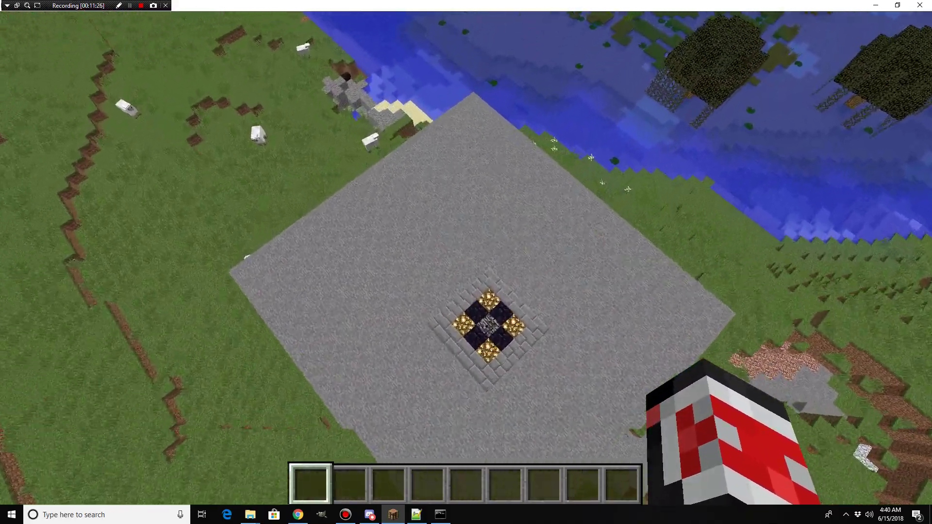
key(shift)
key(space)
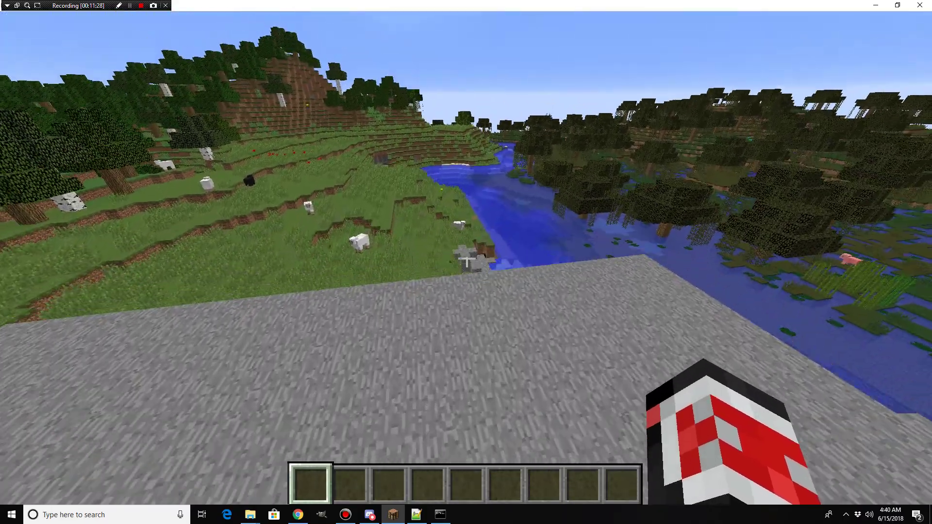
key(slash)
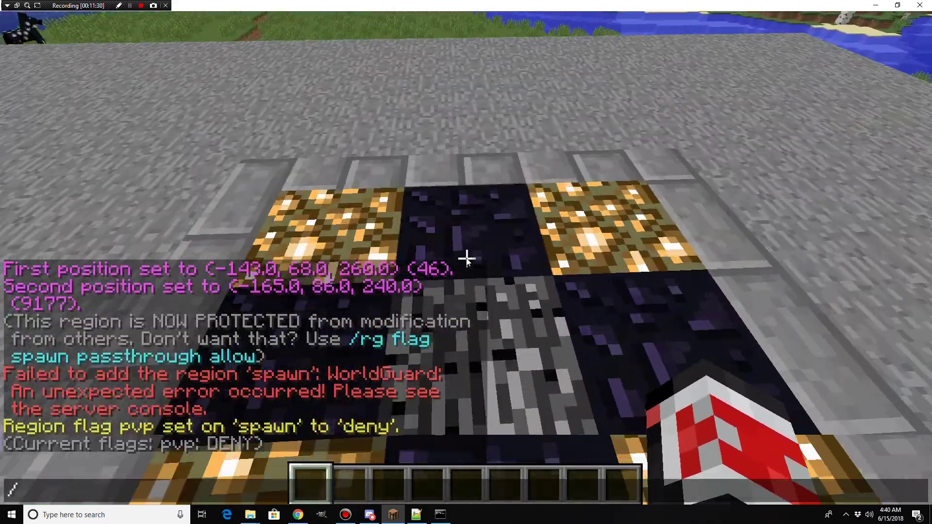
text(pl)
key(Return)
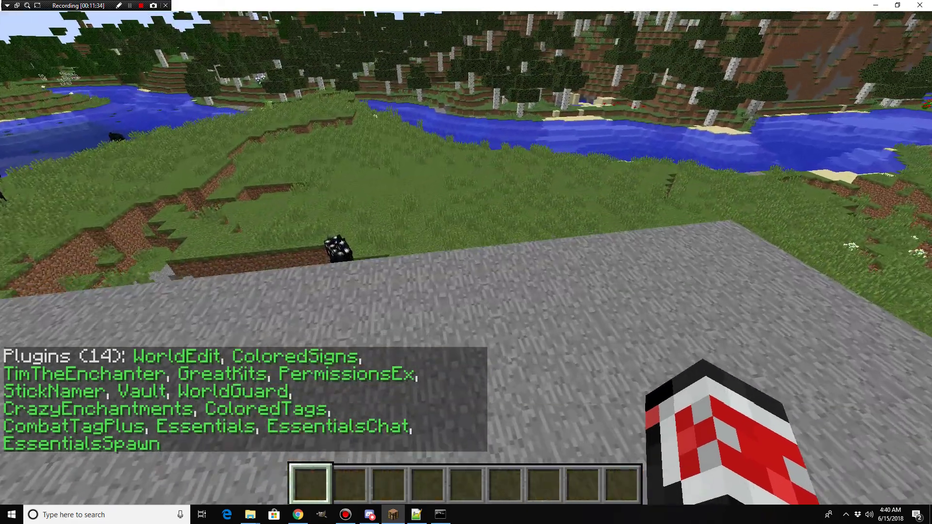
Take an iron sword from the Combat items and place it in the first hotbar slot.
key(e)
click(416, 413)
click(384, 175)
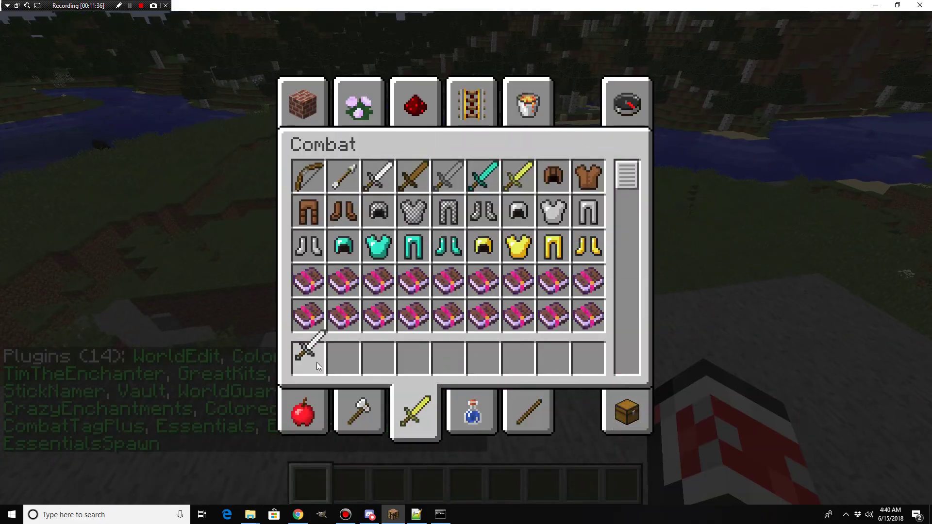
click(309, 359)
key(e)
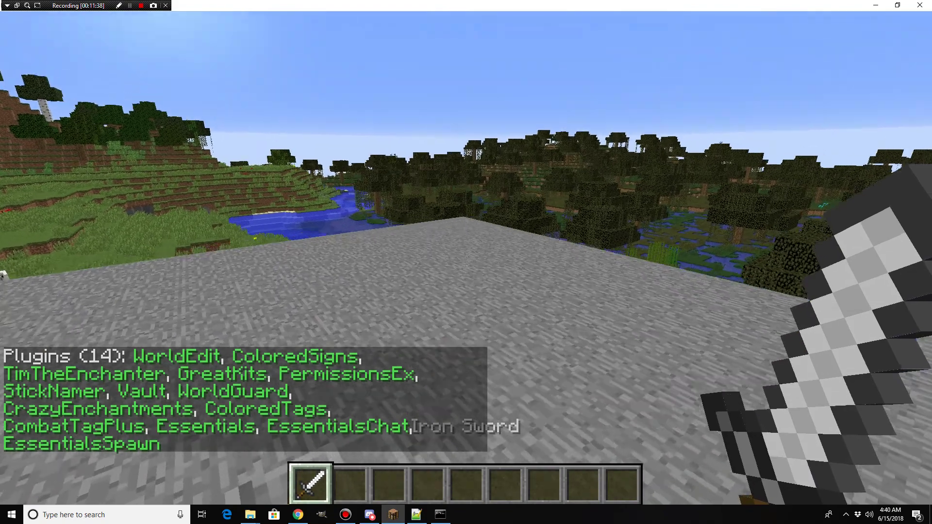
Rename the held iron sword with /setname &dStarter Sword and check its new name in the inventory.
key(t)
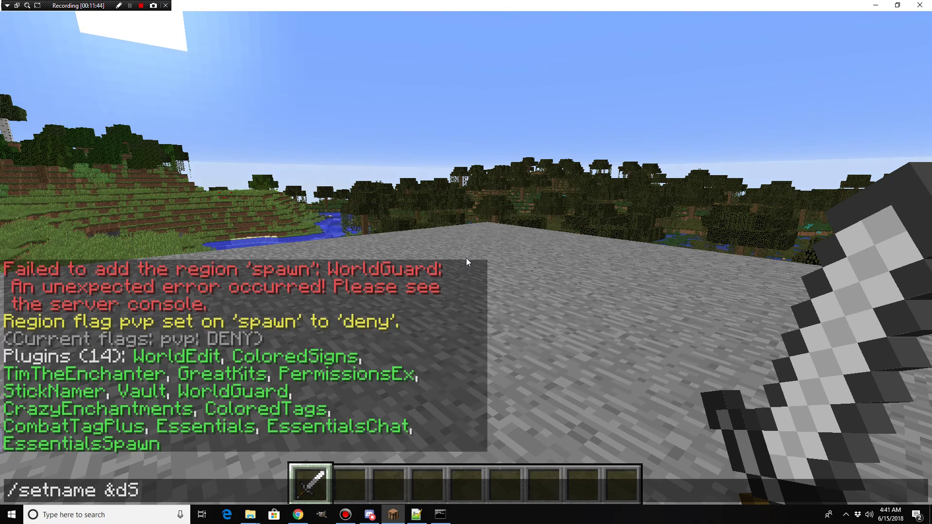
text(ord)
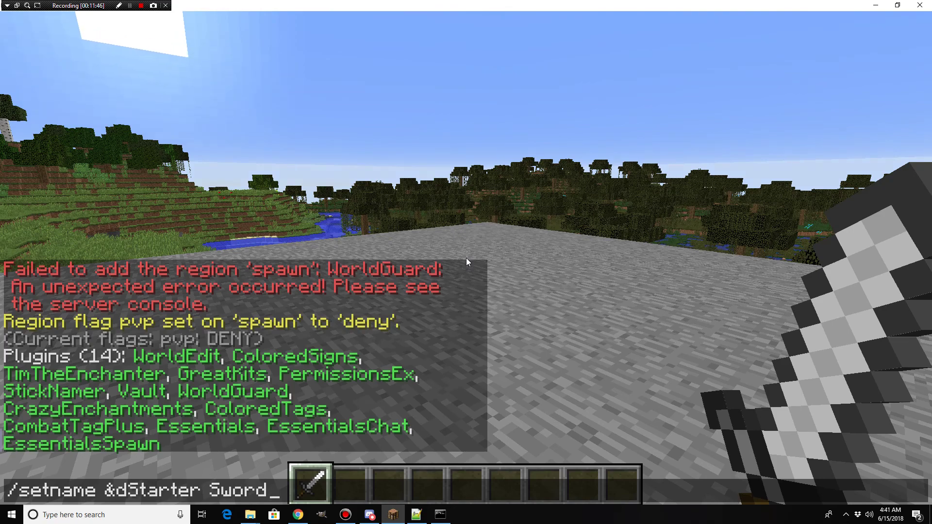
key(Return)
text(e)
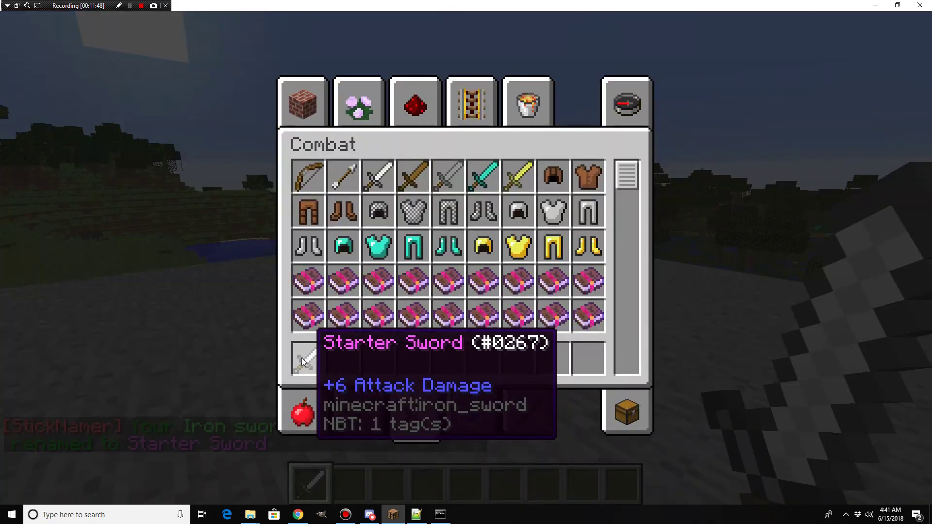
text(e/)
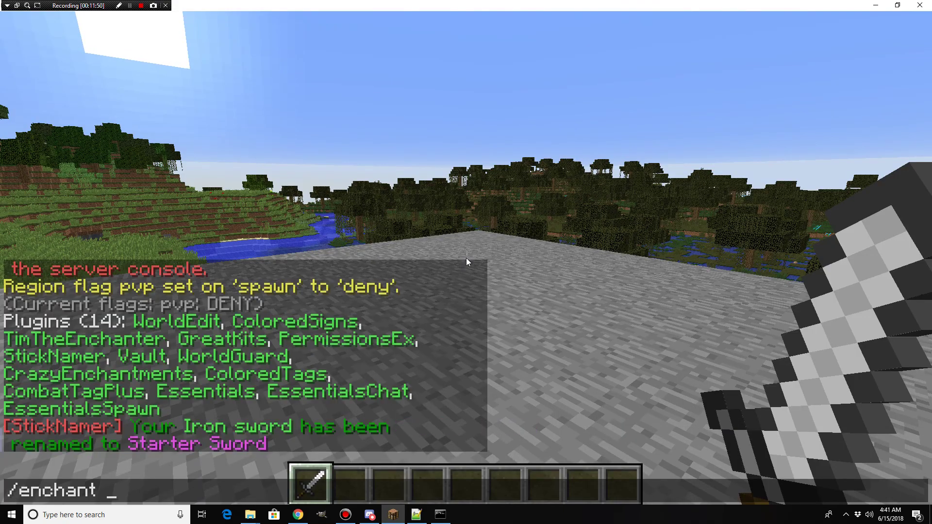
text(enchant sharpnes)
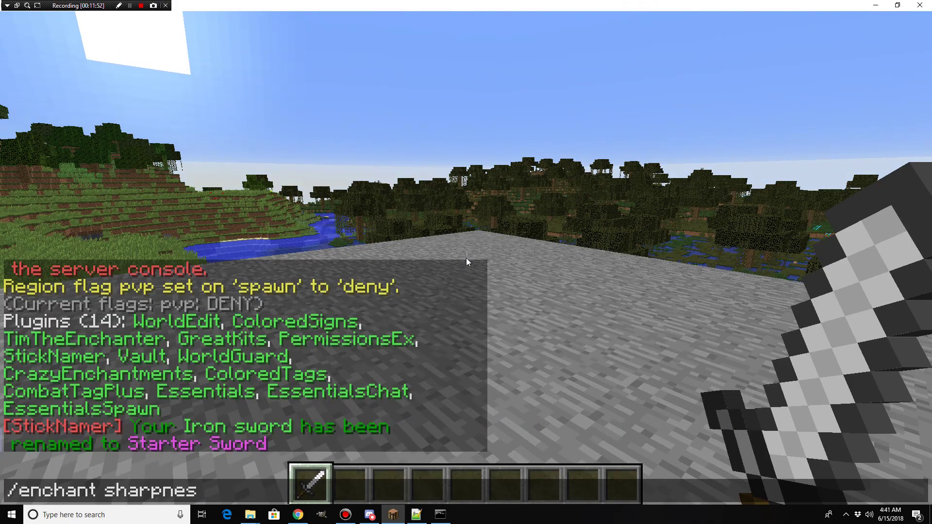
text(s 2)
Enchant the Starter Sword with /enchant sharpness 2 and check the enchantment in the inventory.
key(Return)
key(e)
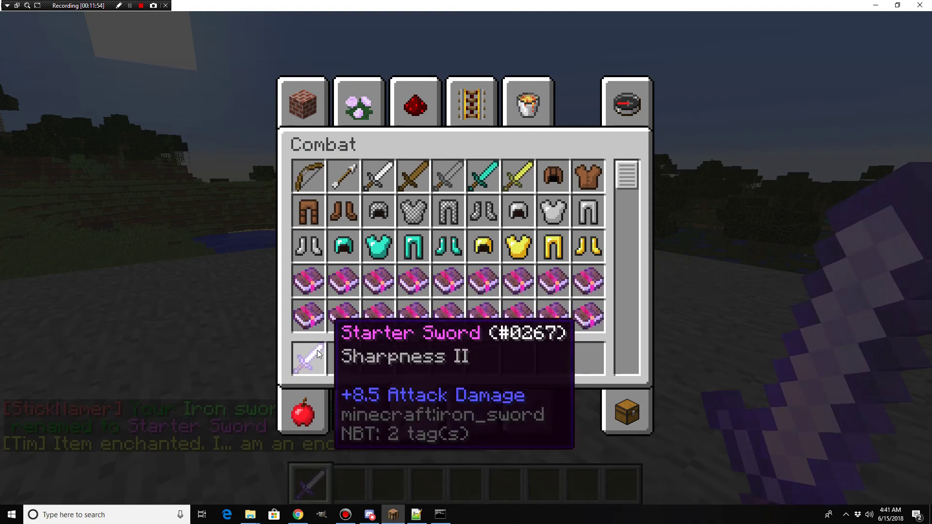
text(e)
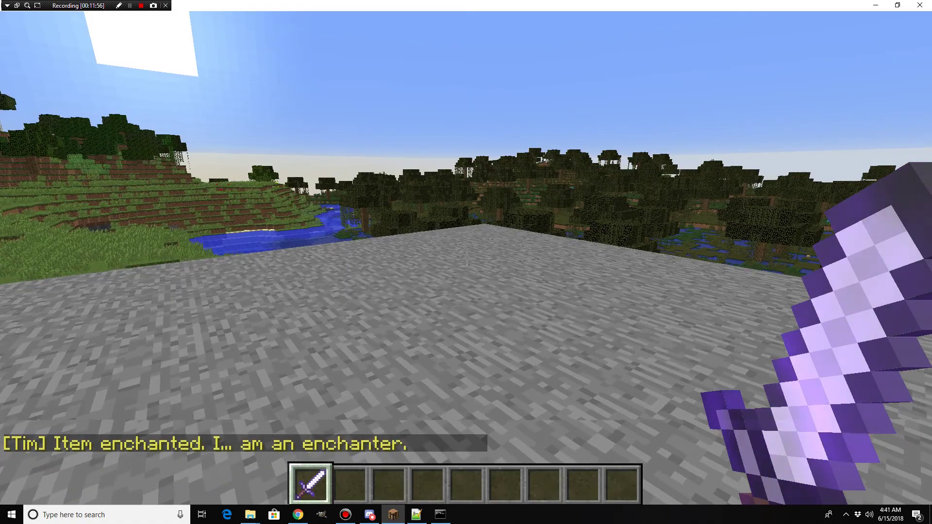
text(/)
key(Up)
key(BackSpace)
key(BackSpace)
key(BackSpace)
key(BackSpace)
key(BackSpace)
key(BackSpace)
key(BackSpace)
key(BackSpace)
key(BackSpace)
key(BackSpace)
key(BackSpace)
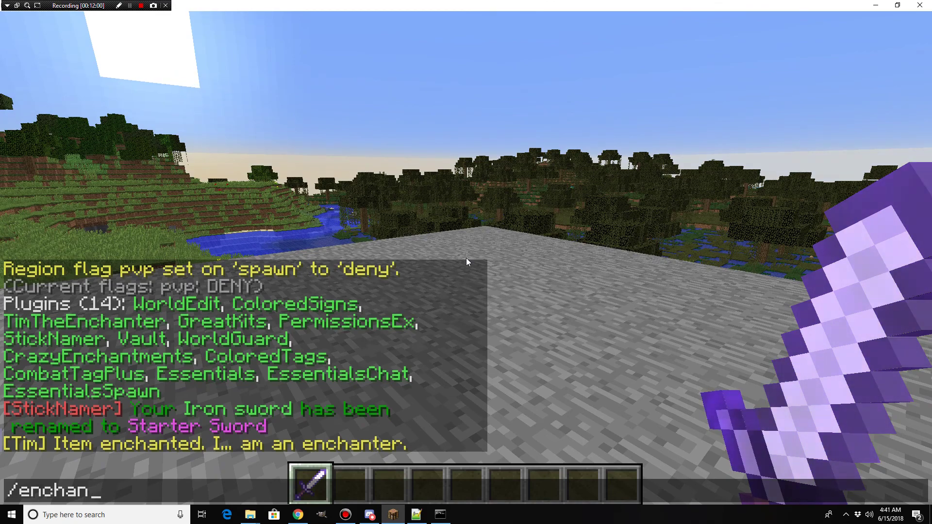
key(Escape)
Apply every available enchantment to the held sword with /enchant all and inspect it in the inventory.
text(/e)
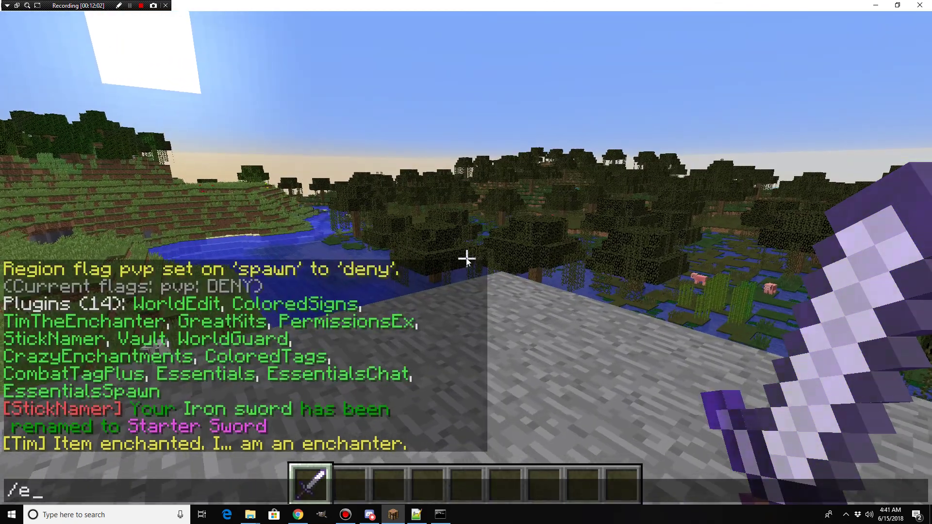
text(nchant all)
key(Return)
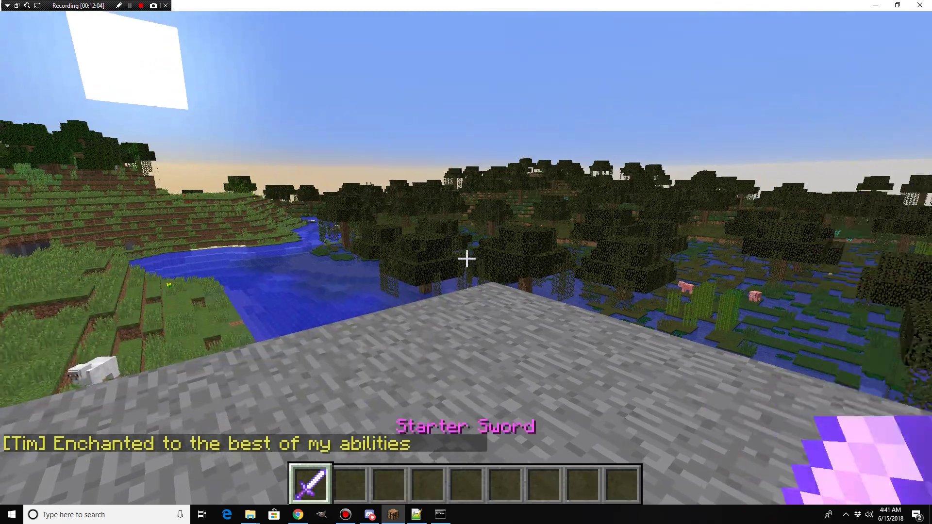
key(e)
mouse_move(306, 355)
key(Escape)
Rename the fully enchanted sword with the command /setname &e&lGod Sword.
key(t)
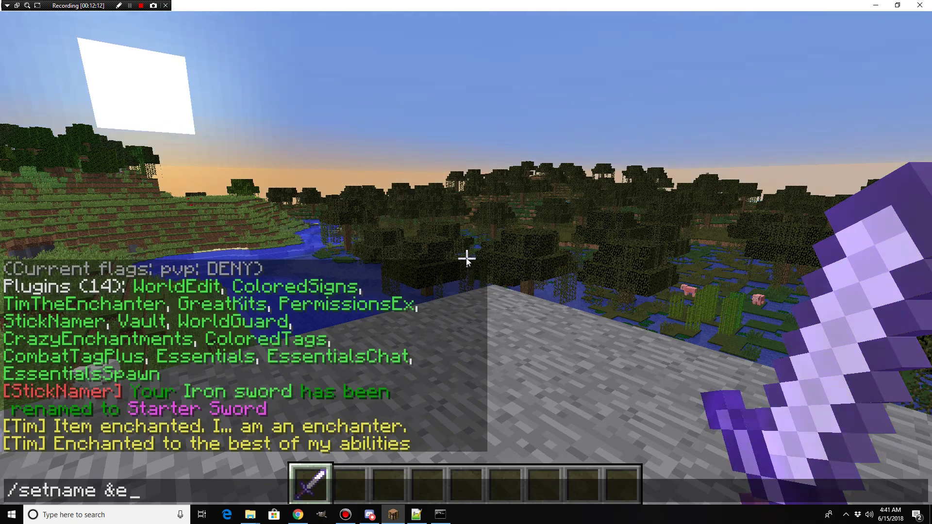
text(/setname &e&lGod Sword)
key(Return)
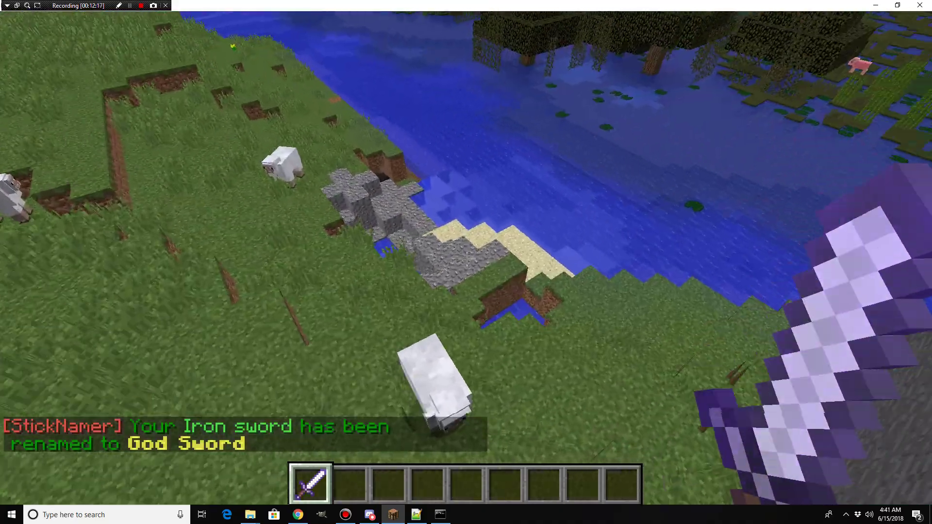
Test the God Sword on the sheep beside the platform and check the collected drops in the inventory.
click(466, 258)
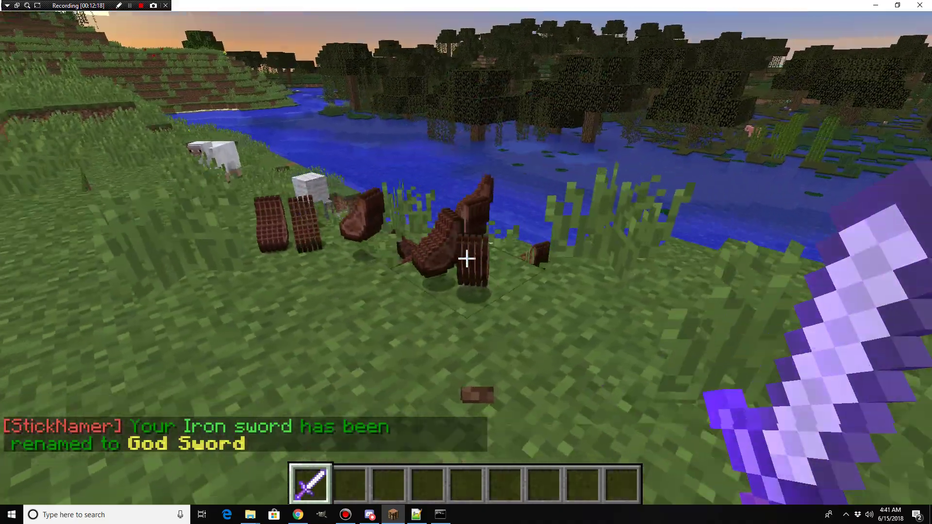
key(w)
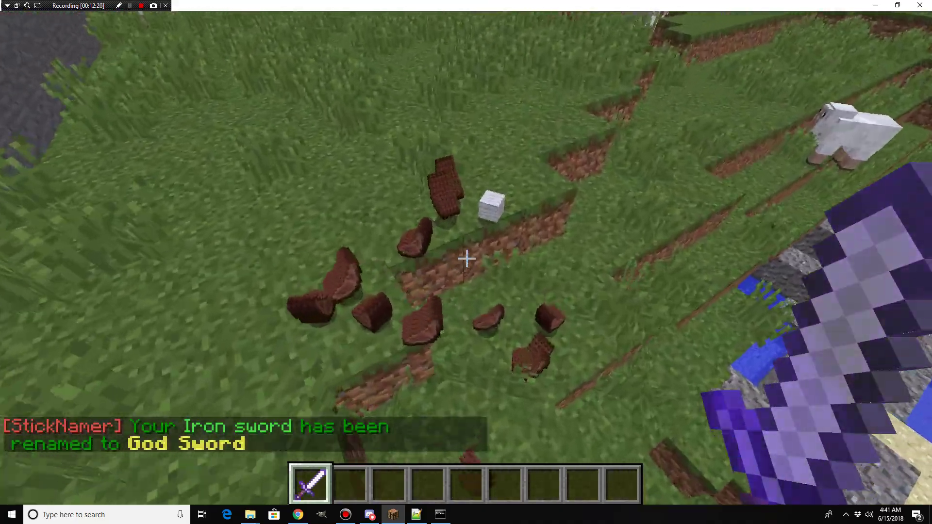
key(e)
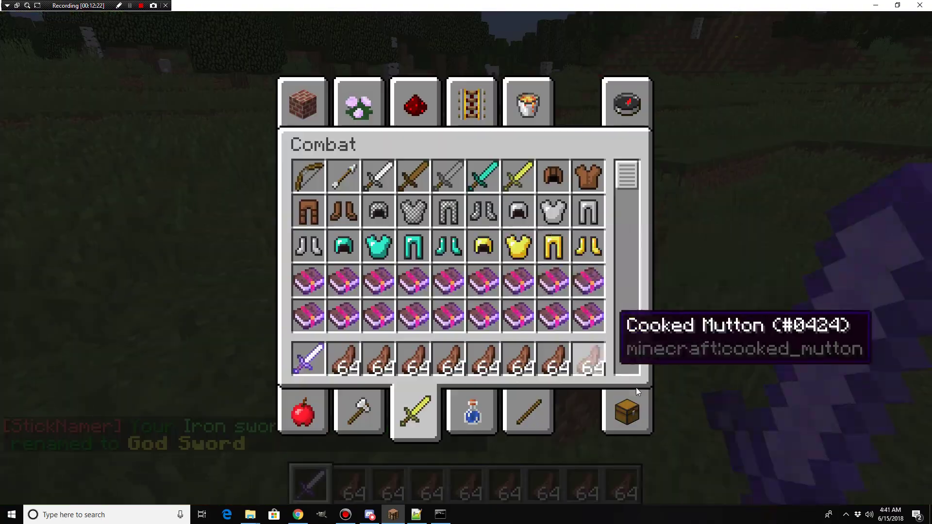
click(636, 409)
key(e)
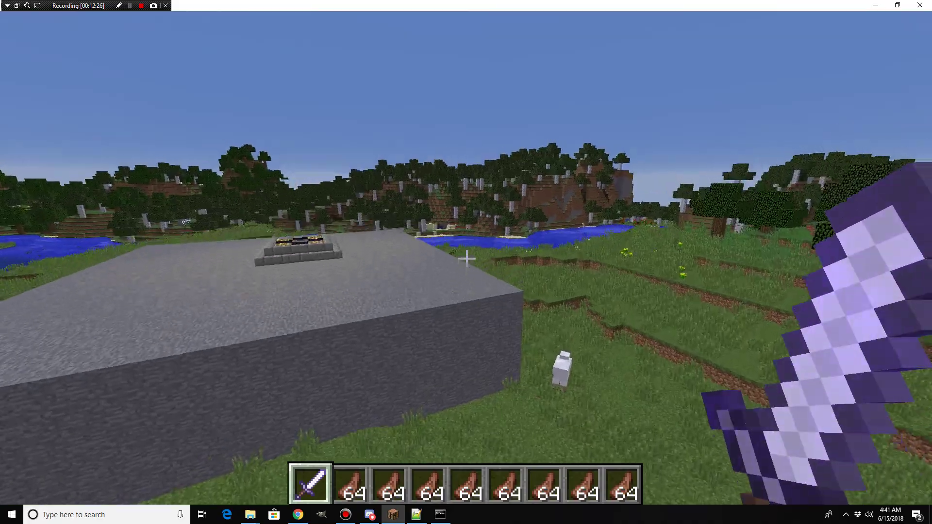
Destroy the whole inventory contents, including the God Sword, cooked mutton and wool.
key(e)
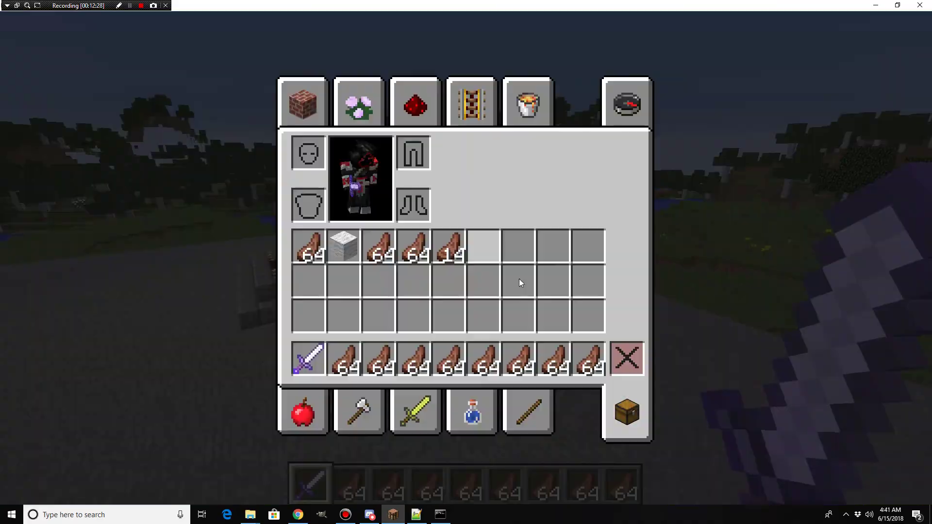
shift+click(633, 361)
key(e)
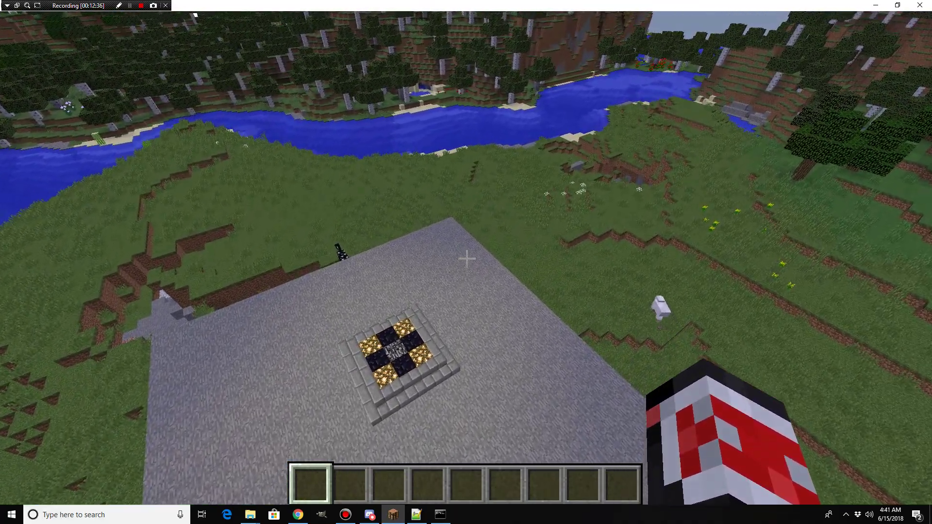
key(space)
key(space)
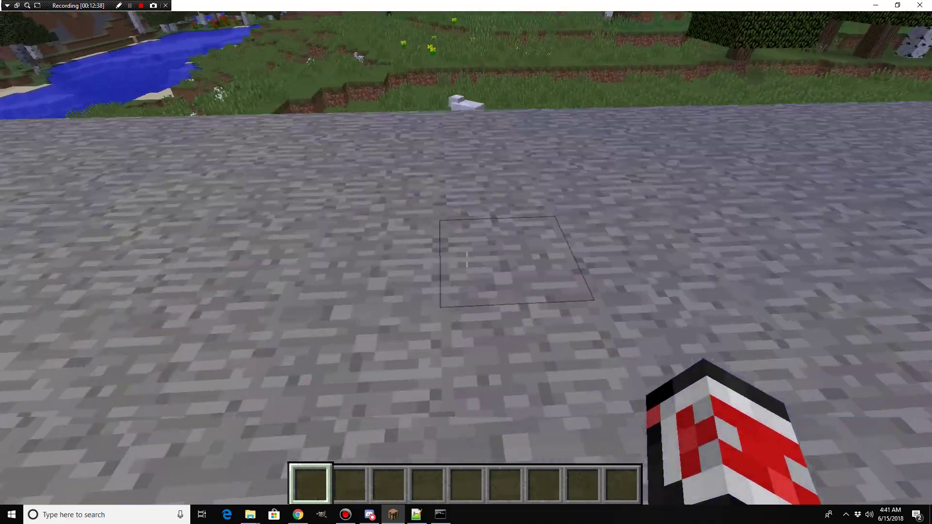
key(space)
key(space)
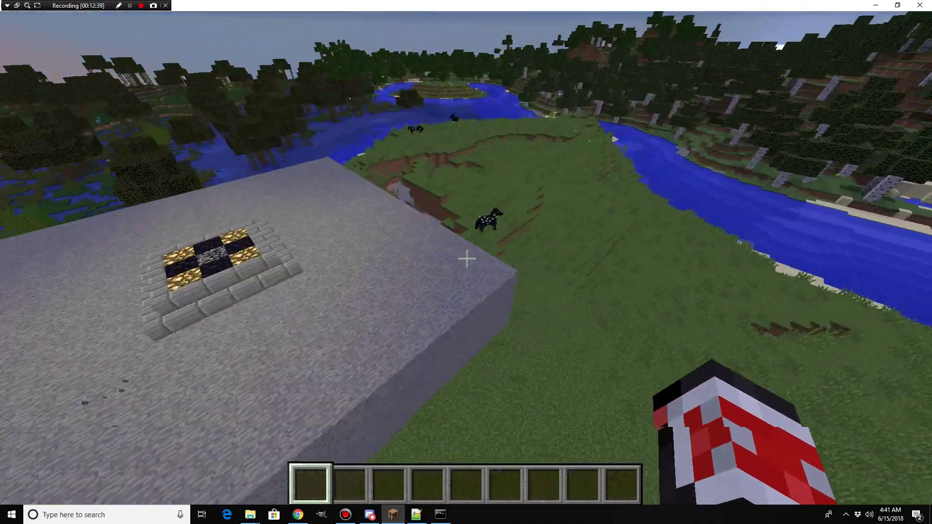
click(467, 259)
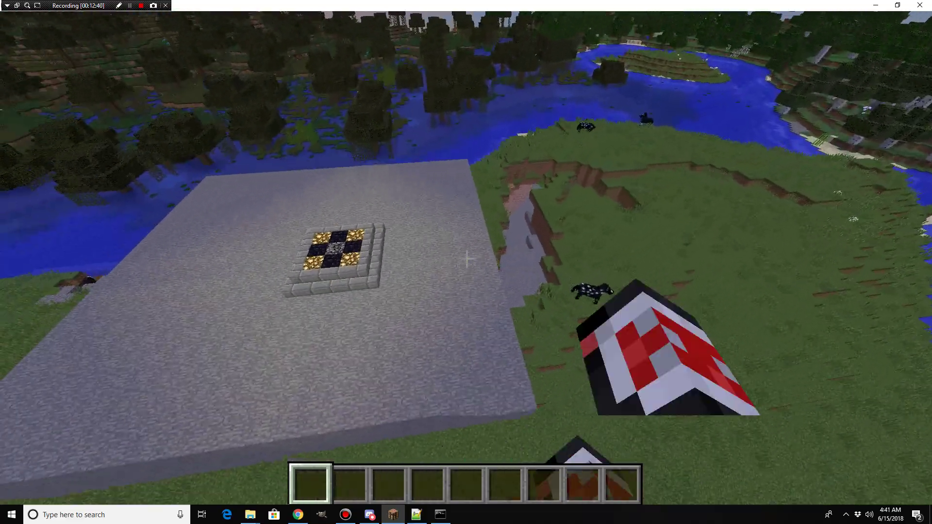
Take a gold nugget from the creative Materials items into the first hotbar slot.
key(w)
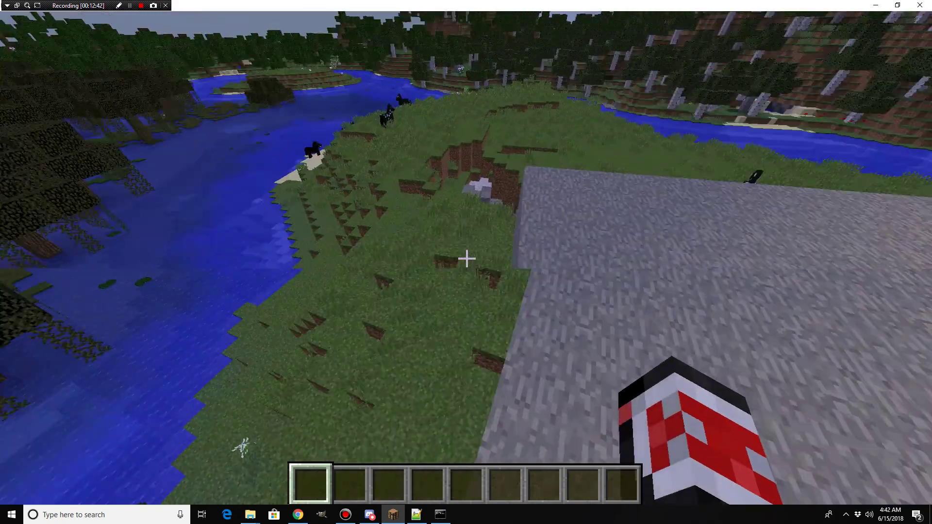
key(e)
click(528, 412)
click(413, 315)
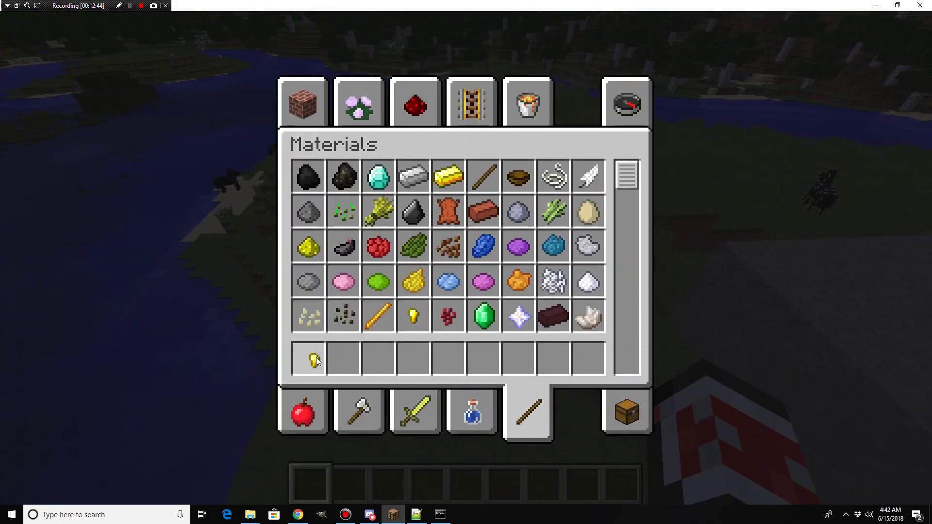
click(316, 360)
key(e)
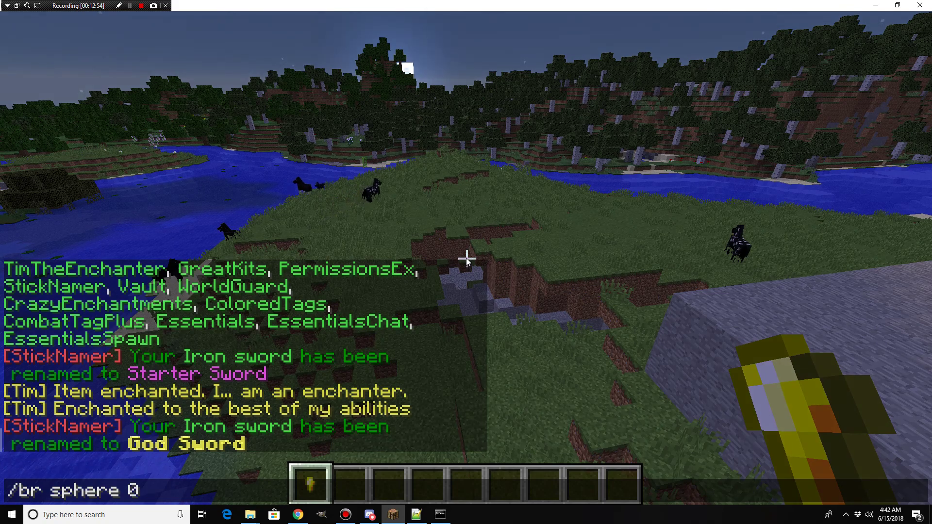
Equip the nugget with a /br sphere 0 brush of radius 5 and carve a crater into the ground beside the platform.
key(Return)
right_click(467, 258)
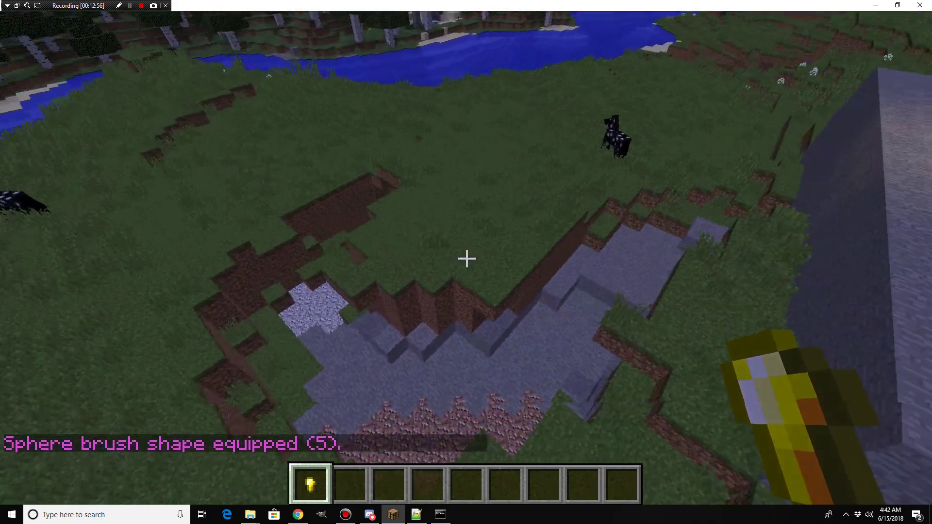
right_click(467, 258)
right_click(467, 258)
right_click(467, 258)
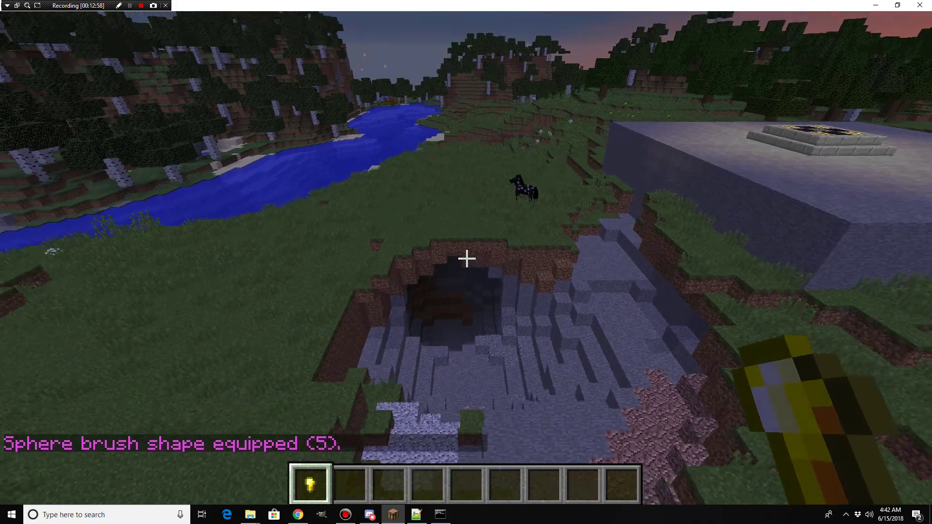
key(w)
right_click(466, 258)
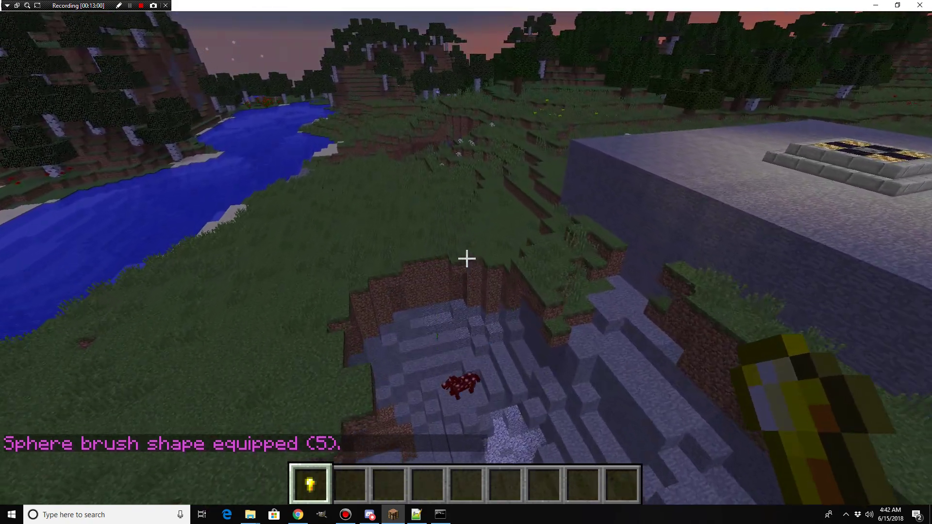
Switch the nugget to a /br sphere 1 brush of radius 5 and build stone spheres over the crater's edge.
key(t)
key(Up)
key(Return)
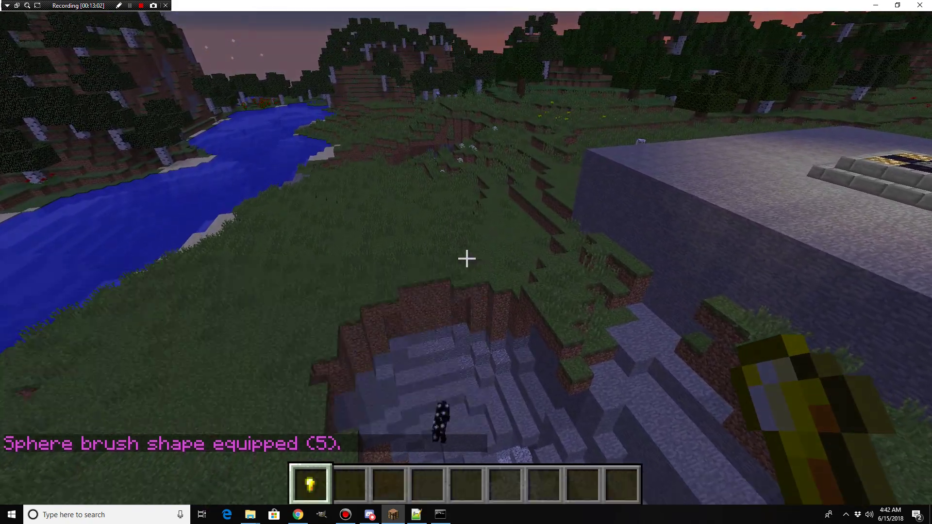
right_click(466, 258)
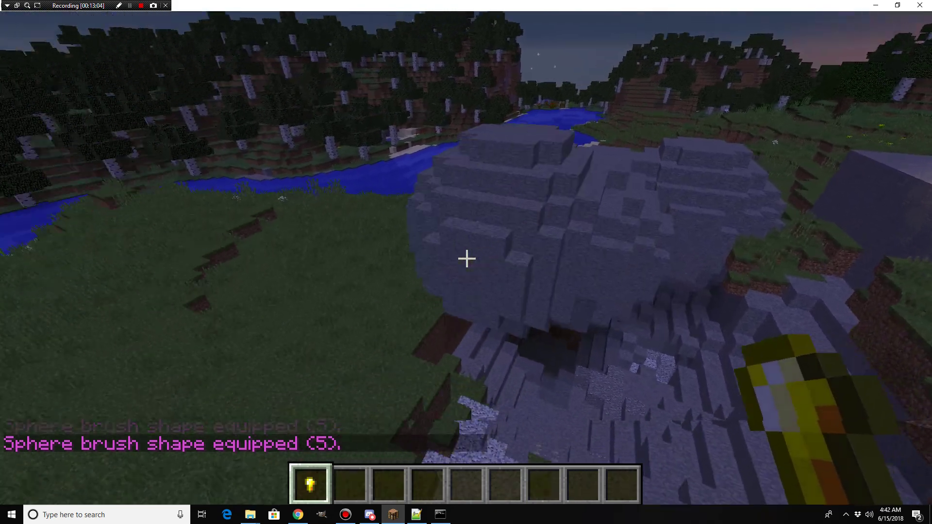
Extend the stone mound across the grass with the sphere brush at radius 1, and widen it at radius 4.
key(t)
key(Return)
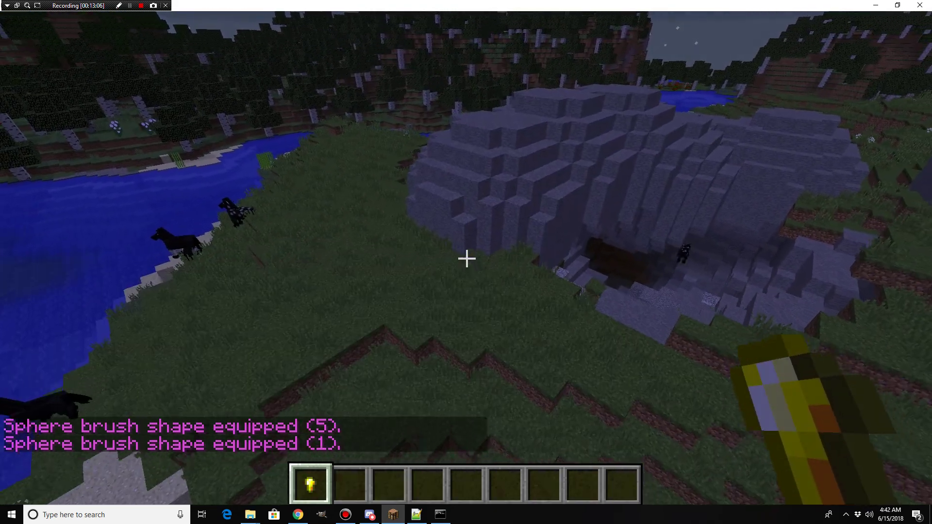
right_click(467, 258)
key(t)
key(Up)
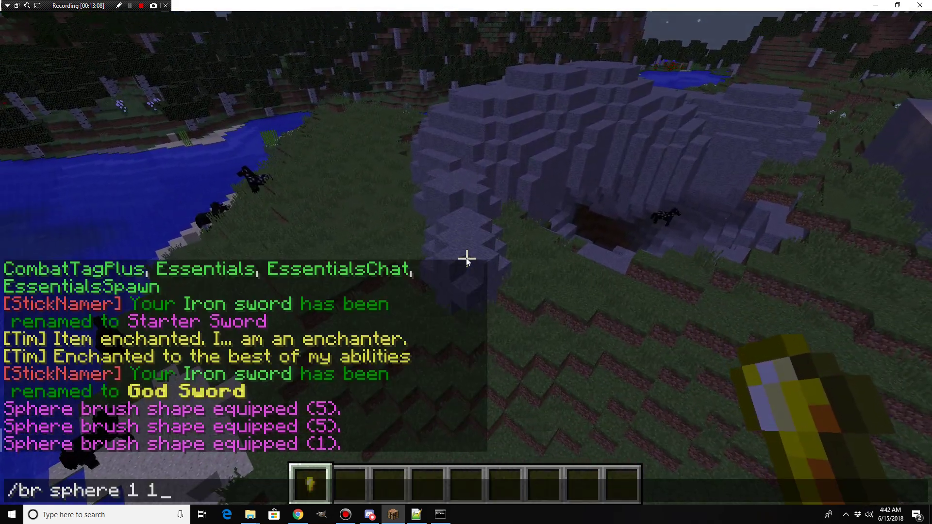
text(4)
key(Return)
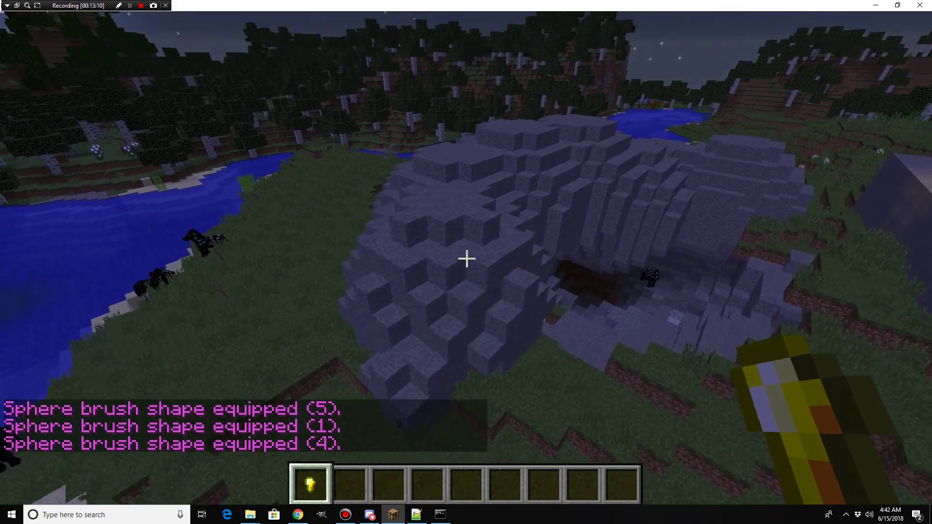
Re-equip the stone sphere brush on the nugget with radius 1, followed by radius 2.
text(t)
text(/br sphere 1)
key(Escape)
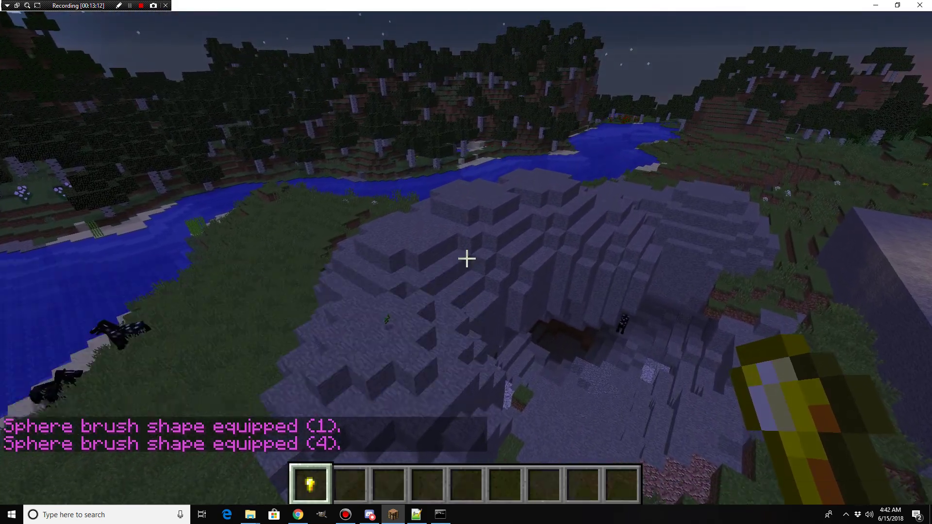
key(t)
key(Up)
key(BackSpace)
text(2)
key(Return)
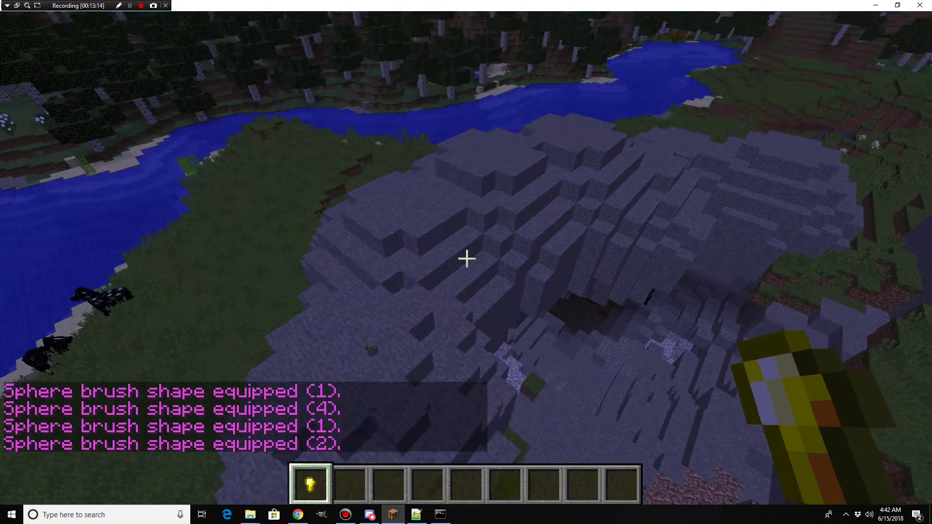
Fly around the stone mound, the crater and the spawn platform to examine the brushed terrain, switching to an empty hand.
key(a)
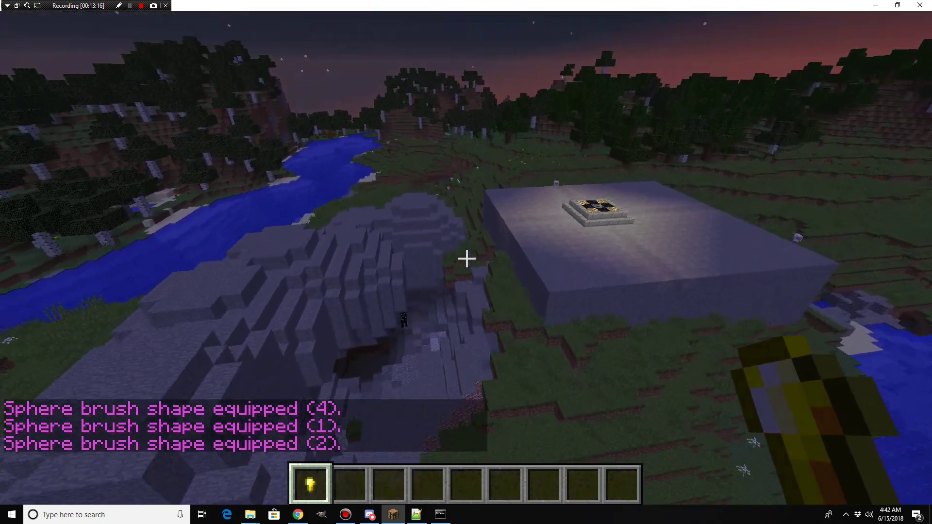
key(w)
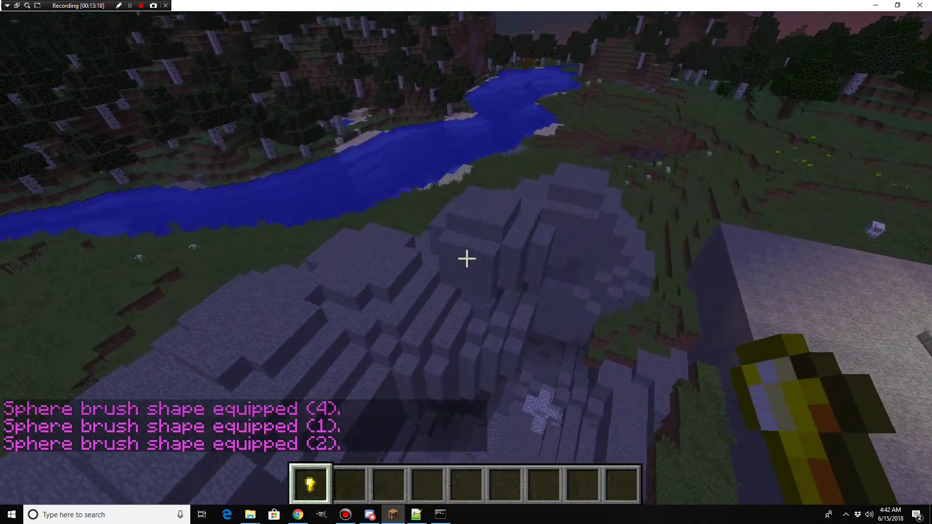
key(s)
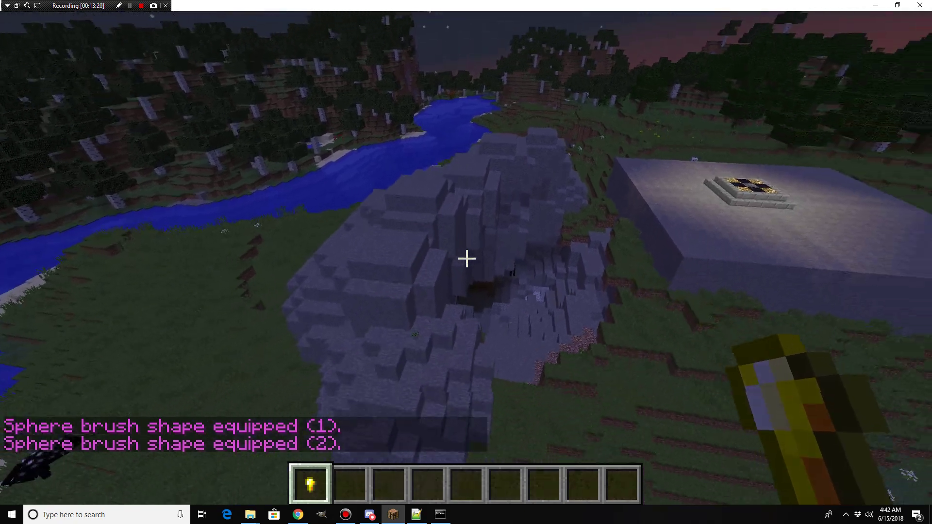
key(w)
key(shift)
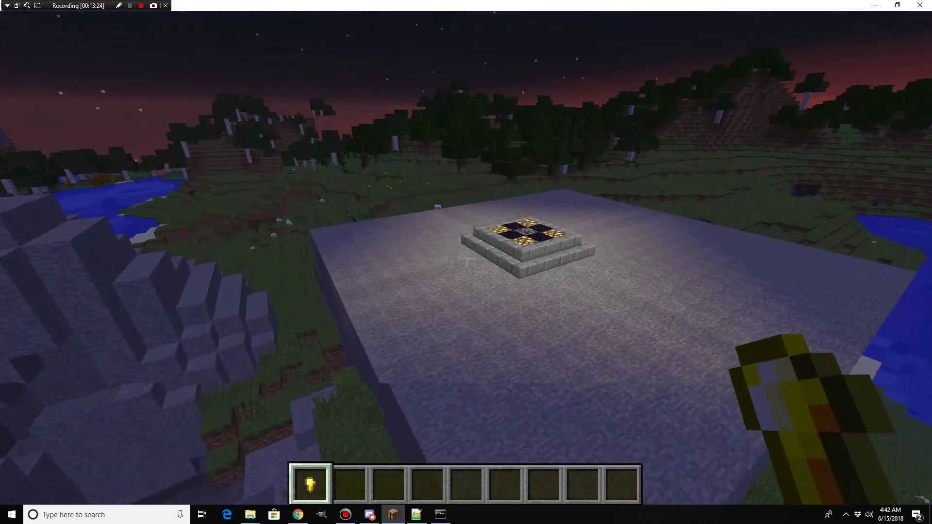
key(2)
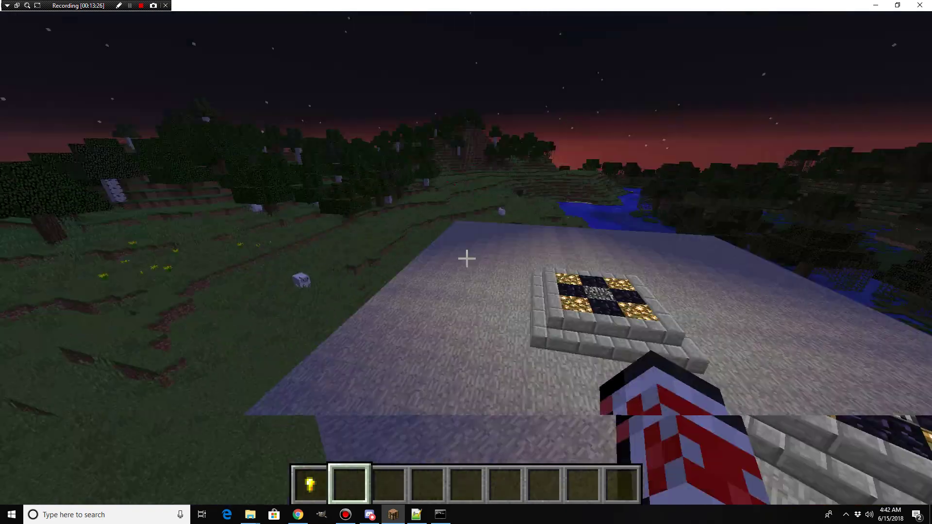
key(space)
key(a)
key(w)
key(shift)
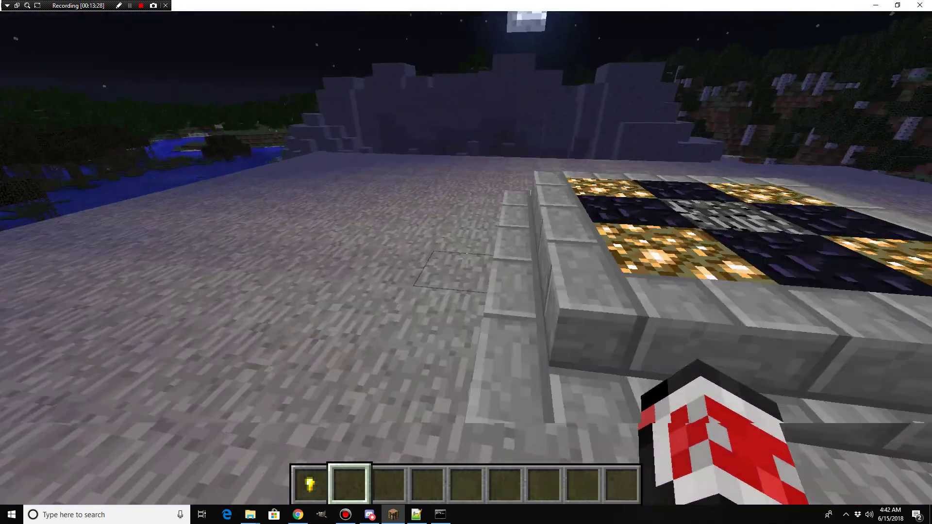
key(w)
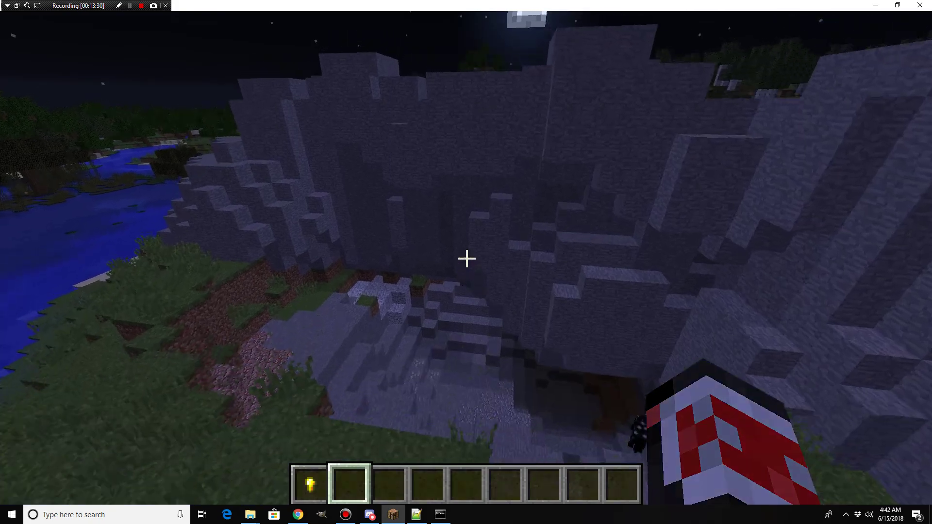
key(w)
key(shift)
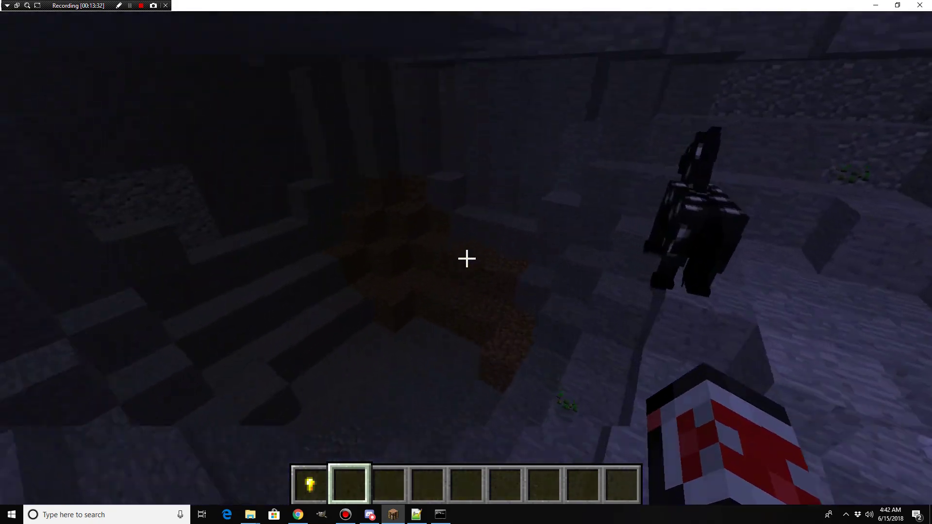
key(w)
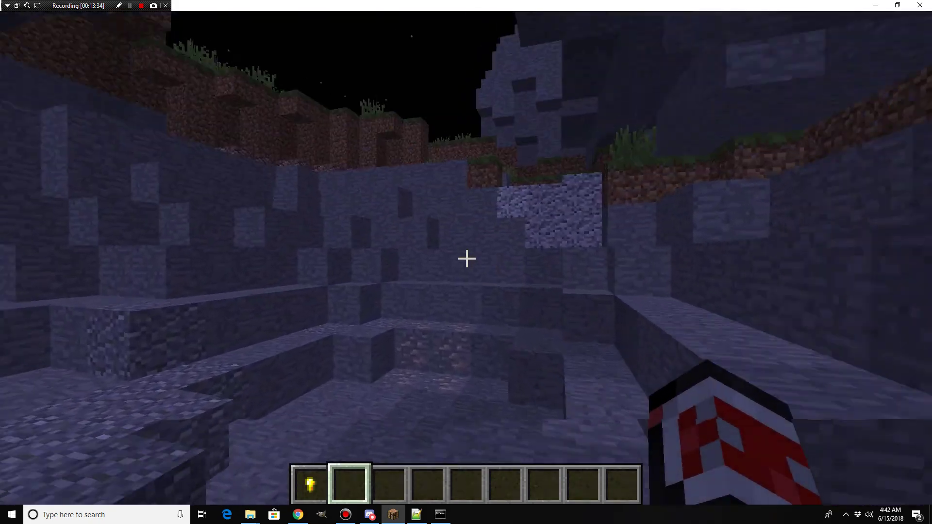
key(space)
key(space)
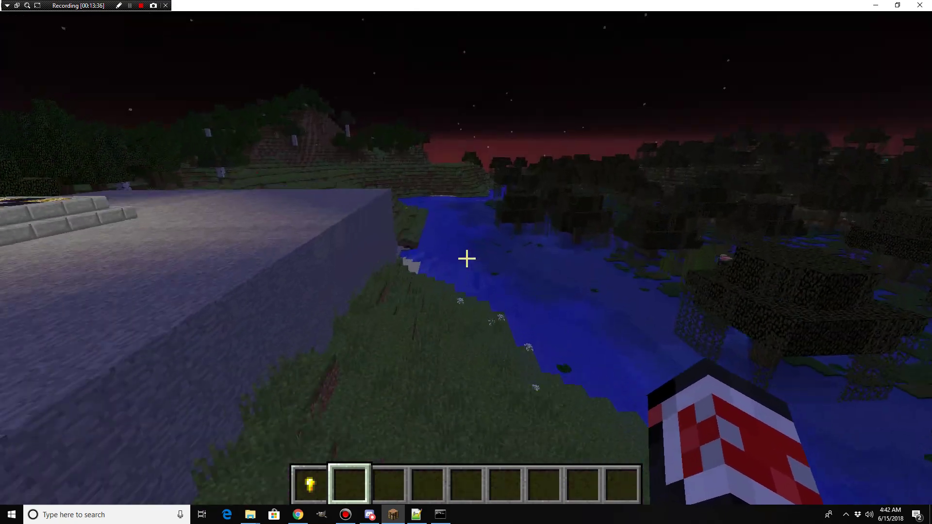
Destroy the gold nugget in the inventory, return to the centre of the spawn platform and open the game menu.
key(shift)
key(e)
click(624, 419)
shift+click(622, 368)
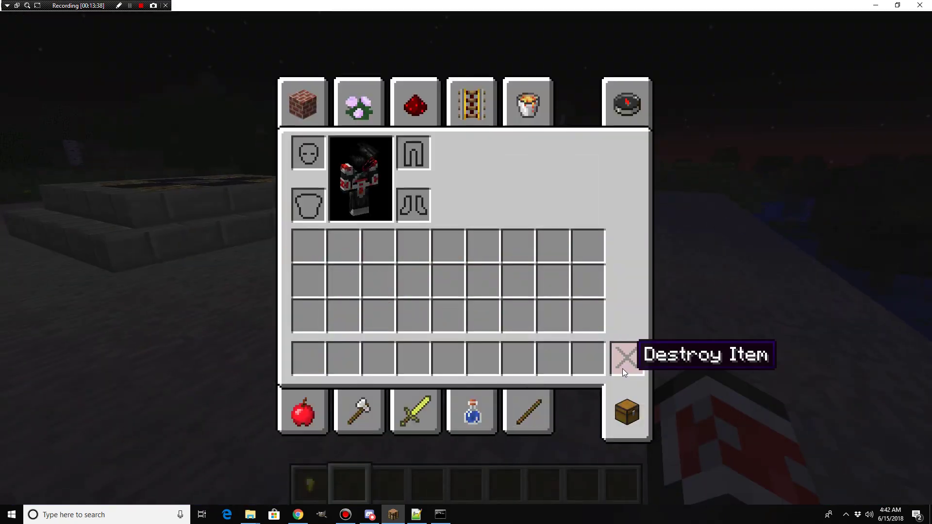
key(e)
key(w)
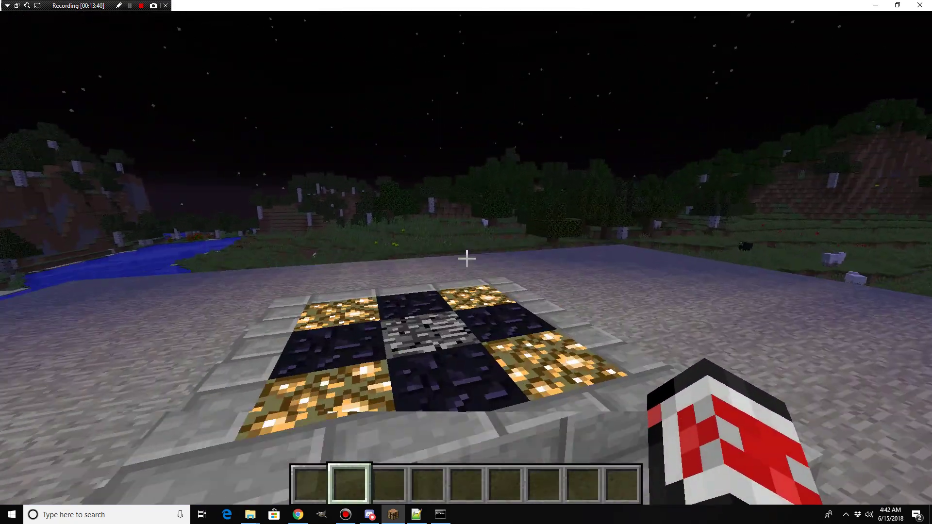
key(Escape)
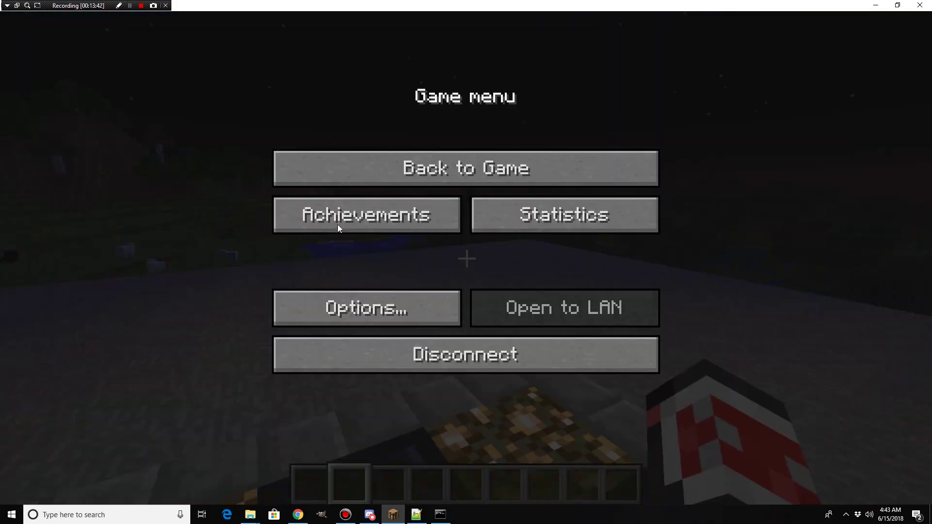